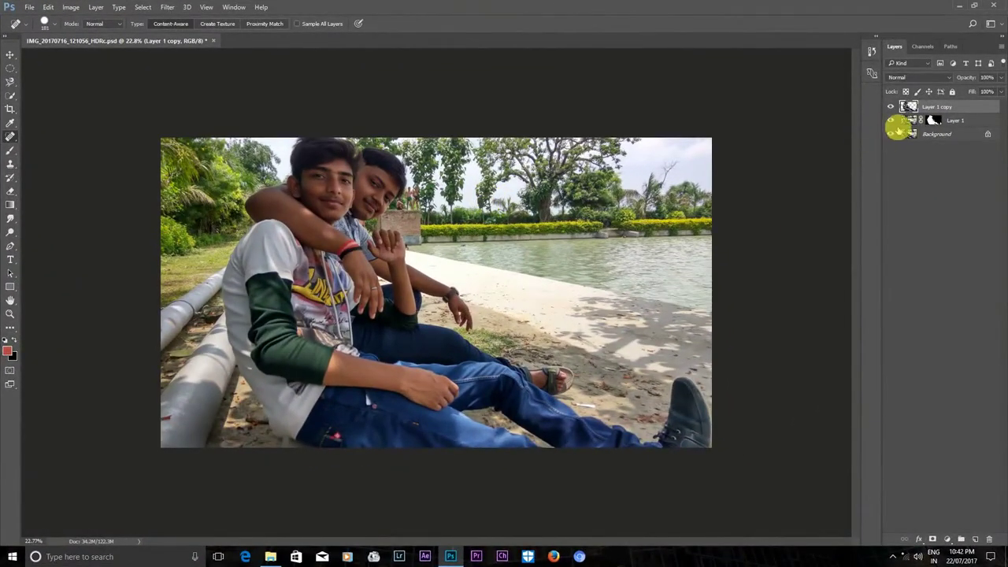
# - Hide and re-show the park Background layer to check the boys' cut-out against transparency
pyautogui.click(891, 134)
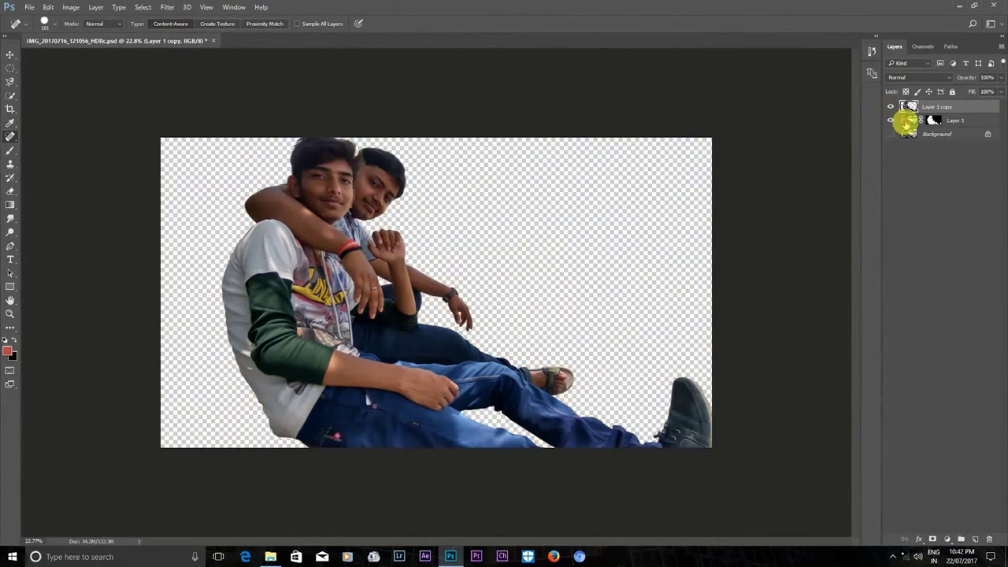
pyautogui.click(890, 134)
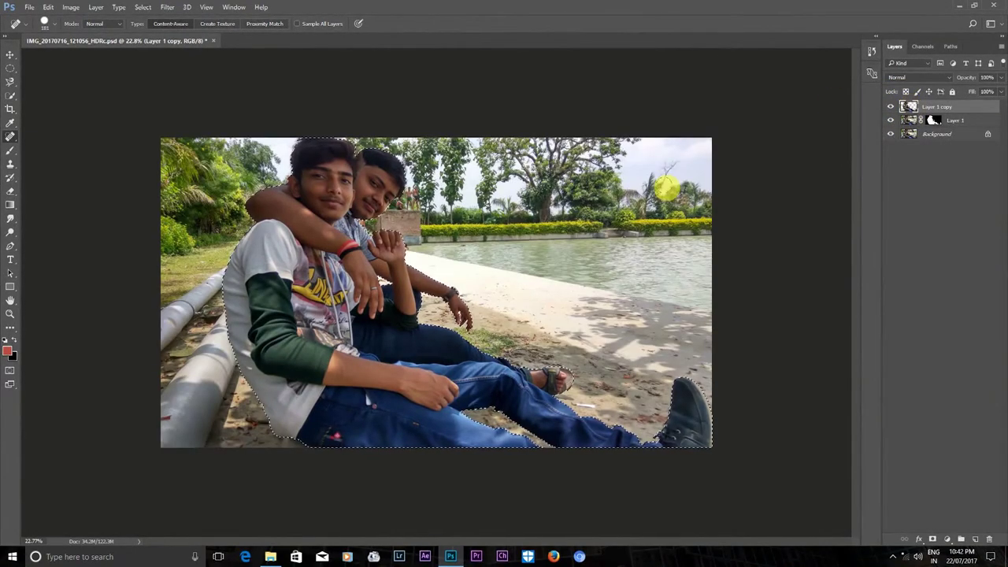
# - Open the autumn-leaves photo cild2.jpg in Photoshop alongside the boys' document
pyautogui.click(270, 556)
pyautogui.click(450, 556)
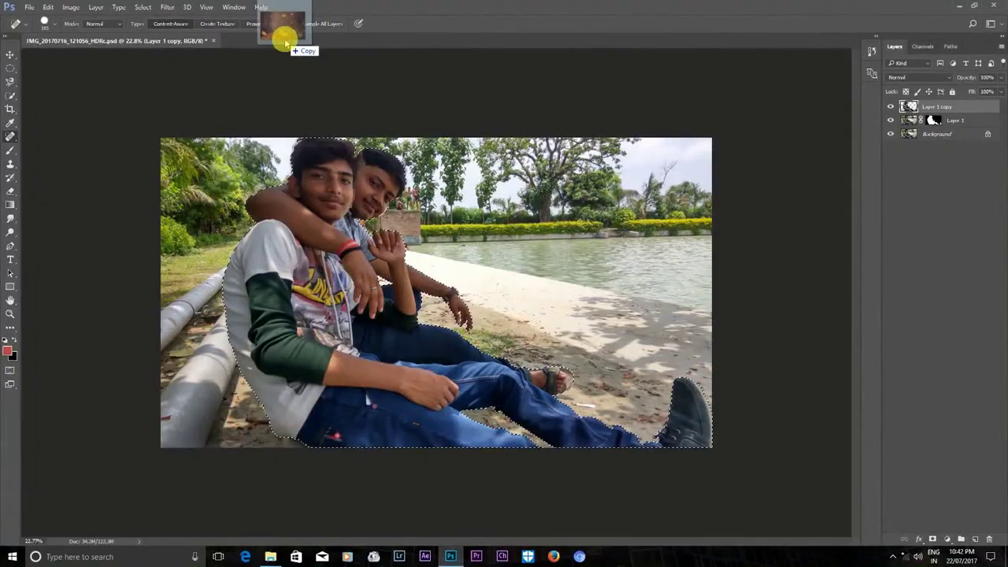
pyautogui.hotkey('ctrl', 'j')
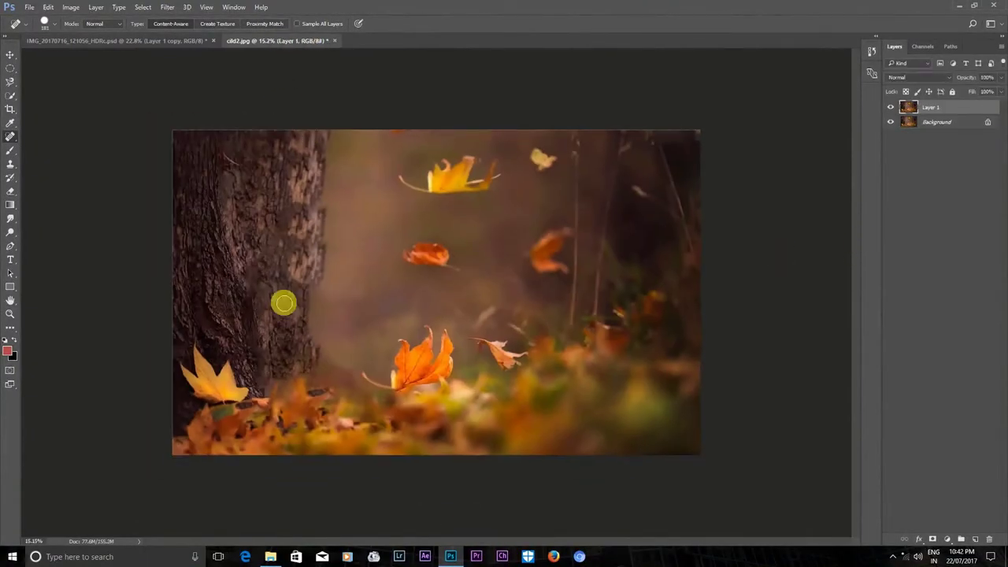
pyautogui.click(270, 556)
pyautogui.hotkey('alt', 'Tab')
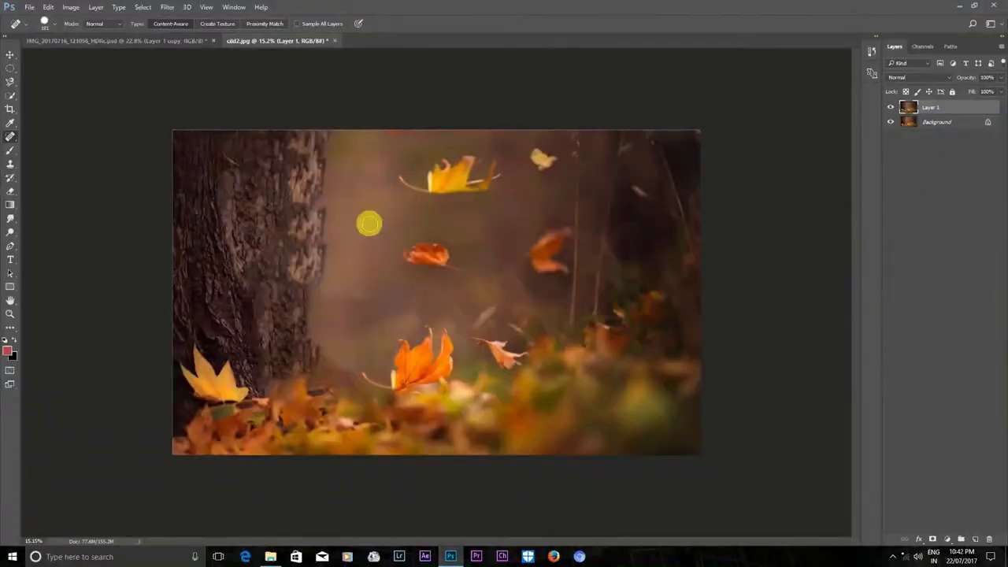
pyautogui.click(191, 43)
pyautogui.rightClick(329, 216)
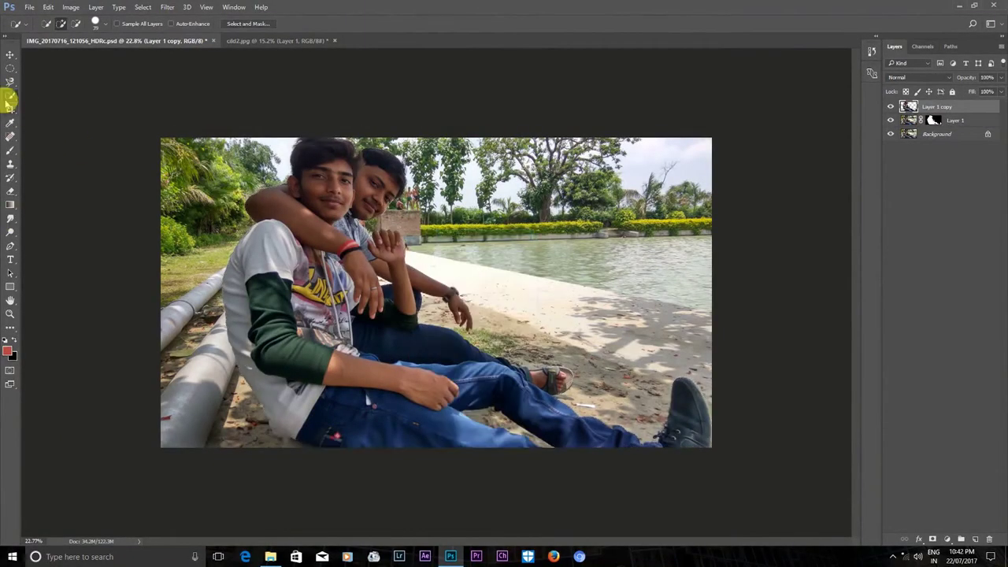
# - Move the boys layer into the autumn scene beside the tree trunk and add a layer mask
pyautogui.click(10, 53)
pyautogui.moveTo(307, 262); pyautogui.dragTo(289, 46)
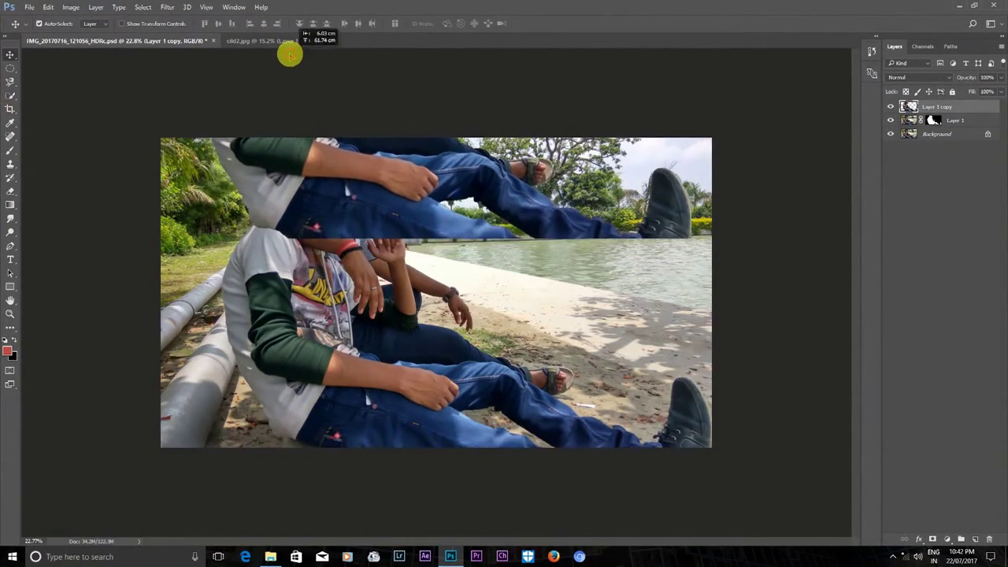
pyautogui.moveTo(289, 46)
pyautogui.mouseDown()
pyautogui.moveTo(312, 311)
pyautogui.moveTo(304, 312)
pyautogui.mouseUp()
pyautogui.hotkey('ctrl', '+')
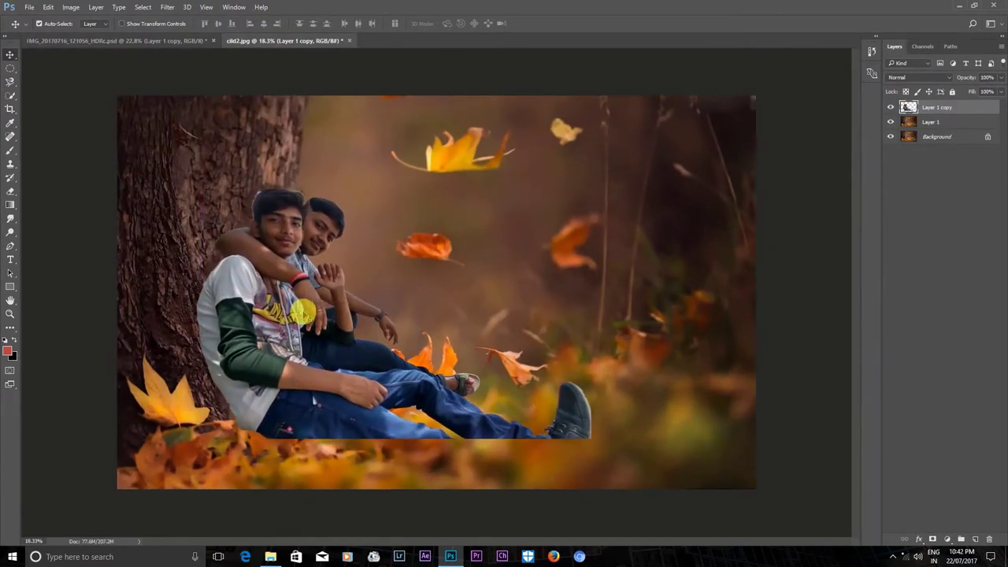
pyautogui.hotkey('ctrl', '+')
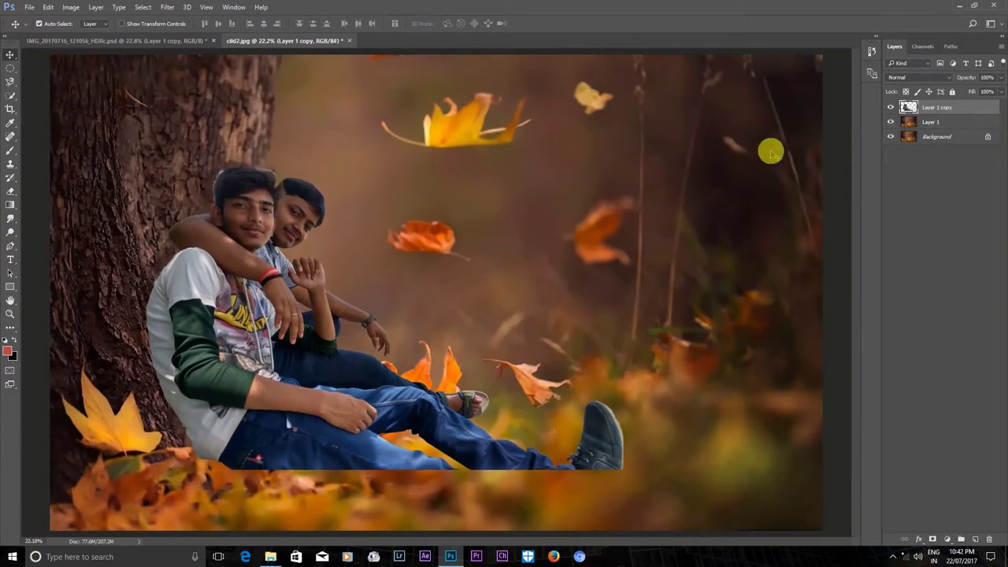
pyautogui.click(933, 540)
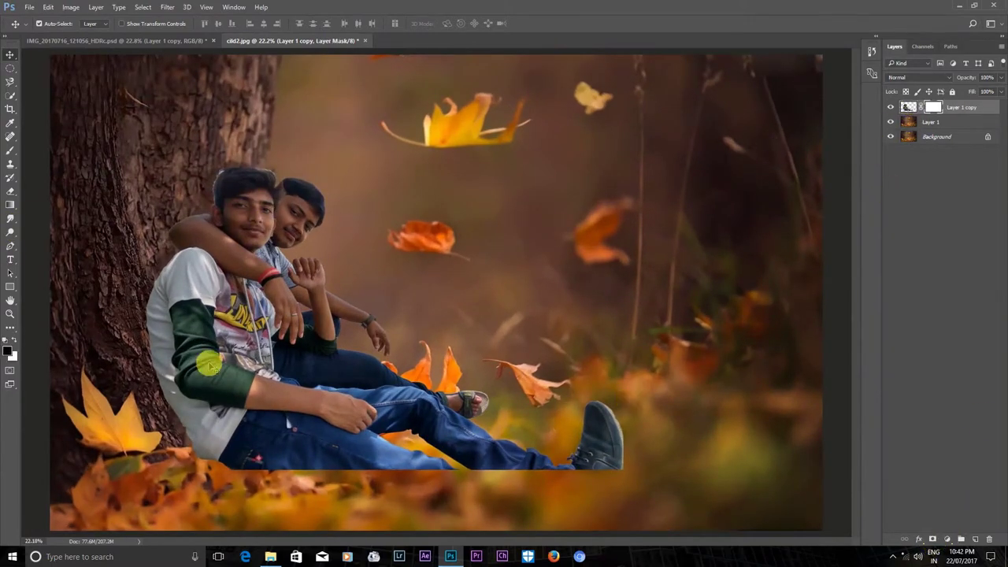
# - Mask the jeans into the leaves with a soft 0%-hardness brush and nudge the boys up-left
pyautogui.click(10, 150)
pyautogui.rightClick(355, 411)
pyautogui.click(266, 477)
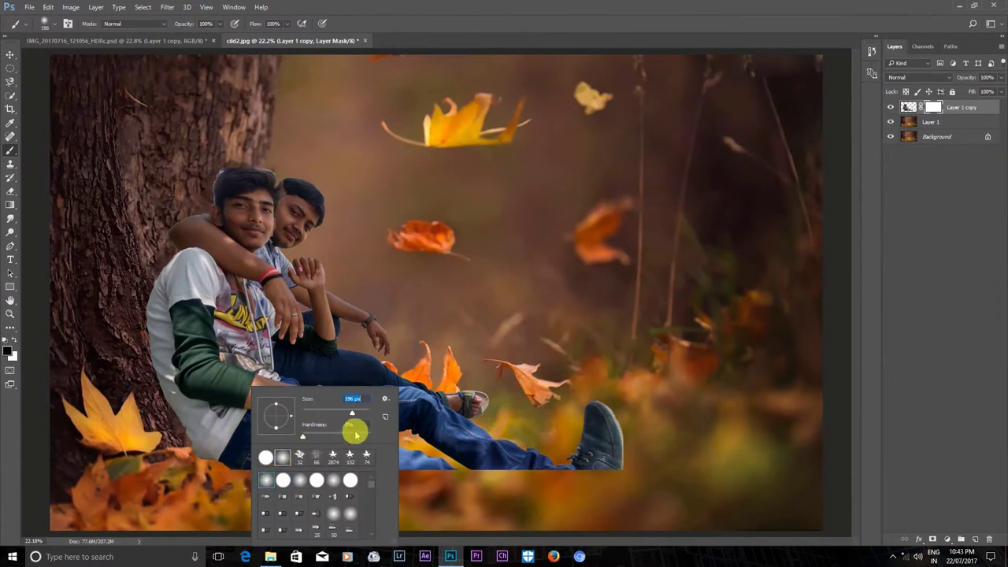
pyautogui.press('Return')
pyautogui.moveTo(335, 470)
pyautogui.mouseDown()
pyautogui.moveTo(598, 475)
pyautogui.moveTo(596, 412)
pyautogui.moveTo(615, 376)
pyautogui.mouseUp()
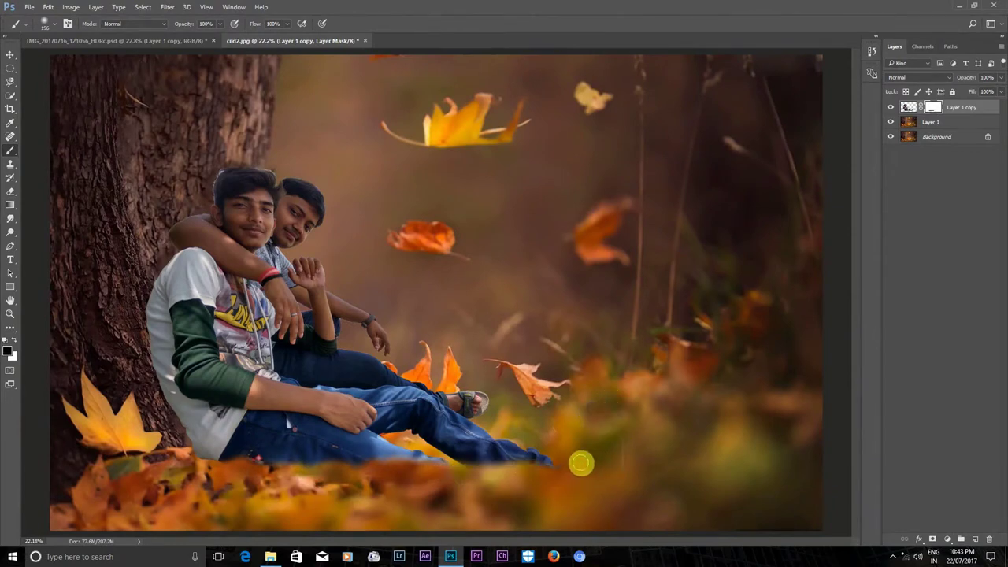
pyautogui.hotkey('ctrl', 't')
pyautogui.moveTo(323, 393); pyautogui.dragTo(315, 389)
pyautogui.press('Return')
# - With a smaller brush, mask away the light fringe along both boys' hairlines
pyautogui.press('b')
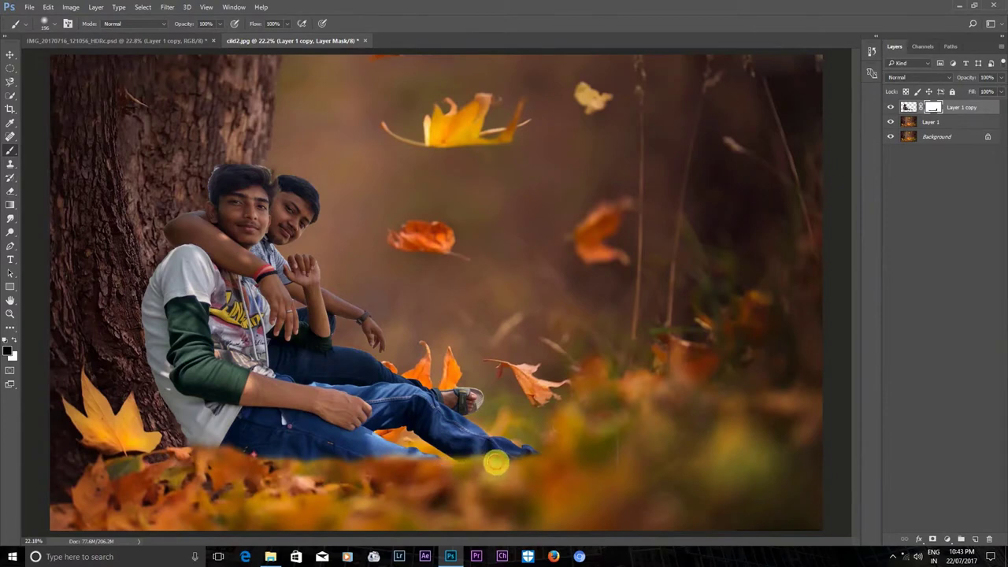
pyautogui.hotkey('ctrl', '-')
pyautogui.scroll(3, 292, 308)
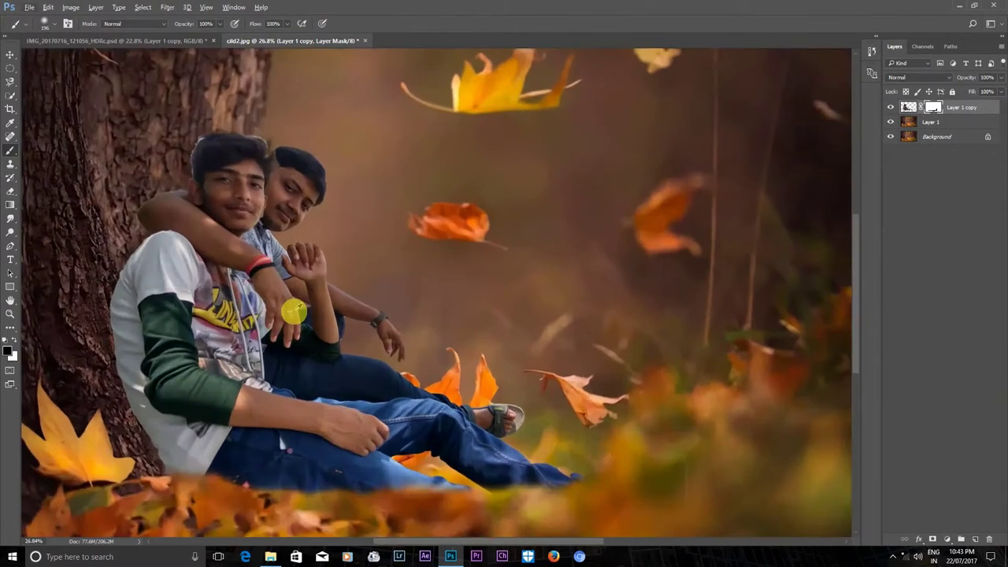
pyautogui.scroll(3, 184, 158)
pyautogui.rightClick(252, 169)
pyautogui.moveTo(319, 184); pyautogui.dragTo(274, 183)
pyautogui.scroll(2, 214, 184)
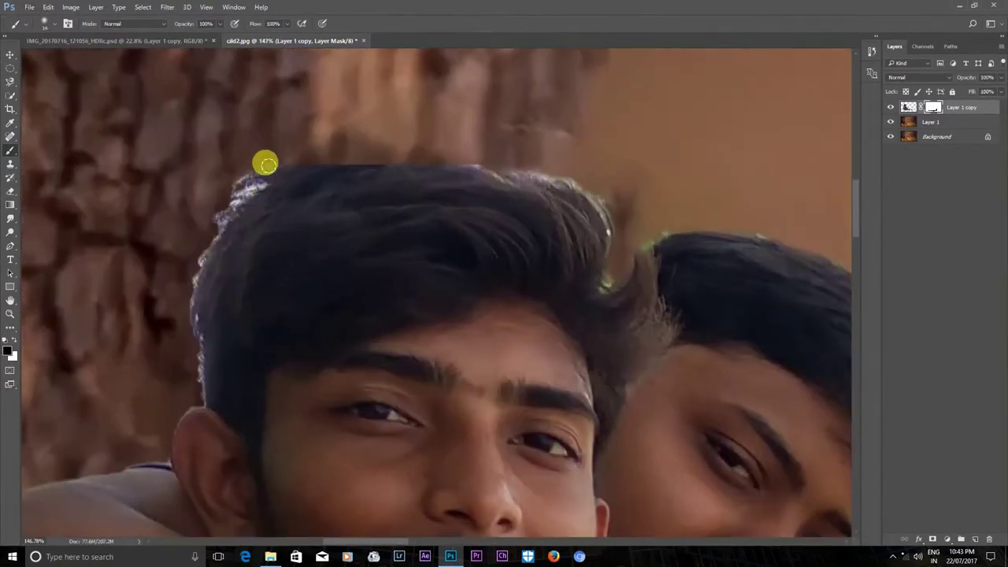
pyautogui.rightClick(307, 164)
pyautogui.click(251, 146)
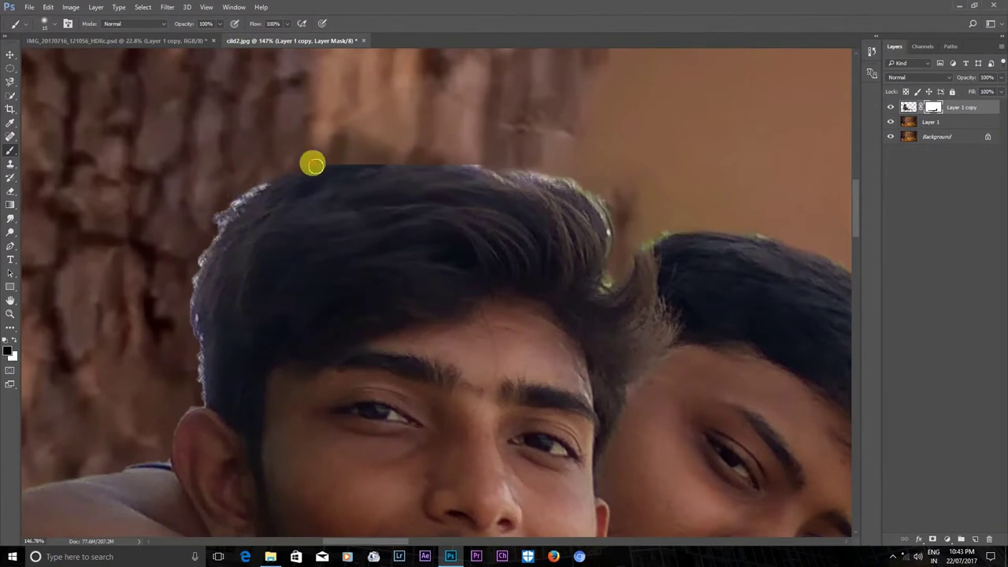
pyautogui.rightClick(520, 160)
pyautogui.click(576, 175)
pyautogui.moveTo(617, 234); pyautogui.dragTo(591, 186)
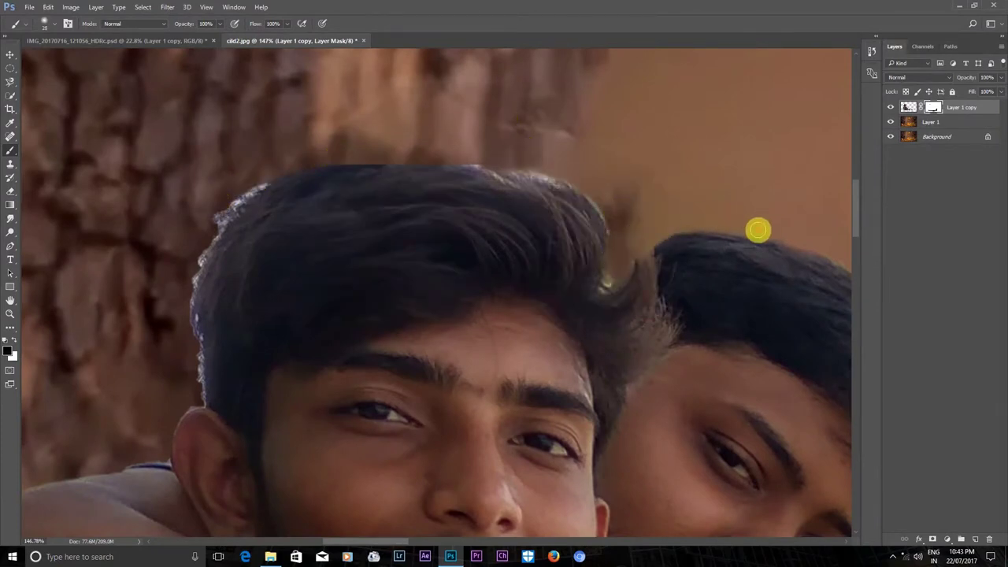
pyautogui.moveTo(230, 206); pyautogui.dragTo(194, 392)
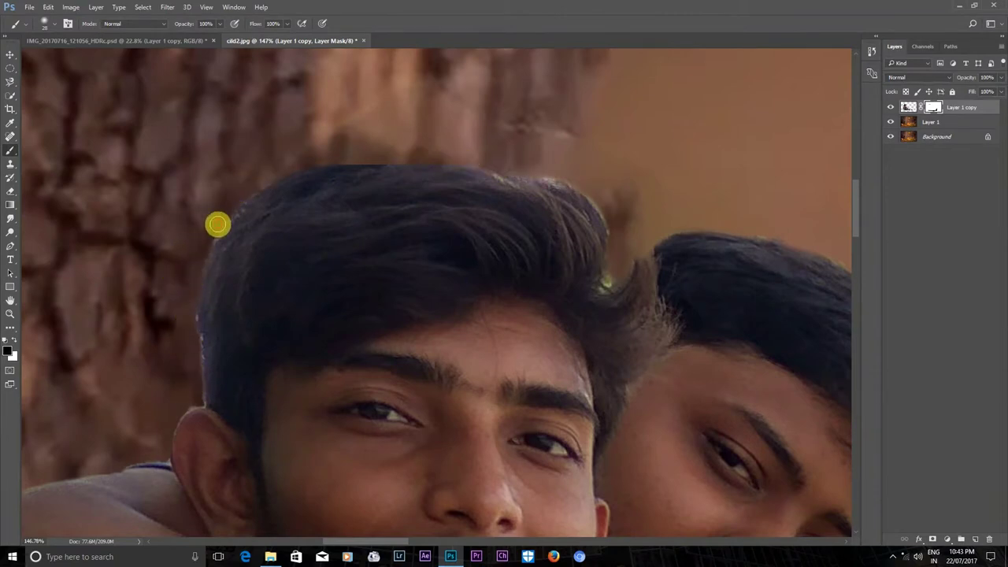
pyautogui.scroll(-2, 252, 184)
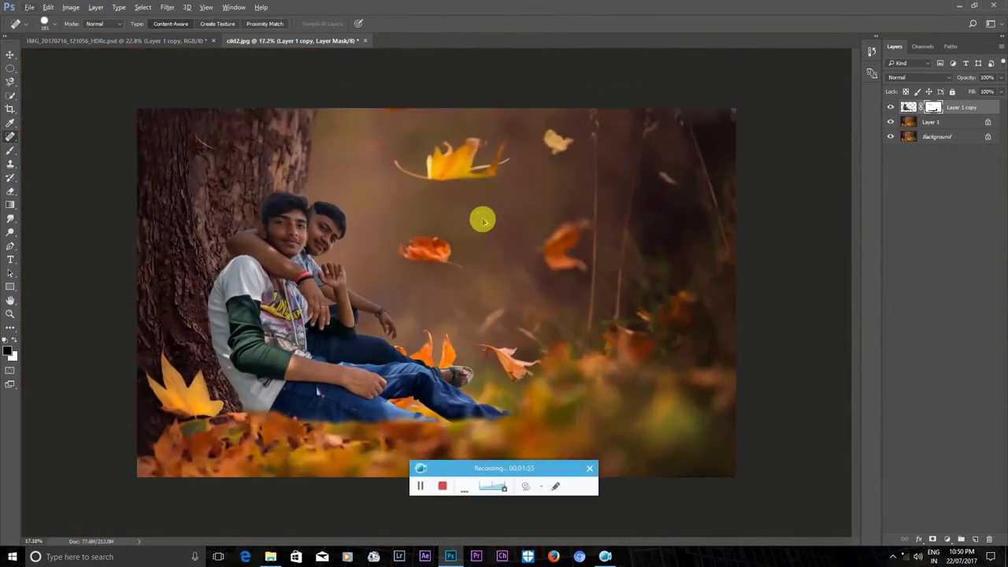
# - Apply Levels to the boys' image, deepening shadows and brightening midtones and highlights
pyautogui.scroll(3, 162, 229)
pyautogui.scroll(3, 162, 224)
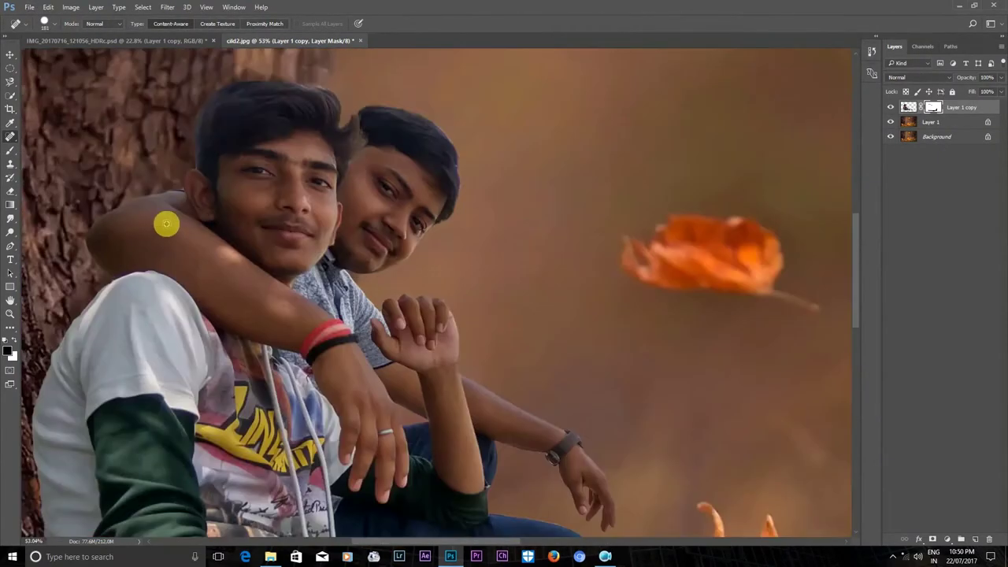
pyautogui.scroll(2, 159, 219)
pyautogui.scroll(2, 149, 193)
pyautogui.scroll(-3, 180, 162)
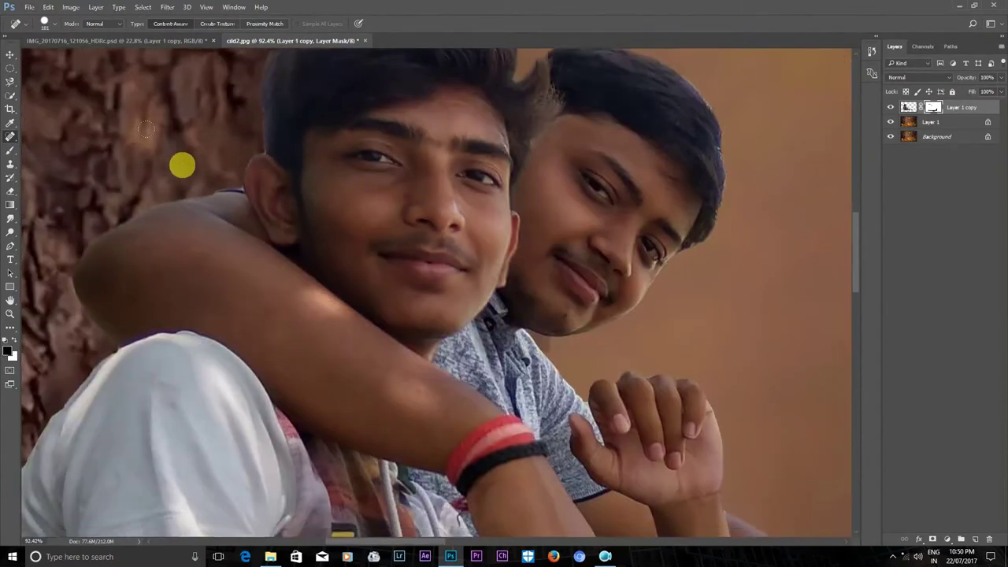
pyautogui.scroll(-2, 181, 162)
pyautogui.scroll(-2, 182, 164)
pyautogui.click(71, 7)
pyautogui.click(908, 107)
pyautogui.click(71, 8)
pyautogui.click(208, 44)
pyautogui.moveTo(733, 239); pyautogui.dragTo(732, 239)
pyautogui.moveTo(799, 239); pyautogui.dragTo(782, 240)
pyautogui.moveTo(667, 240); pyautogui.dragTo(723, 242)
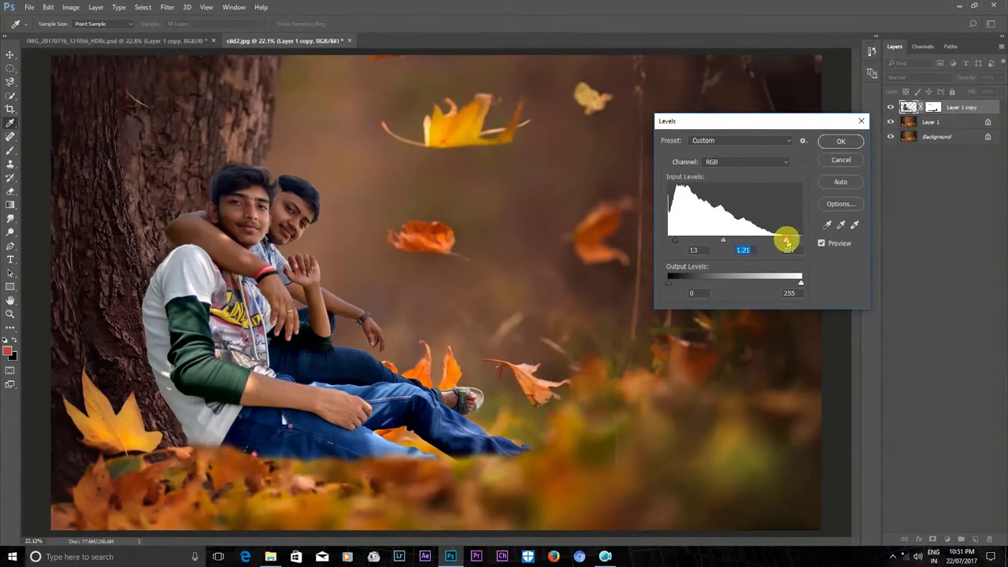
pyautogui.moveTo(787, 241); pyautogui.dragTo(774, 240)
pyautogui.click(840, 144)
pyautogui.scroll(-2, 417, 230)
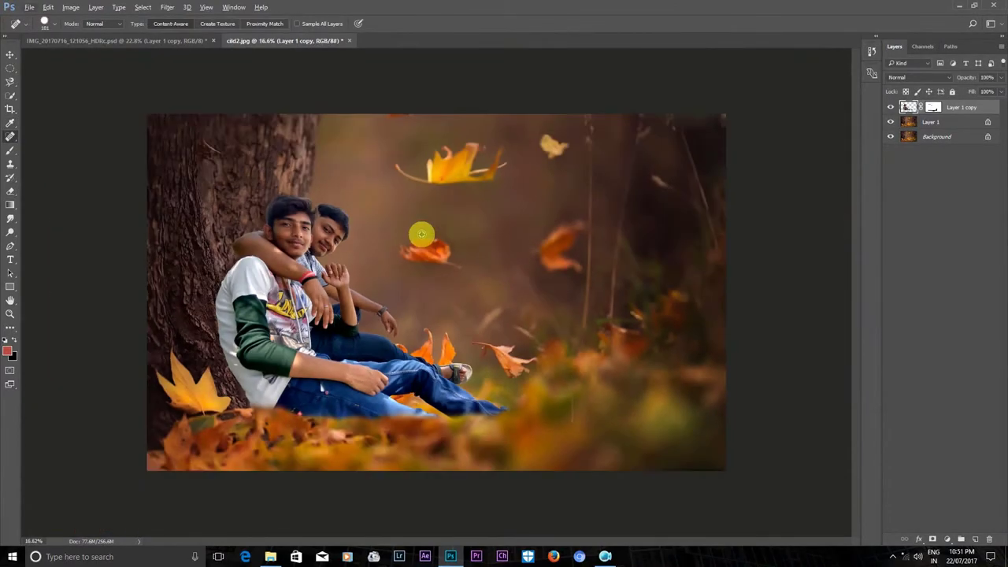
pyautogui.scroll(-1, 417, 230)
# - Warm the boys with Color Balance, shifting midtones toward yellow and highlights toward red
pyautogui.hotkey('ctrl', 'b')
pyautogui.moveTo(670, 196)
pyautogui.mouseDown()
pyautogui.moveTo(663, 193)
pyautogui.moveTo(682, 196)
pyautogui.mouseUp()
pyautogui.click(607, 223)
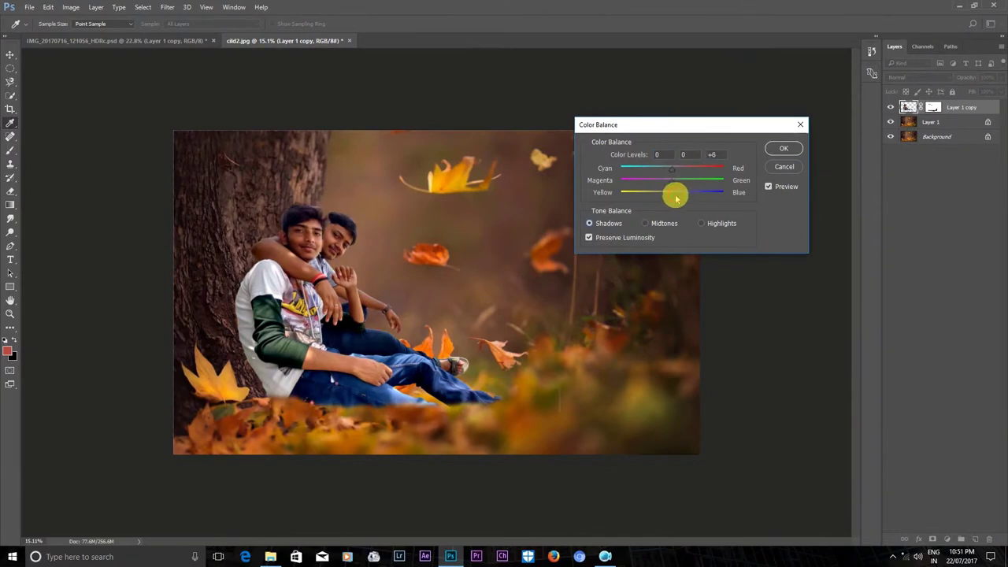
pyautogui.click(701, 223)
pyautogui.moveTo(671, 170); pyautogui.dragTo(679, 171)
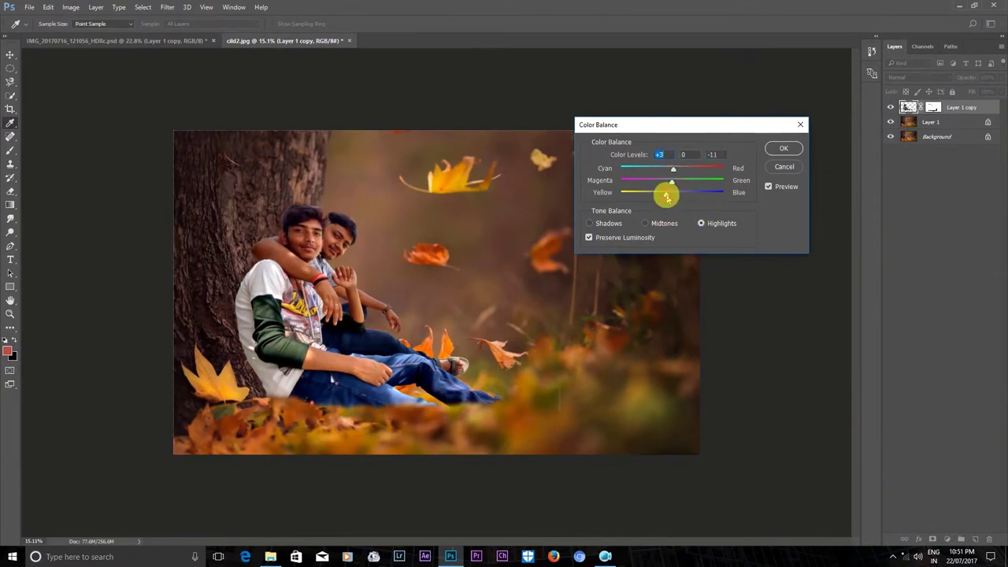
pyautogui.click(780, 148)
pyautogui.hotkey('ctrl', '0')
# - Copy the yellow leaf at bottom left onto its own layer and move it near the boys' feet
pyautogui.press('j')
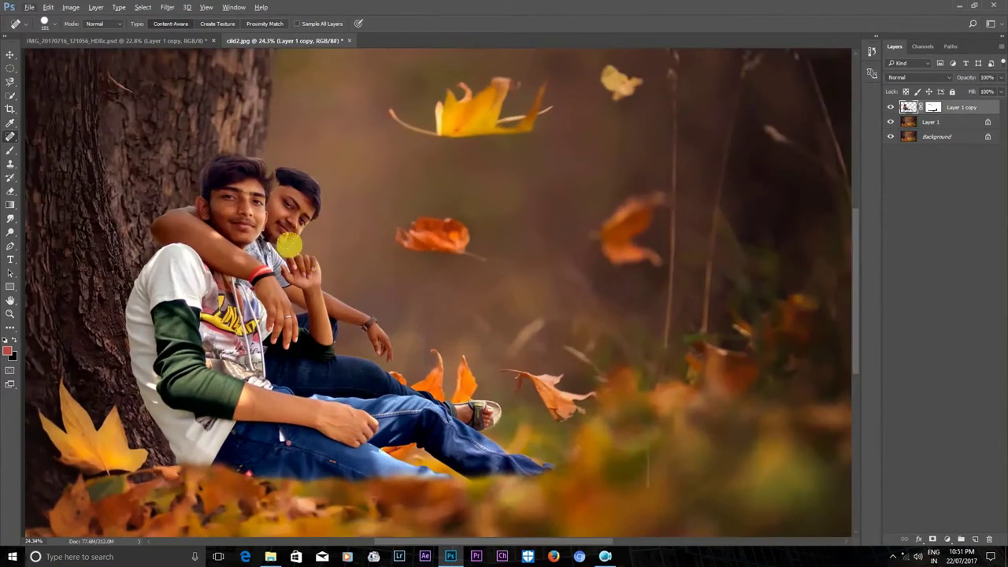
pyautogui.scroll(1, 276, 228)
pyautogui.scroll(-1, 236, 236)
pyautogui.click(10, 96)
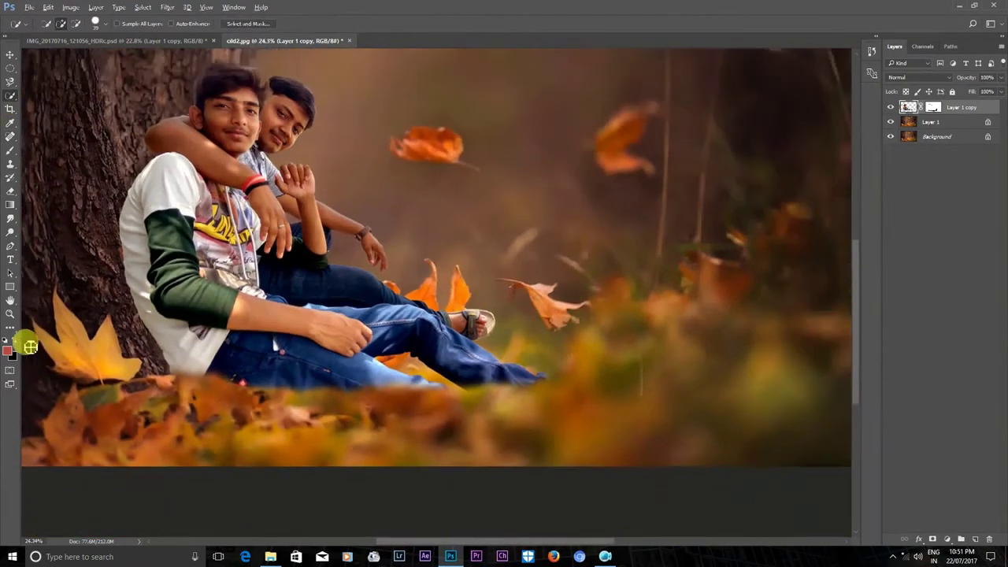
pyautogui.hotkey('ctrl', '0')
pyautogui.click(896, 124)
pyautogui.moveTo(82, 425); pyautogui.dragTo(116, 454)
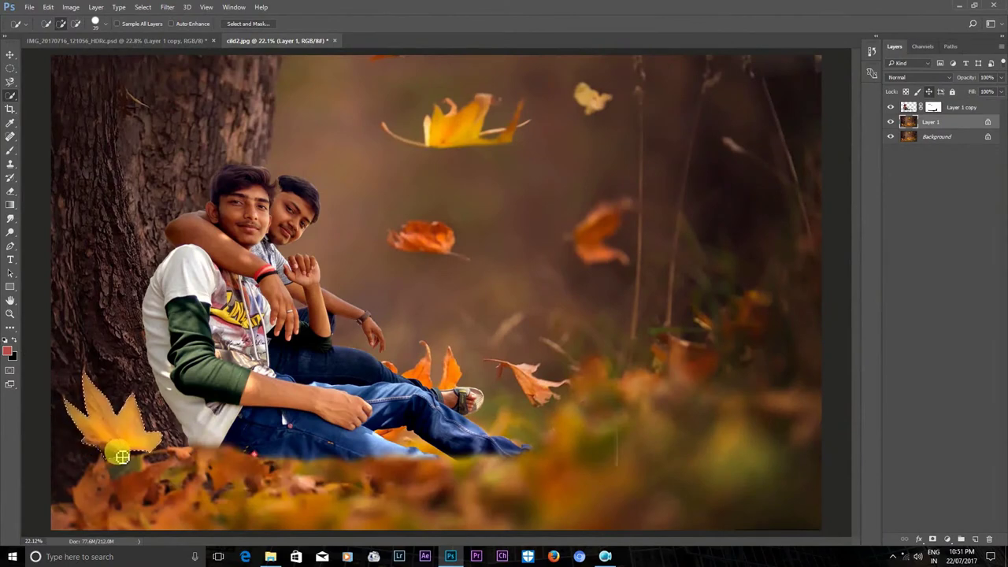
pyautogui.rightClick(393, 248)
pyautogui.click(408, 256)
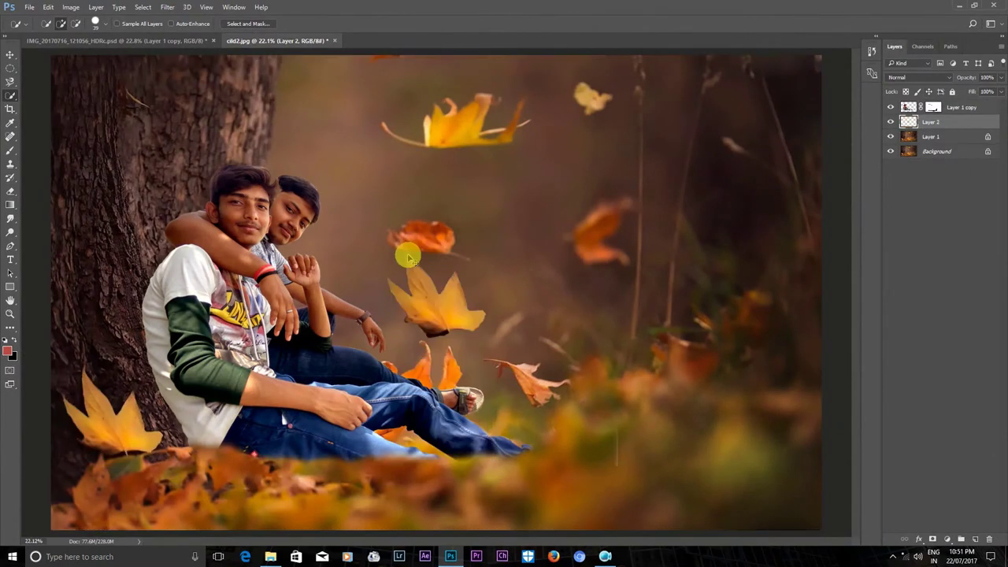
pyautogui.moveTo(464, 335); pyautogui.dragTo(525, 461)
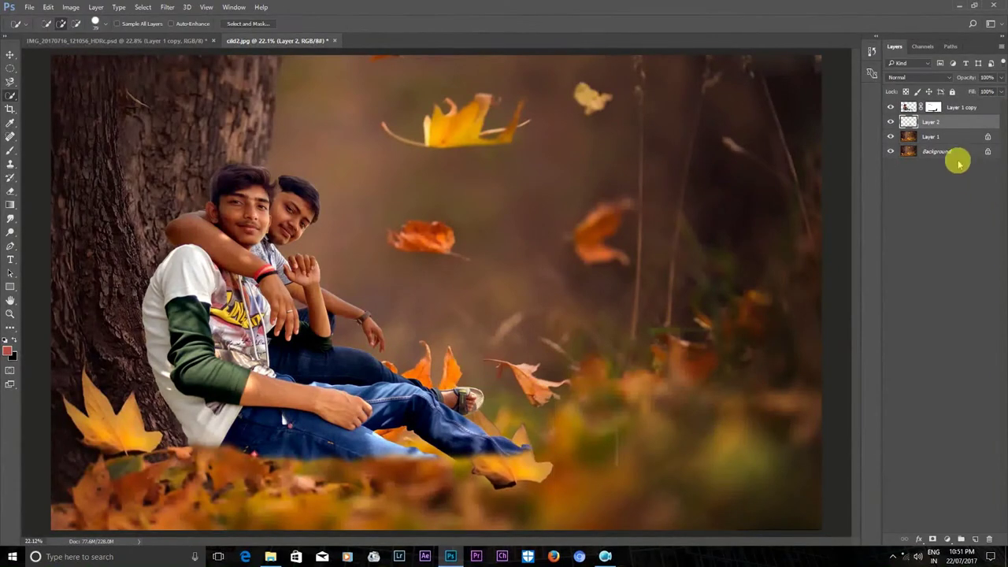
# - Put the leaf above the boys layer, rotate it about 95°, then distort and warp it
pyautogui.moveTo(949, 107); pyautogui.dragTo(945, 104)
pyautogui.hotkey('ctrl', 't')
pyautogui.moveTo(621, 438); pyautogui.dragTo(594, 416)
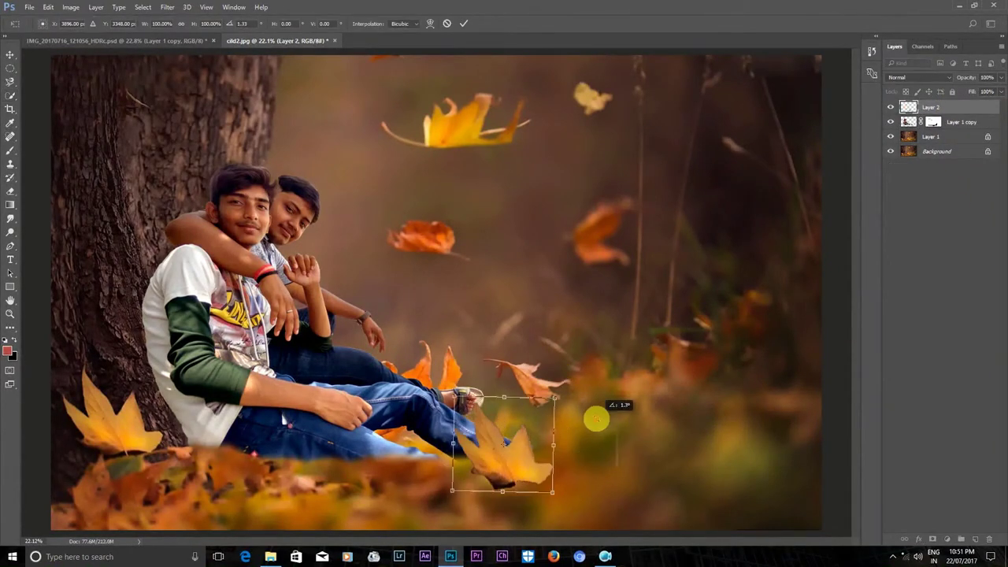
pyautogui.moveTo(493, 465); pyautogui.dragTo(518, 416)
pyautogui.moveTo(641, 236); pyautogui.dragTo(400, 510)
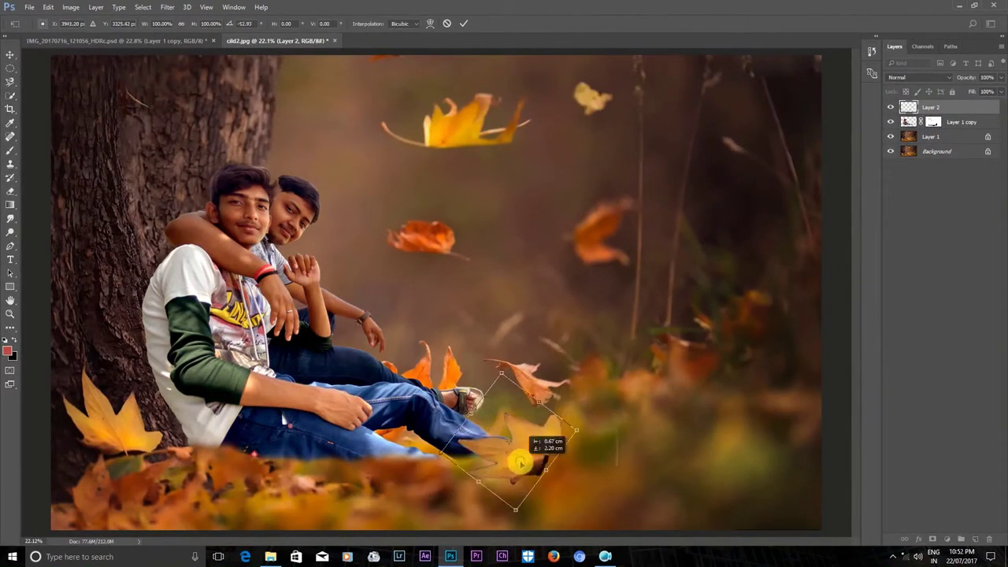
pyautogui.rightClick(529, 447)
pyautogui.click(551, 340)
pyautogui.moveTo(459, 390)
pyautogui.mouseDown()
pyautogui.moveTo(465, 412)
pyautogui.moveTo(474, 407)
pyautogui.mouseUp()
pyautogui.moveTo(513, 499); pyautogui.dragTo(516, 490)
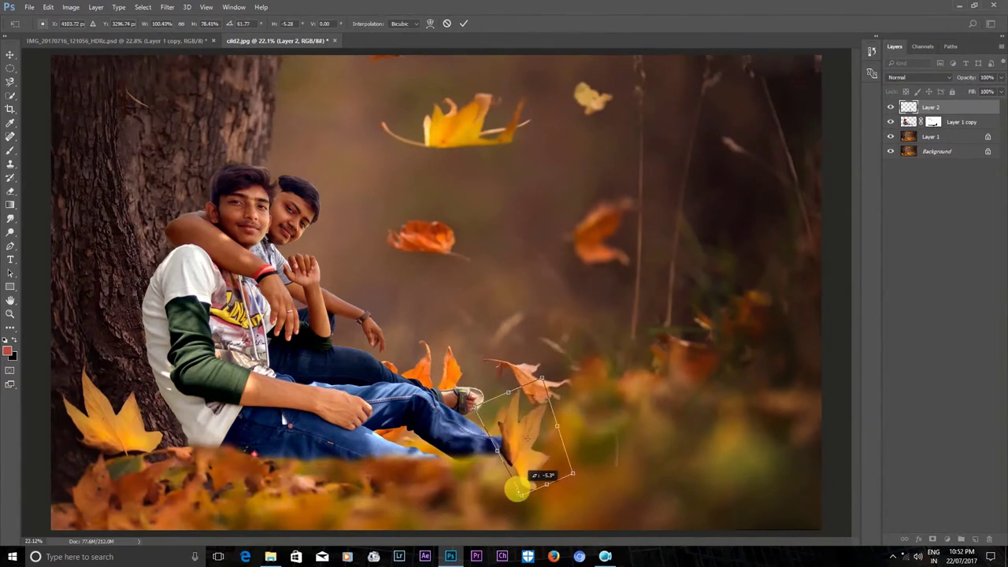
pyautogui.rightClick(553, 466)
pyautogui.click(575, 357)
pyautogui.moveTo(539, 438)
pyautogui.mouseDown()
pyautogui.moveTo(547, 426)
pyautogui.moveTo(533, 427)
pyautogui.moveTo(553, 422)
pyautogui.mouseUp()
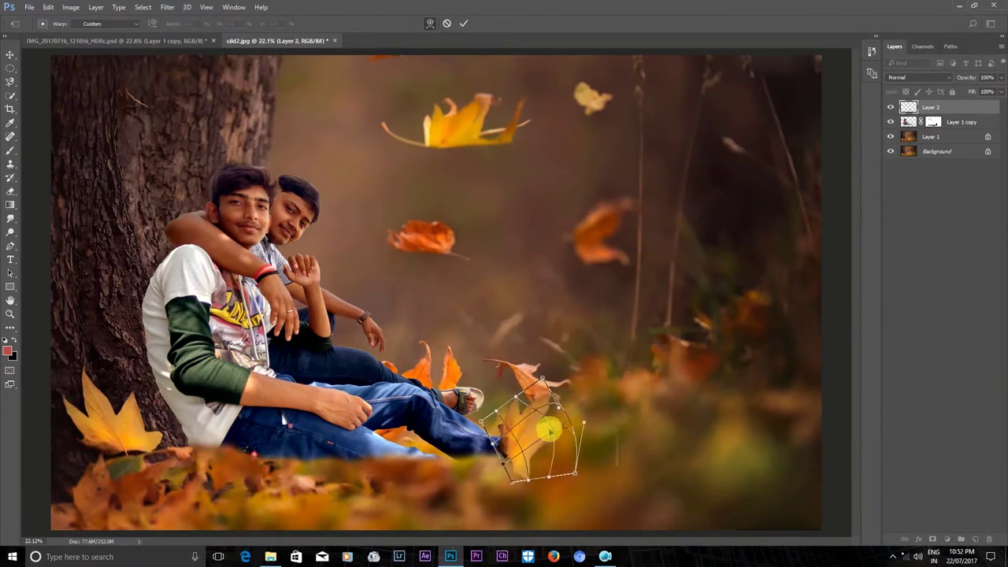
pyautogui.press('Return')
# - Reposition the leaf at the foot and warp it to curl over the seated boy's foot
pyautogui.hotkey('ctrl', 't')
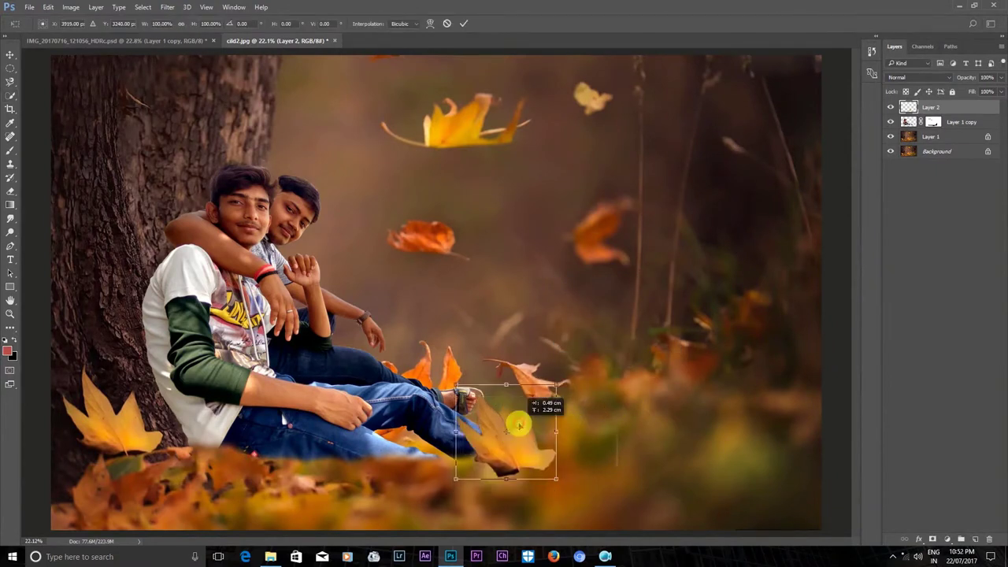
pyautogui.moveTo(582, 417); pyautogui.dragTo(627, 482)
pyautogui.rightClick(514, 456)
pyautogui.click(538, 361)
pyautogui.moveTo(523, 425); pyautogui.dragTo(522, 450)
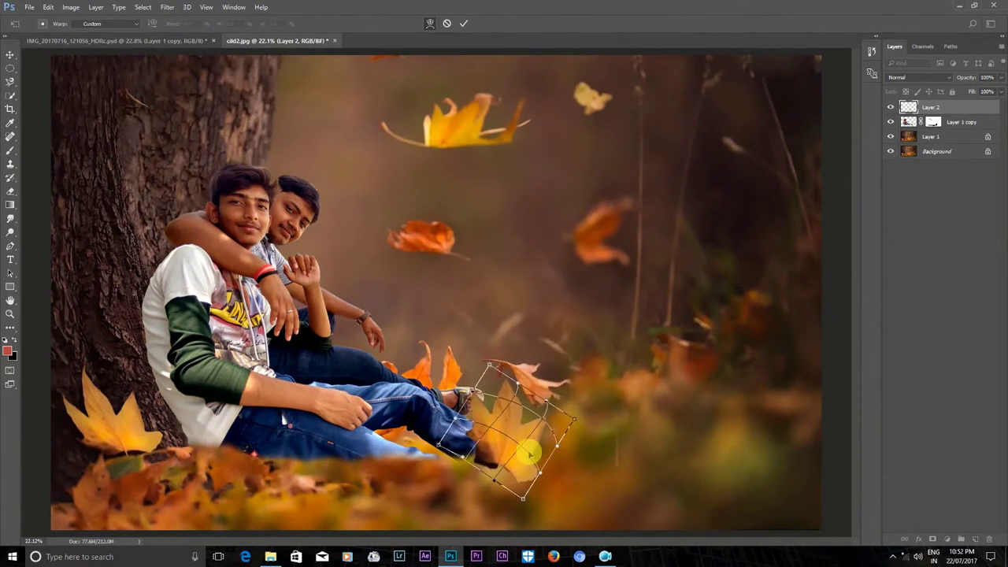
pyautogui.press('Return')
# - Set up the Eraser tool with a brush size of 155
pyautogui.click(9, 193)
pyautogui.rightClick(483, 443)
pyautogui.click(576, 412)
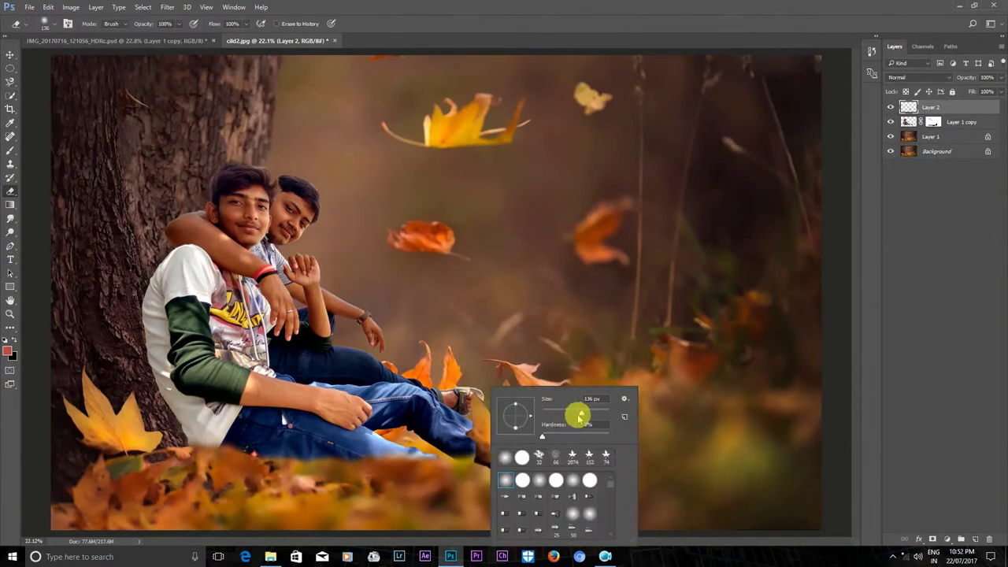
# - Erase the leaf's lower tip, then soften its edges with a size-117 Blur brush
pyautogui.press('Return')
pyautogui.moveTo(514, 476)
pyautogui.mouseDown()
pyautogui.moveTo(477, 477)
pyautogui.moveTo(559, 471)
pyautogui.mouseUp()
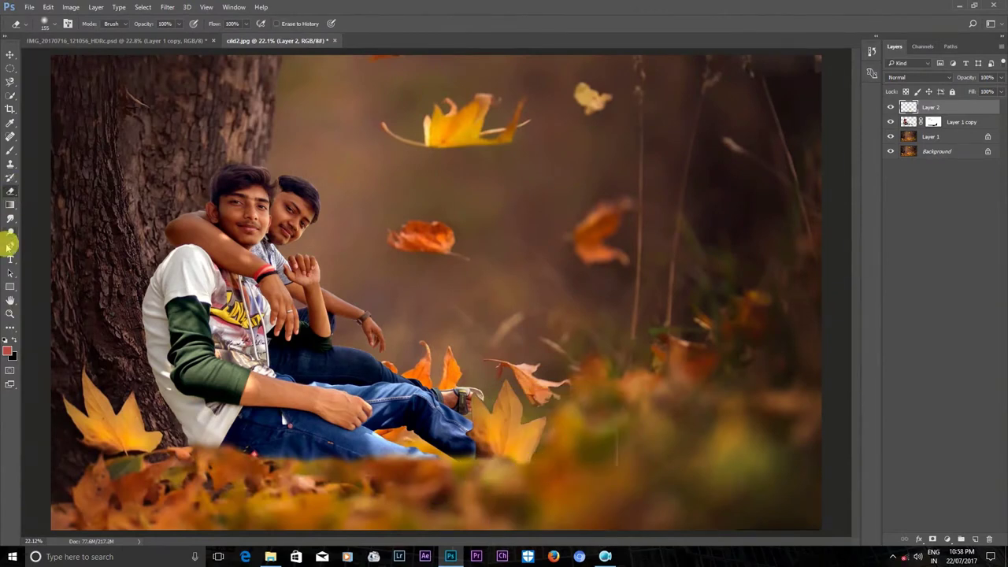
pyautogui.rightClick(9, 218)
pyautogui.click(39, 214)
pyautogui.scroll(5, 537, 413)
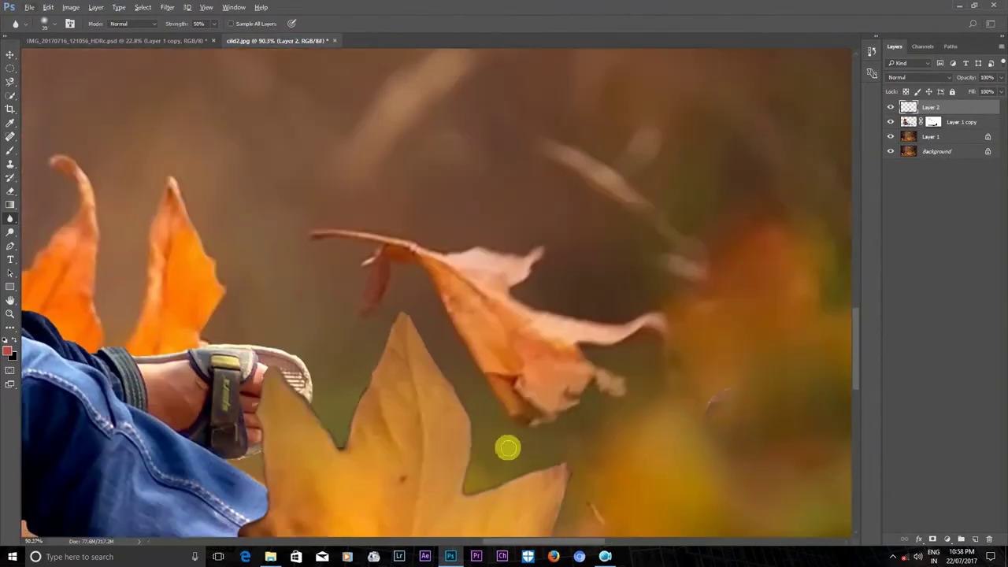
pyautogui.rightClick(439, 315)
pyautogui.moveTo(503, 341); pyautogui.dragTo(528, 342)
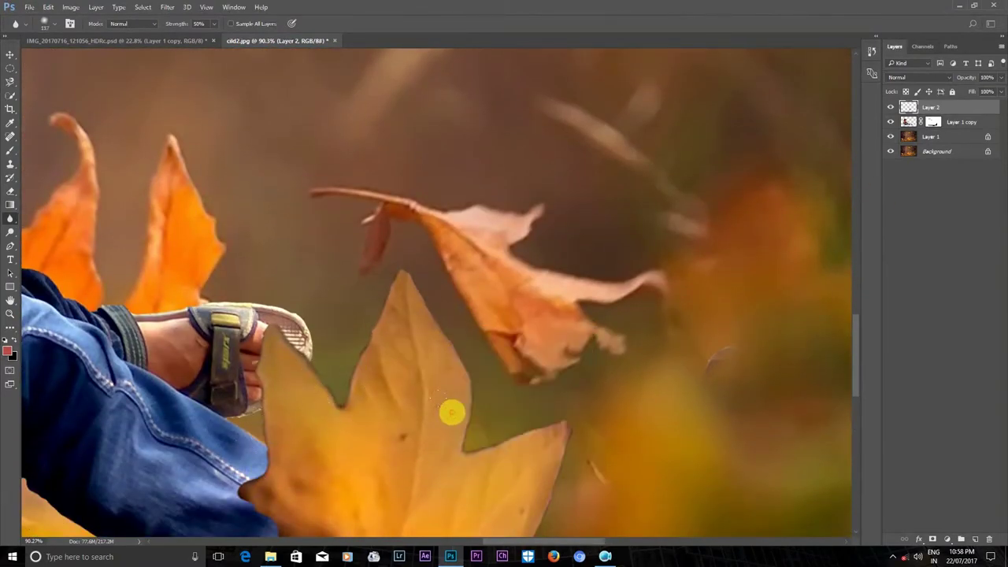
pyautogui.scroll(-2, 529, 449)
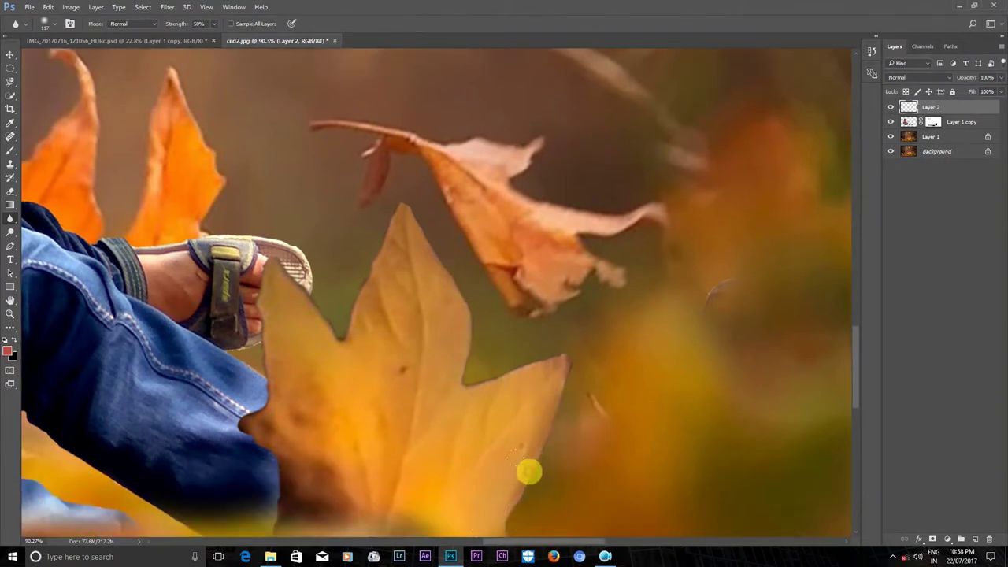
pyautogui.scroll(-3, 276, 459)
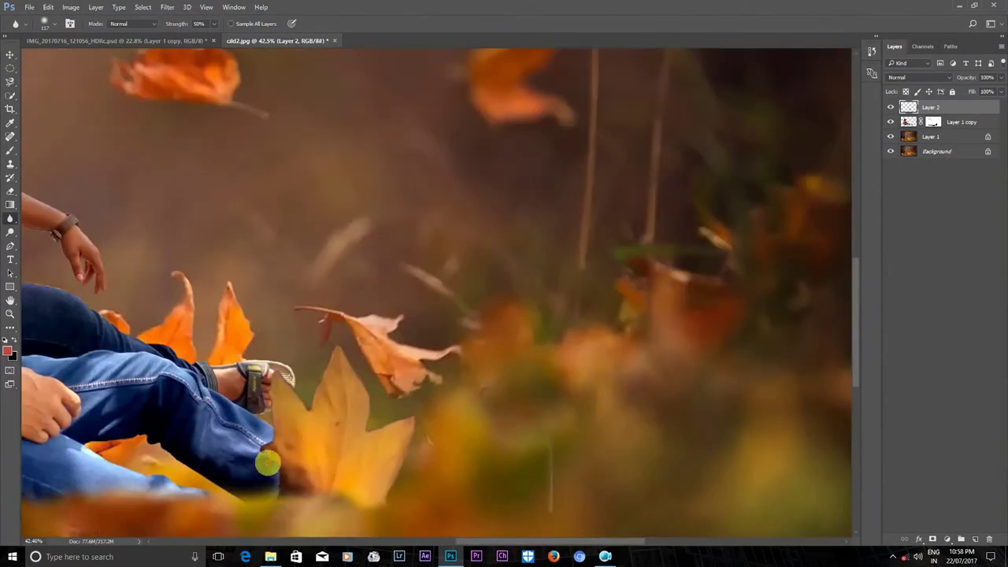
pyautogui.scroll(-3, 378, 358)
pyautogui.scroll(1, 362, 361)
pyautogui.scroll(1, 359, 361)
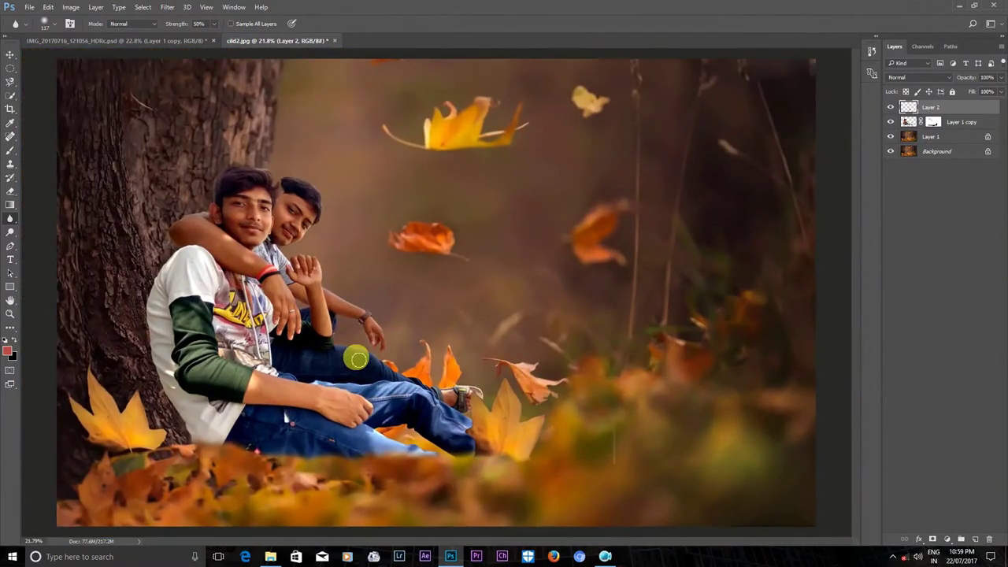
pyautogui.scroll(-1, 355, 357)
pyautogui.scroll(-2, 349, 173)
pyautogui.scroll(3, 277, 234)
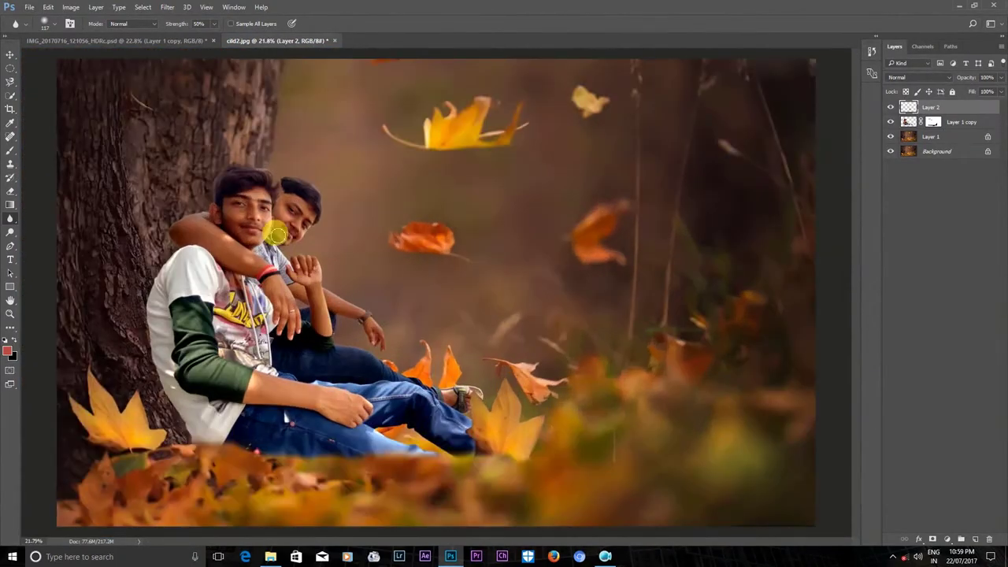
# - Target the boys layer and switch to the Smudge tool
pyautogui.click(945, 122)
pyautogui.scroll(3, 176, 191)
pyautogui.rightClick(8, 220)
pyautogui.click(48, 237)
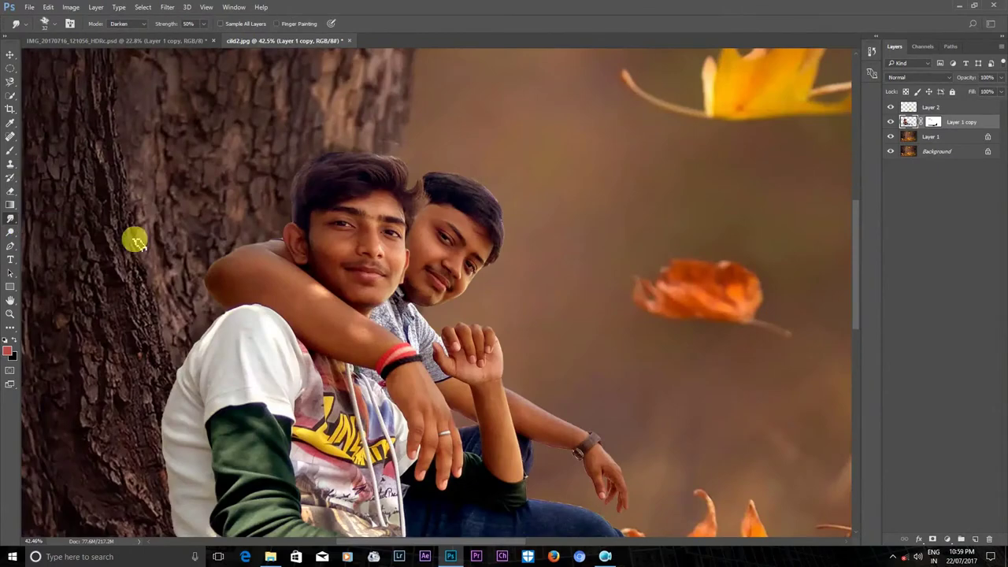
# - Choose the Quick Selection tool for selecting the front boy's hair on the boys' layer
pyautogui.scroll(3, 379, 196)
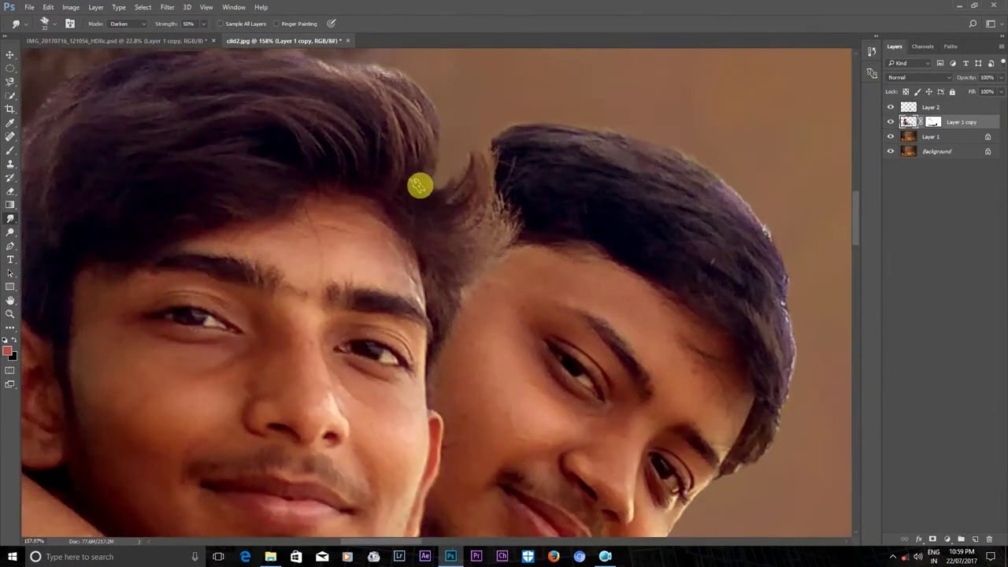
pyautogui.scroll(-3, 447, 118)
pyautogui.scroll(-2, 472, 142)
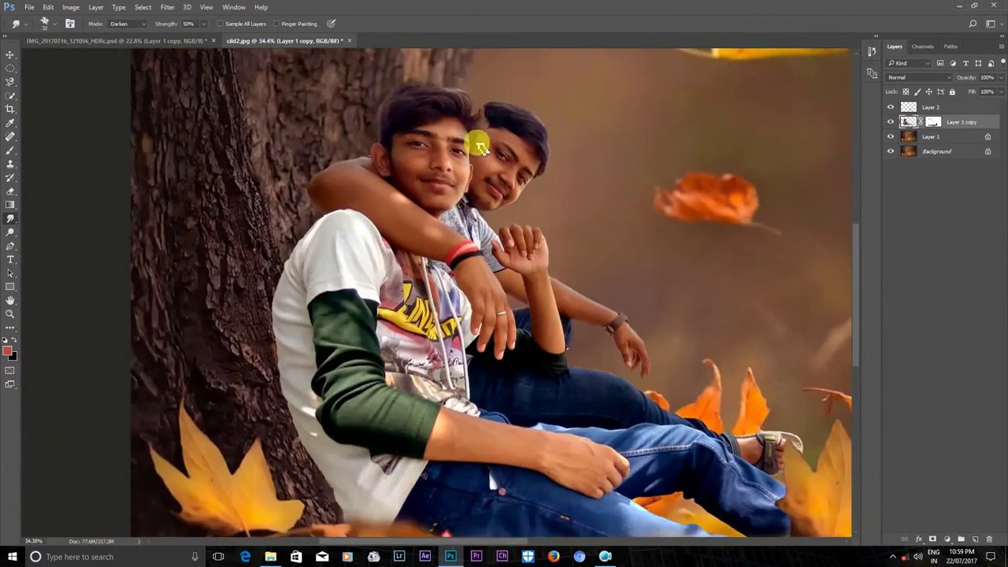
pyautogui.scroll(-1, 472, 141)
pyautogui.scroll(-1, 450, 206)
pyautogui.scroll(1, 452, 207)
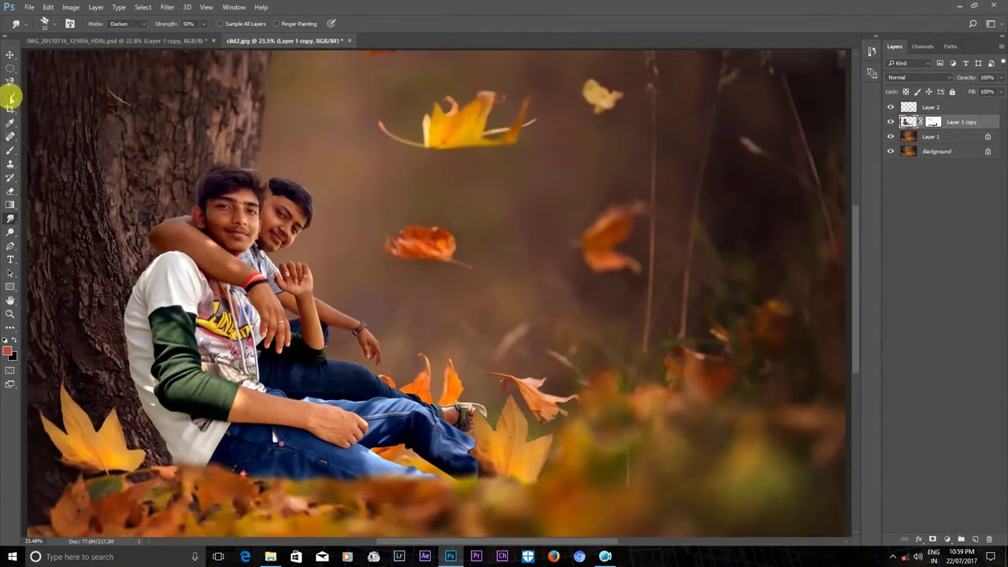
pyautogui.click(11, 97)
pyautogui.scroll(4, 273, 211)
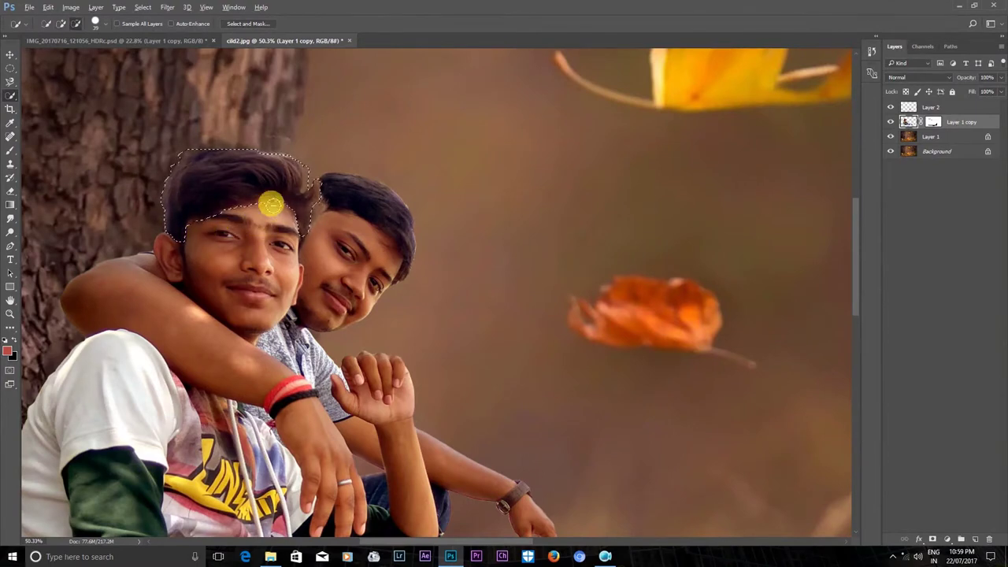
# - Copy the selected hair to a new layer, undo it, and clear the selection
pyautogui.hotkey('ctrl', 'j')
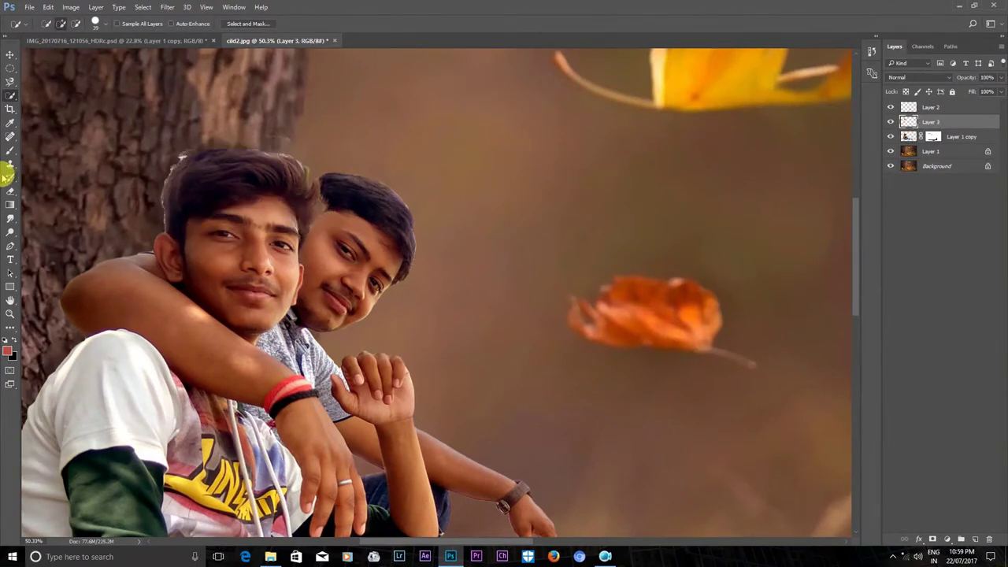
pyautogui.hotkey('ctrl', 'z')
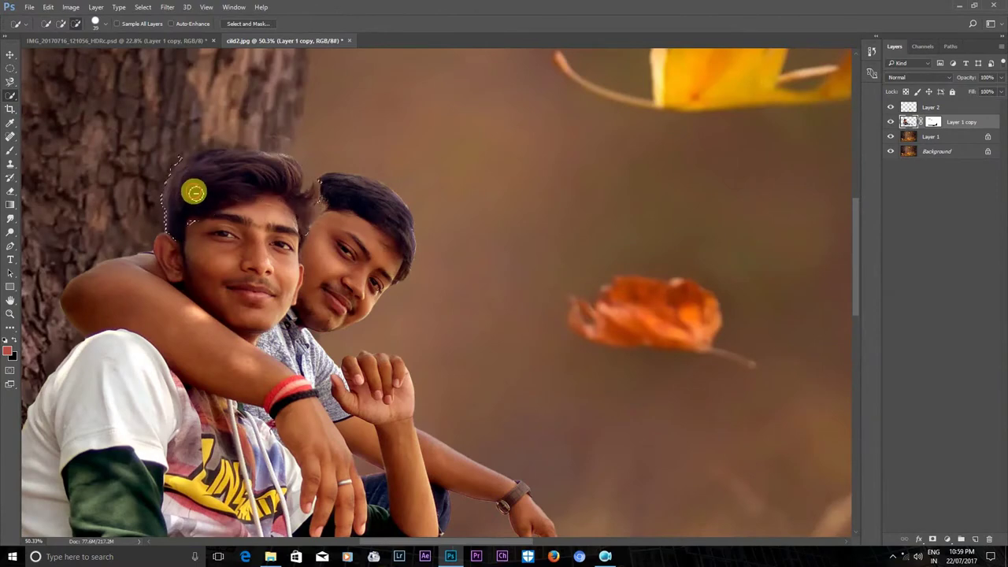
pyautogui.rightClick(183, 171)
pyautogui.click(236, 180)
# - Reselect the hair between the heads without the front boy's hair, copy it, undo, and deselect
pyautogui.scroll(2, 309, 203)
pyautogui.click(300, 189)
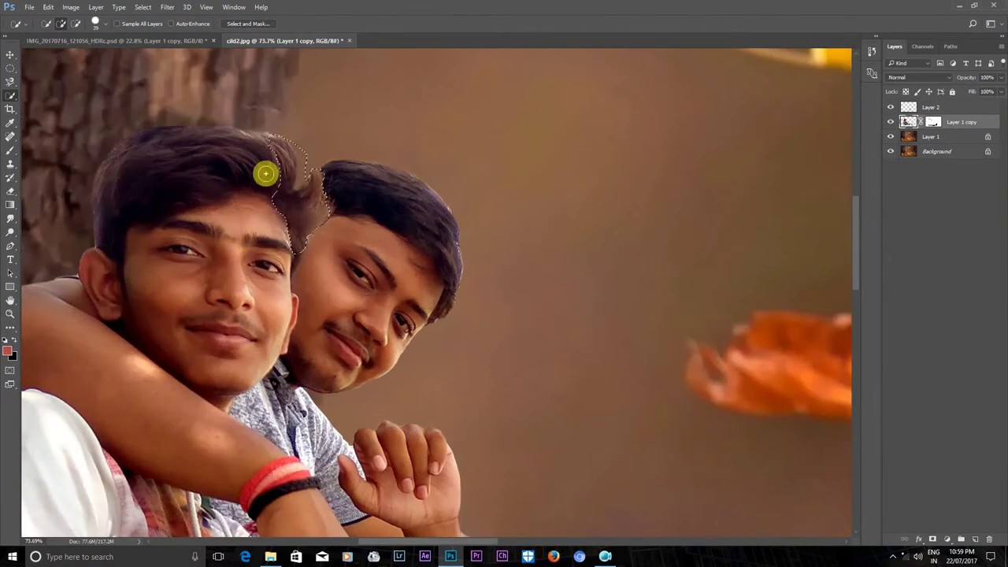
pyautogui.moveTo(263, 171); pyautogui.dragTo(90, 203)
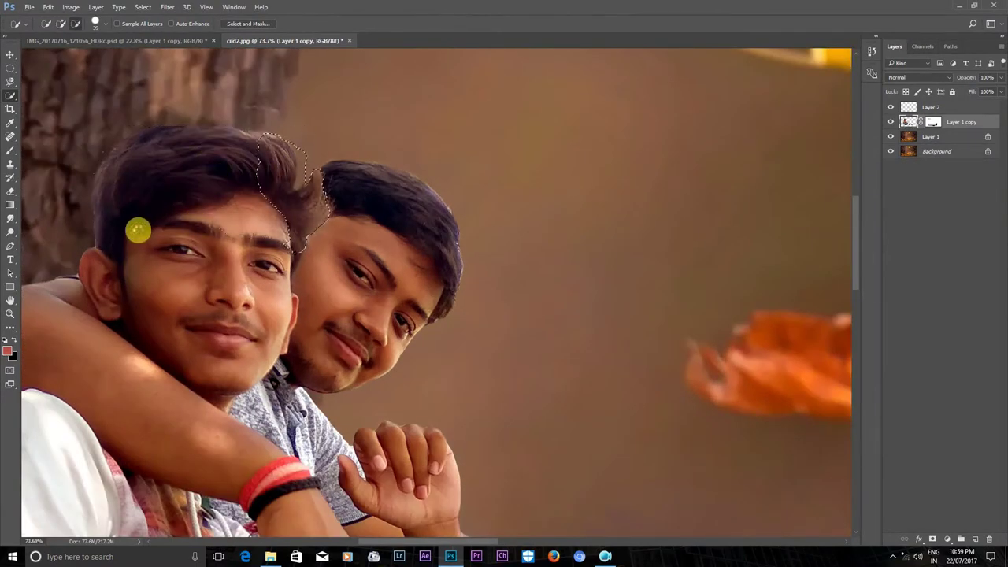
pyautogui.hotkey('ctrl', 'j')
pyautogui.scroll(-1, 137, 171)
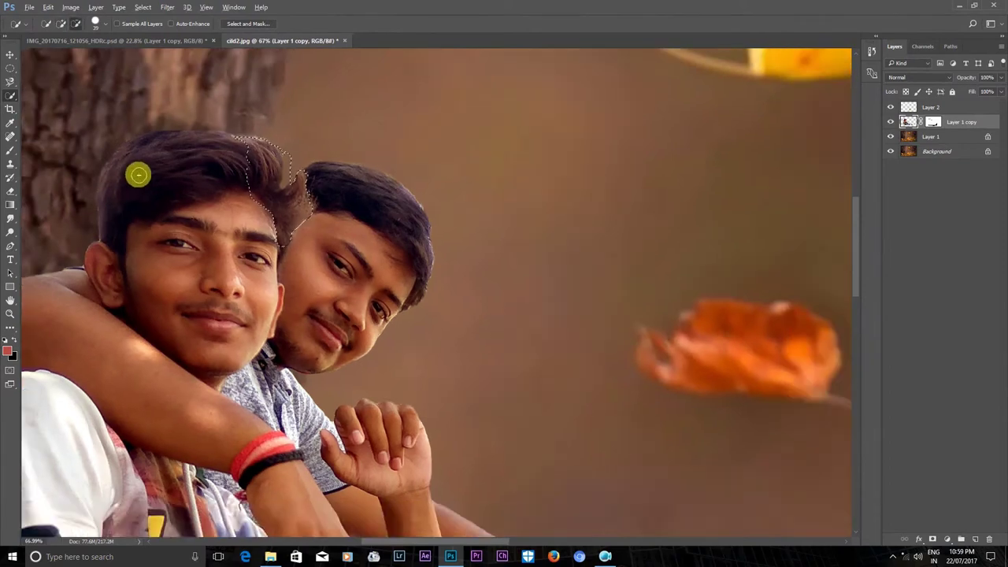
pyautogui.hotkey('ctrl', 'z')
pyautogui.scroll(-3, 322, 158)
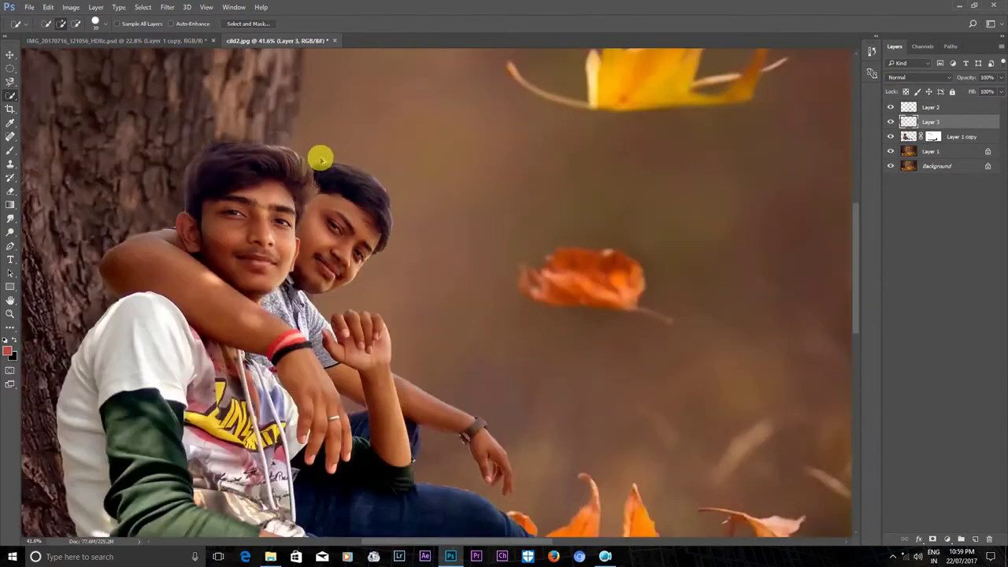
pyautogui.rightClick(336, 167)
pyautogui.click(336, 171)
# - Stamp all visible layers into a merged layer and move it to the top
pyautogui.scroll(-2, 333, 175)
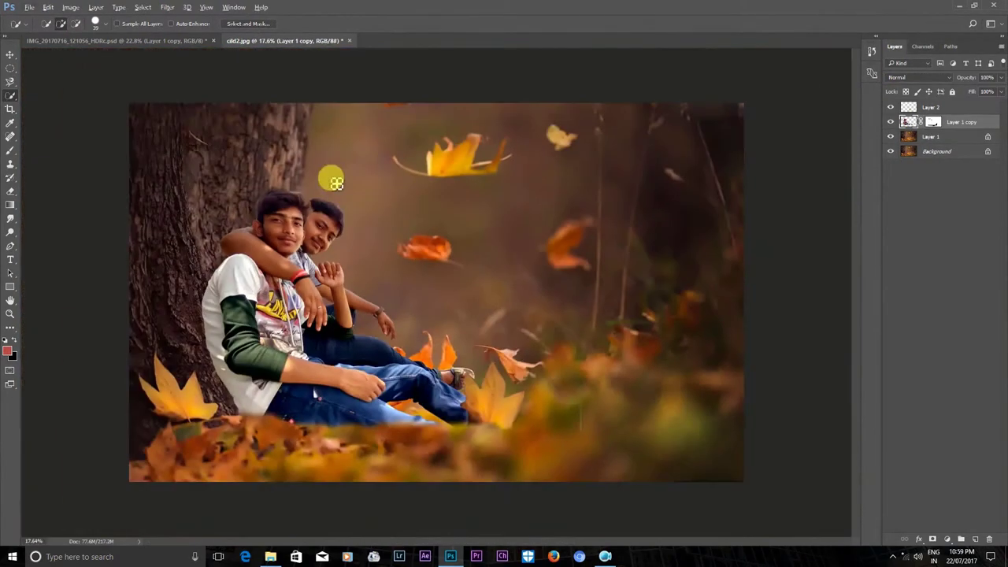
pyautogui.scroll(-1, 336, 227)
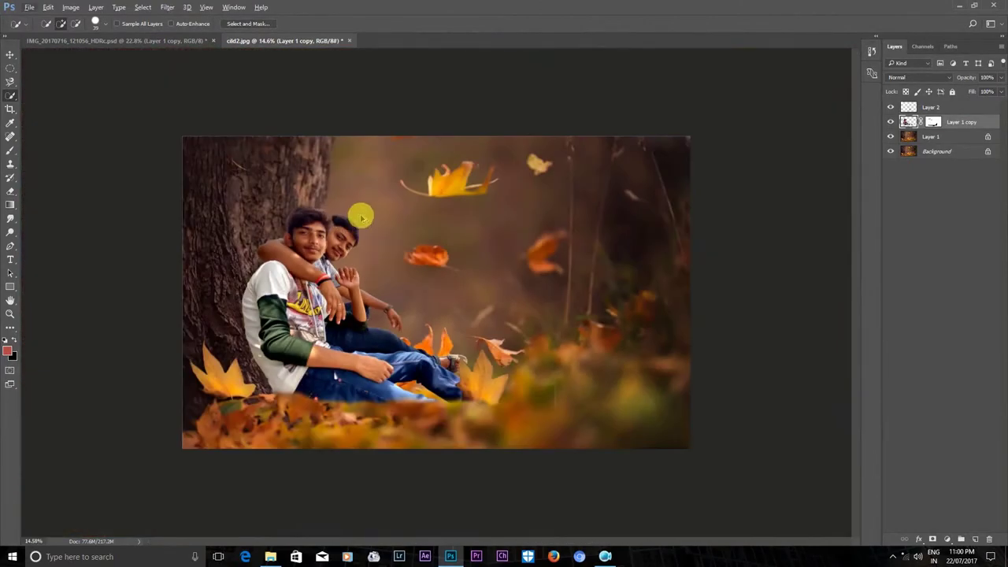
pyautogui.hotkey('ctrl', 'shift', 'alt', 'e')
pyautogui.scroll(1, 504, 184)
pyautogui.scroll(1, 592, 169)
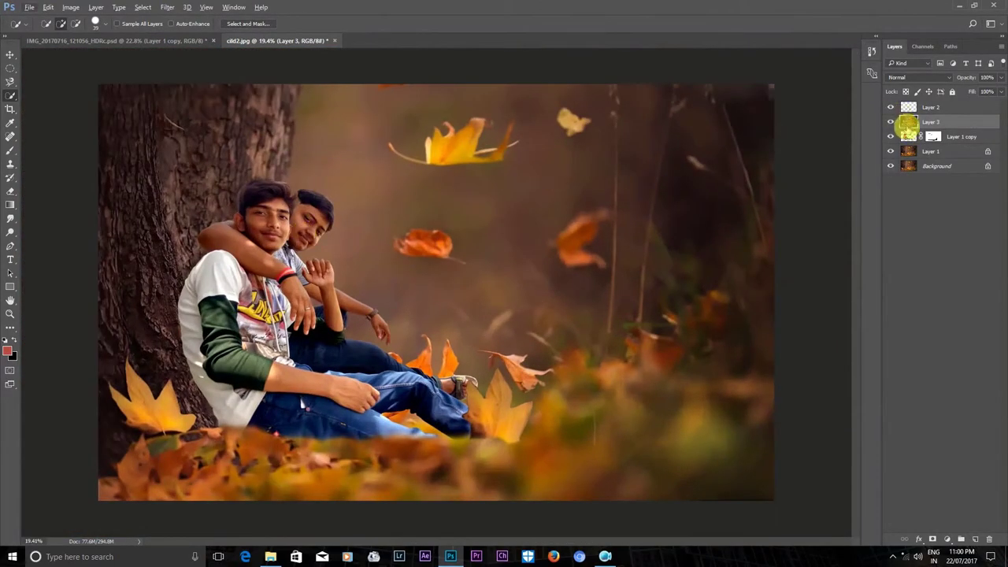
pyautogui.moveTo(957, 119); pyautogui.dragTo(956, 102)
pyautogui.scroll(2, 223, 121)
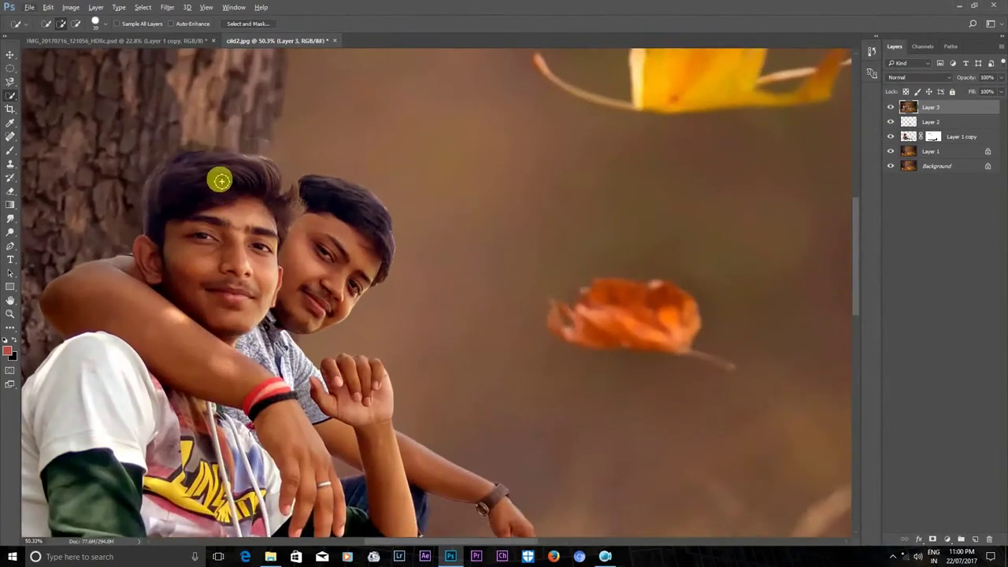
pyautogui.scroll(1, 219, 178)
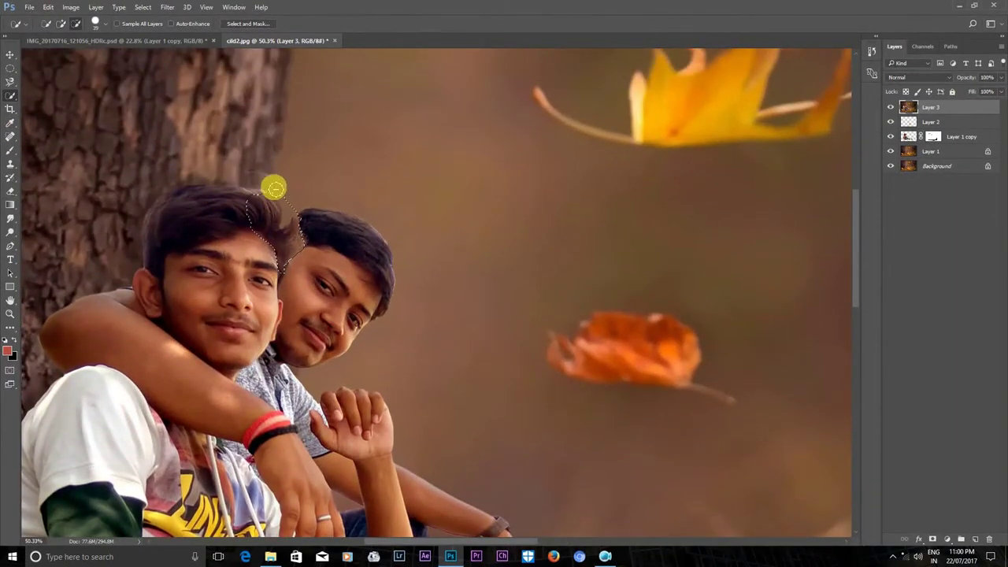
# - On Layer 1 copy, quick-select the hair at the right of the head, then deselect
pyautogui.rightClick(289, 210)
pyautogui.click(306, 210)
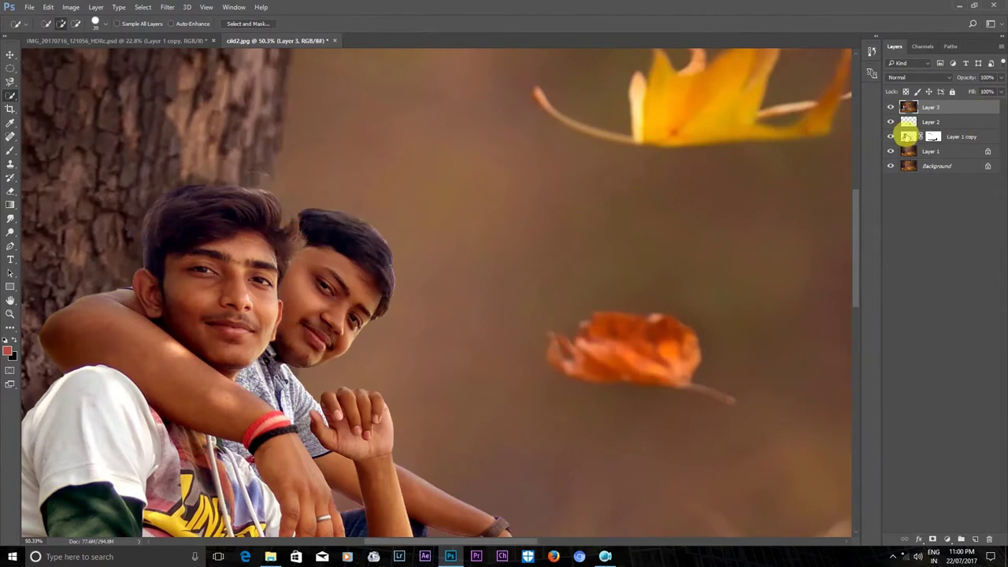
pyautogui.click(908, 136)
pyautogui.moveTo(268, 228)
pyautogui.mouseDown()
pyautogui.moveTo(213, 232)
pyautogui.moveTo(259, 255)
pyautogui.moveTo(229, 254)
pyautogui.moveTo(263, 268)
pyautogui.moveTo(259, 210)
pyautogui.mouseUp()
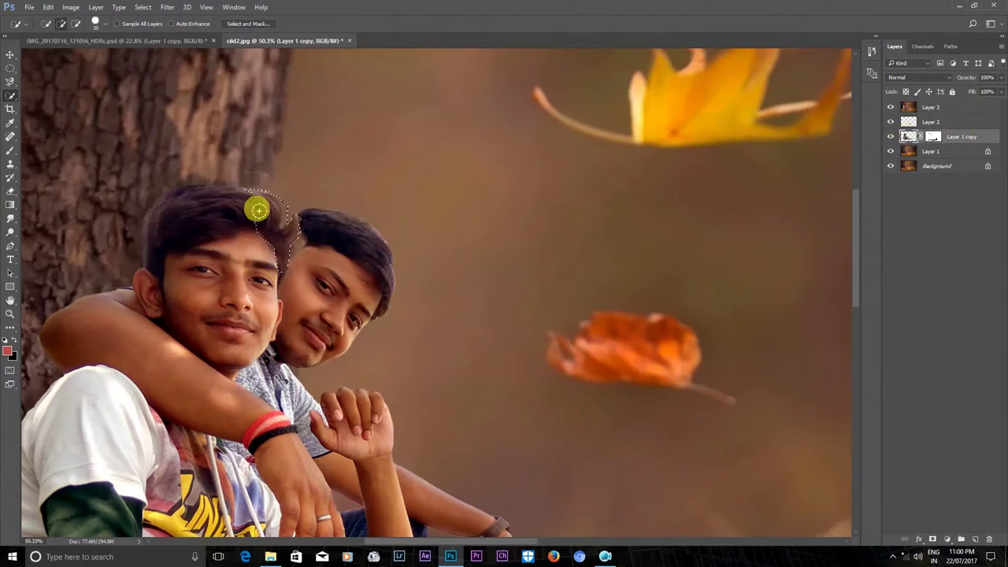
pyautogui.hotkey('ctrl', 'd')
# - Add a new empty Layer 4 above Layer 3, with the Smudge tool in Darken mode
pyautogui.click(907, 110)
pyautogui.hotkey('ctrl', 'shift', 'alt', 'n')
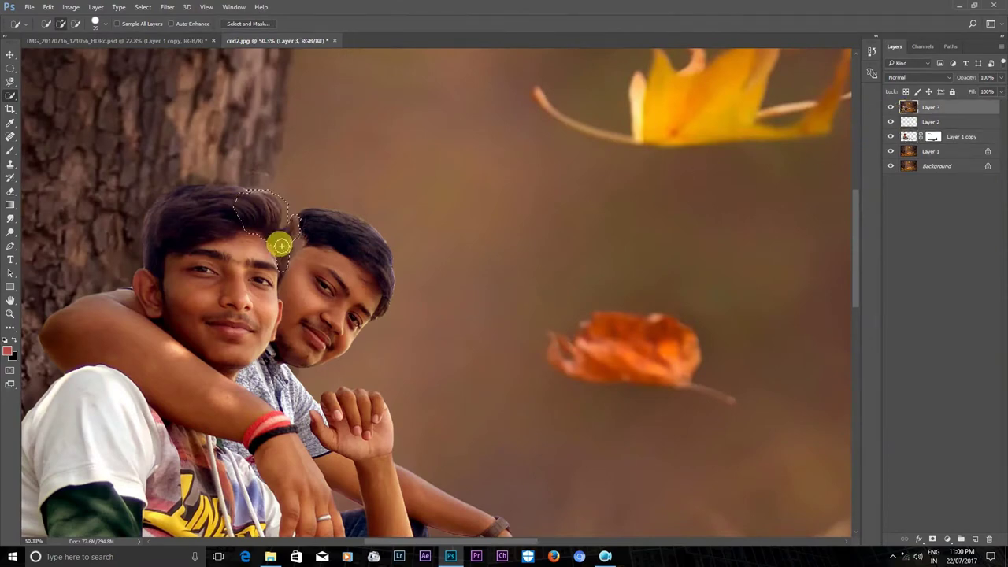
pyautogui.scroll(3, 236, 204)
pyautogui.click(10, 218)
pyautogui.scroll(2, 317, 263)
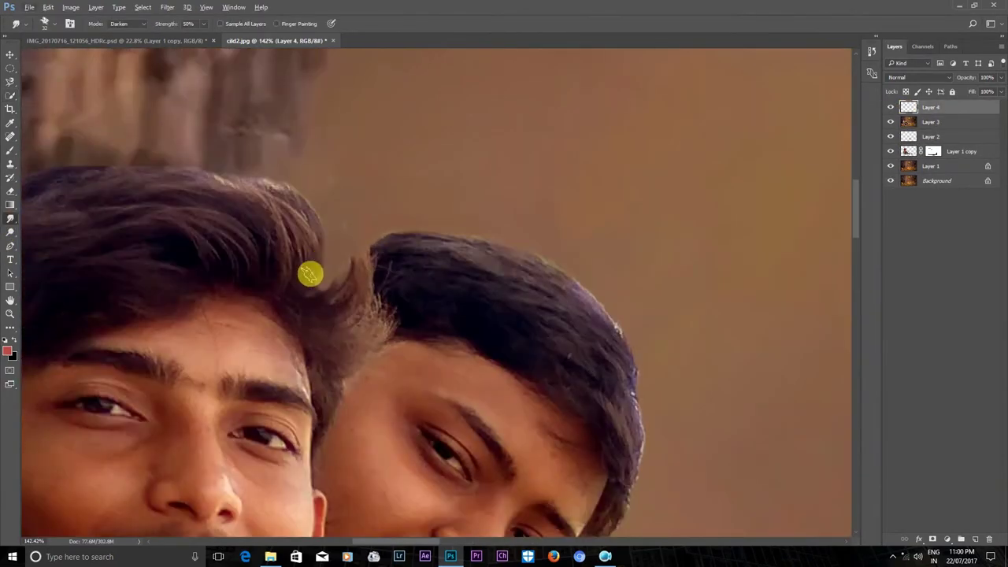
# - Smudge the front boy's hair edge where the heads meet, then switch to a 24 px brush
pyautogui.moveTo(333, 254); pyautogui.dragTo(330, 211)
pyautogui.moveTo(339, 284); pyautogui.dragTo(327, 245)
pyautogui.moveTo(312, 293)
pyautogui.mouseDown()
pyautogui.moveTo(344, 259)
pyautogui.moveTo(313, 288)
pyautogui.moveTo(350, 279)
pyautogui.mouseUp()
pyautogui.moveTo(296, 231)
pyautogui.mouseDown()
pyautogui.moveTo(288, 213)
pyautogui.moveTo(291, 241)
pyautogui.moveTo(211, 201)
pyautogui.mouseUp()
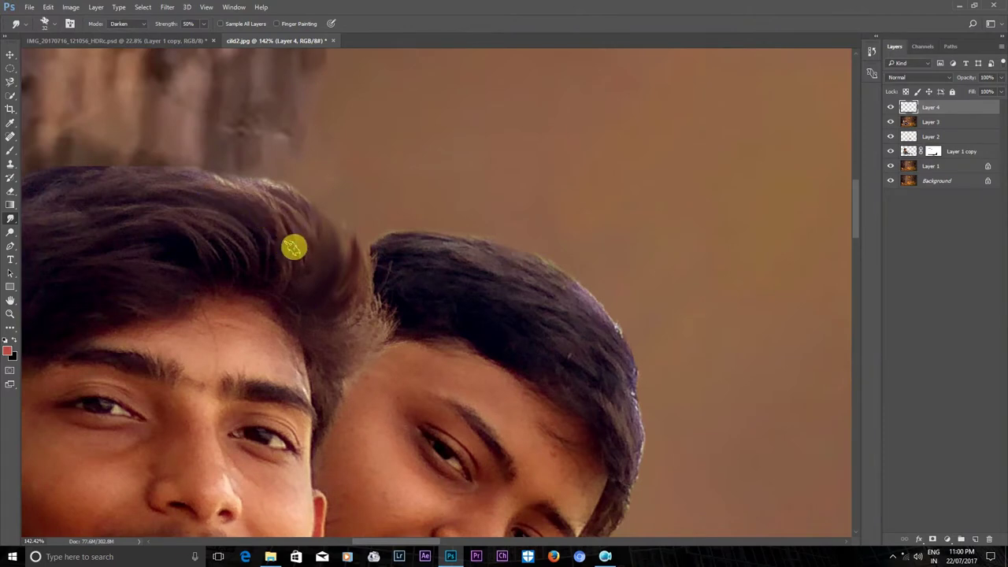
pyautogui.click(57, 25)
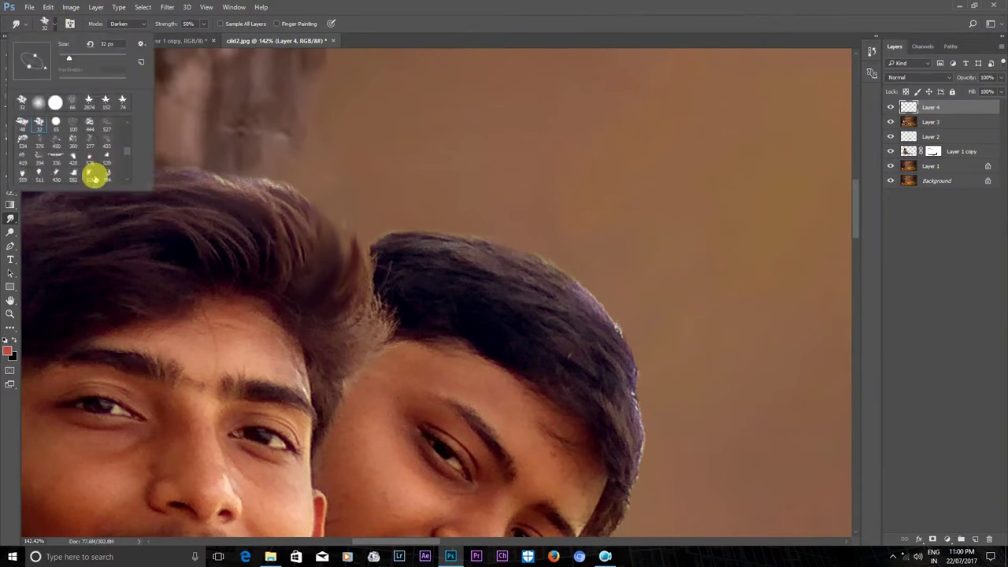
pyautogui.click(94, 171)
pyautogui.click(335, 314)
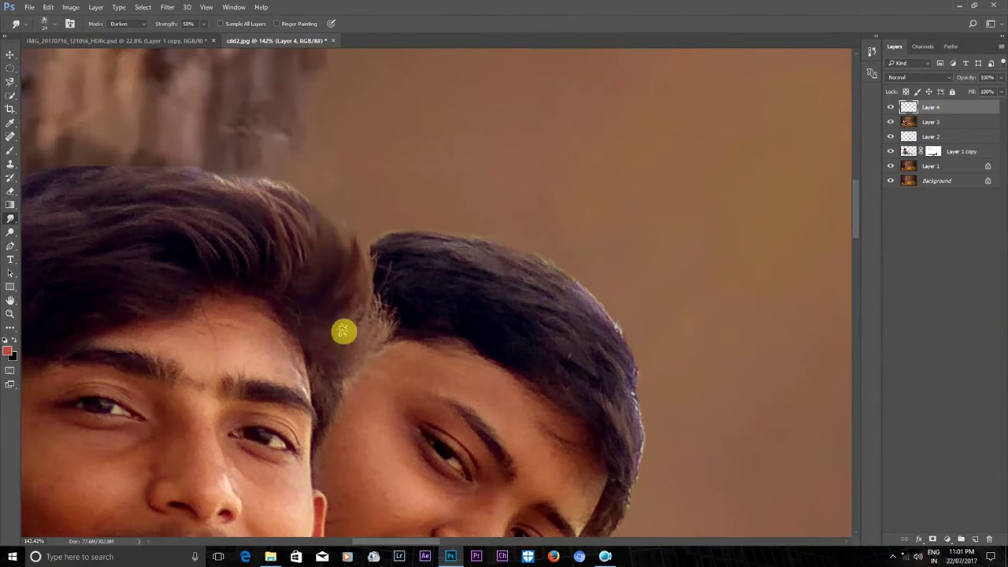
# - Zoom out to view the whole image and select Layers 3 and 2 together
pyautogui.scroll(-3, 344, 218)
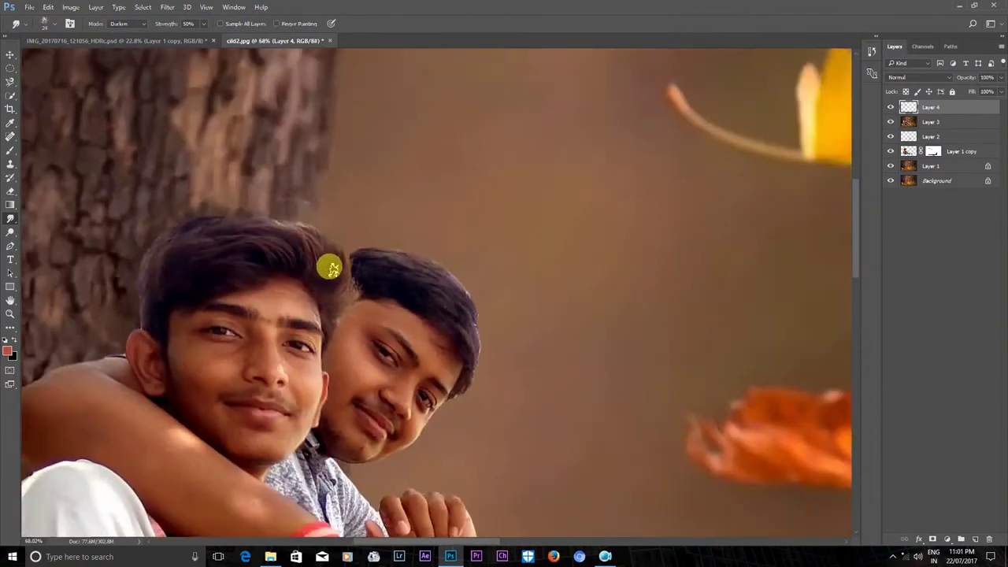
pyautogui.scroll(-2, 351, 252)
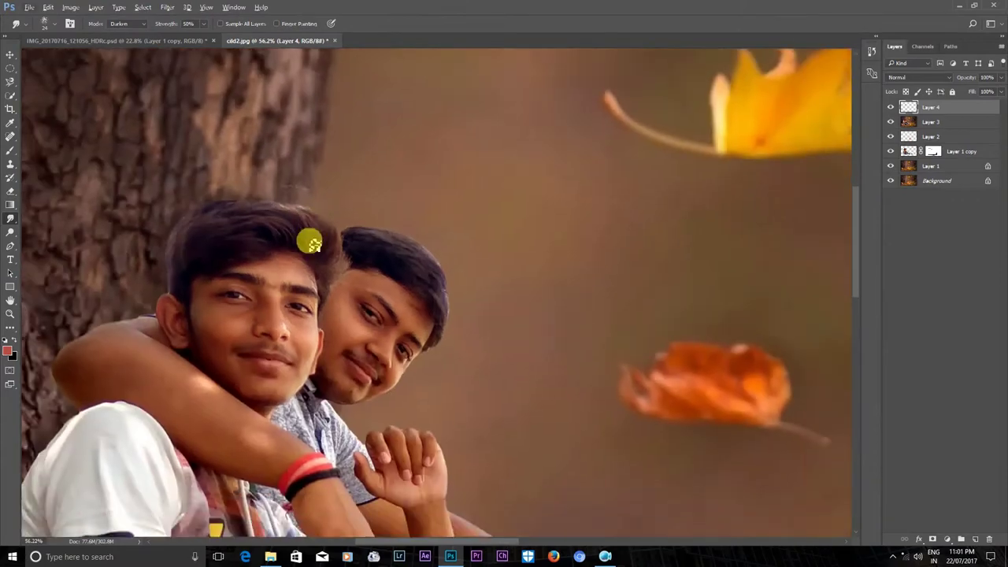
pyautogui.scroll(4, 310, 238)
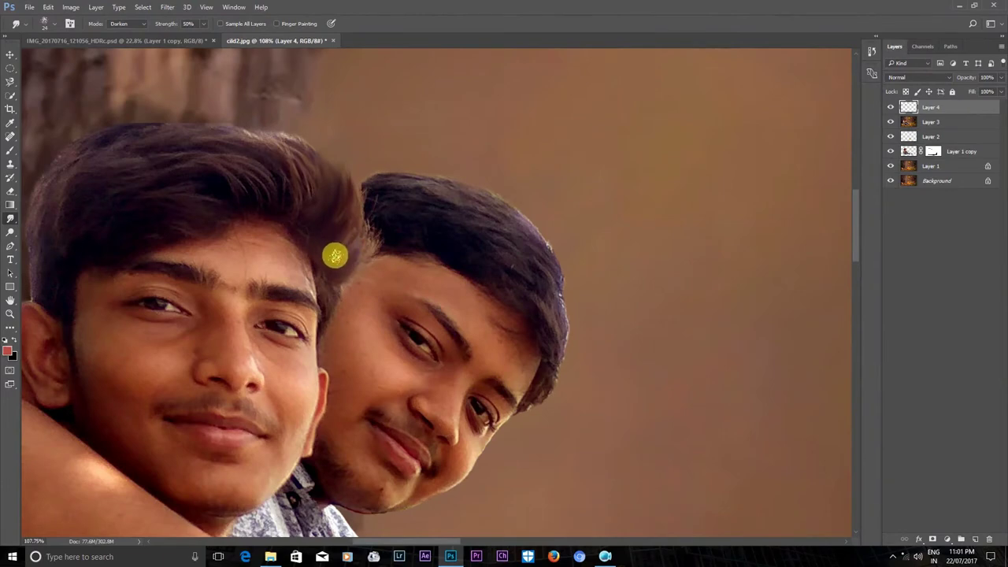
pyautogui.scroll(-3, 339, 257)
pyautogui.scroll(-2, 359, 265)
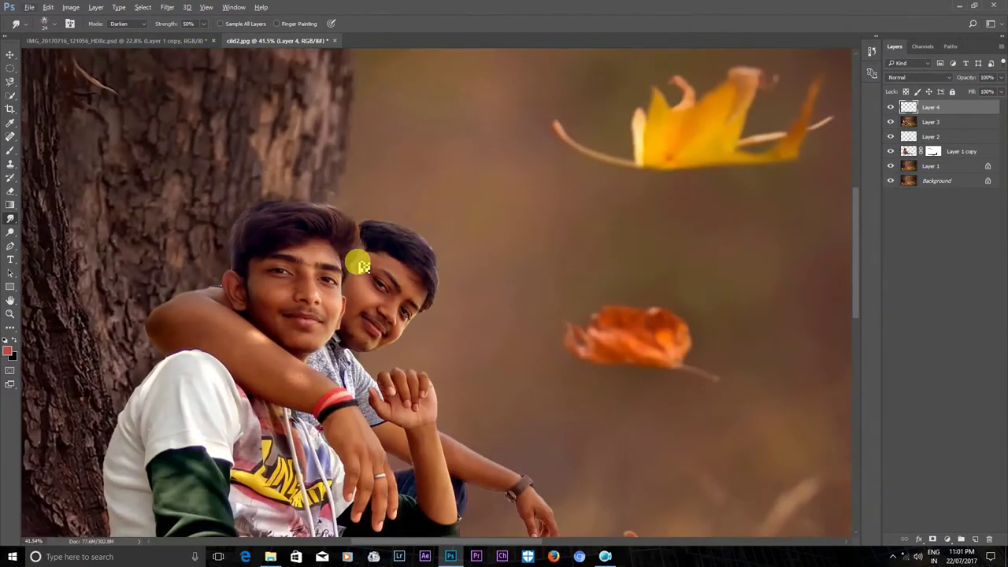
pyautogui.scroll(-1, 355, 260)
pyautogui.scroll(-1, 344, 255)
pyautogui.scroll(2, 344, 259)
pyautogui.scroll(-2, 329, 264)
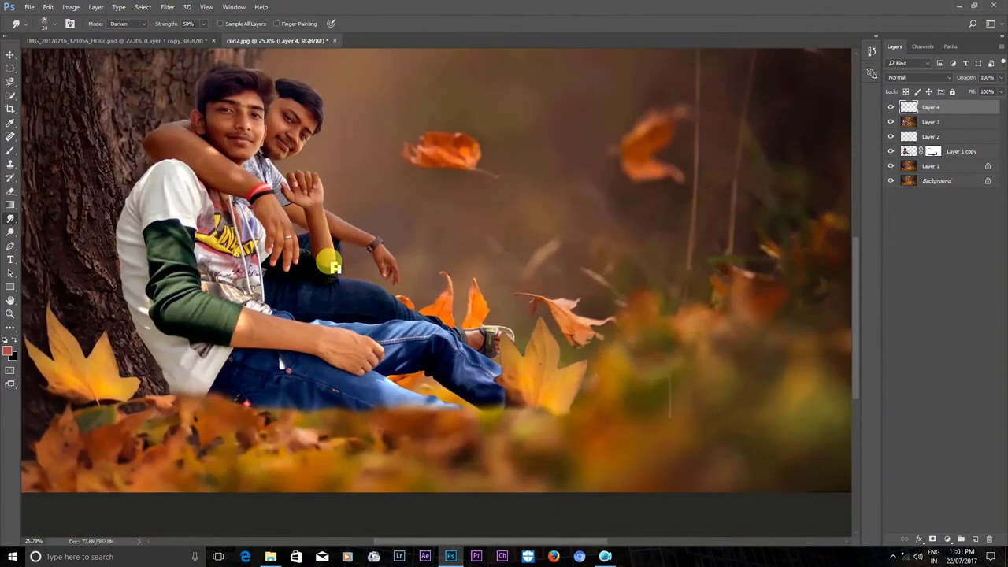
pyautogui.scroll(-1, 329, 263)
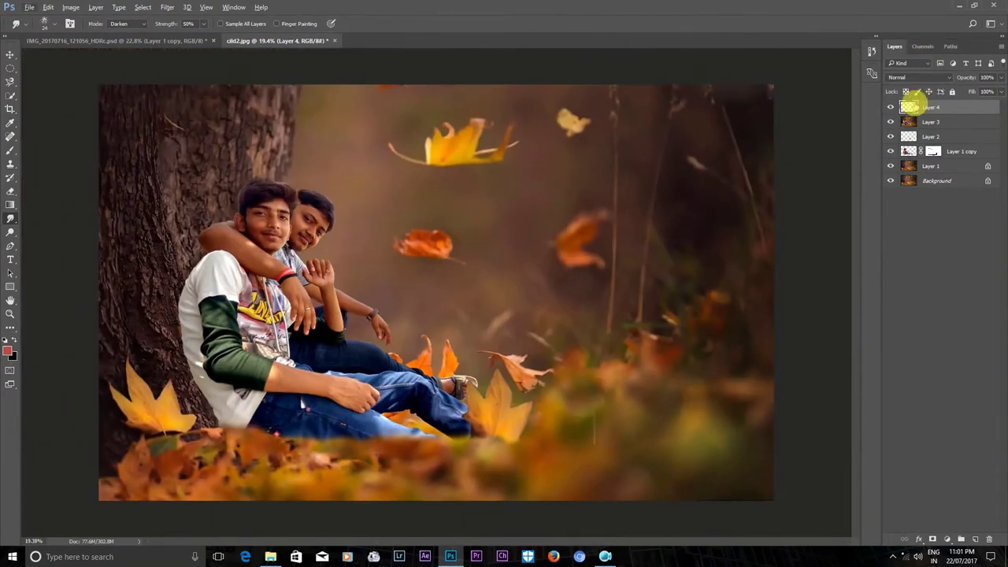
pyautogui.click(932, 121)
pyautogui.keyDown('shift'); pyautogui.click(931, 136); pyautogui.keyUp('shift')
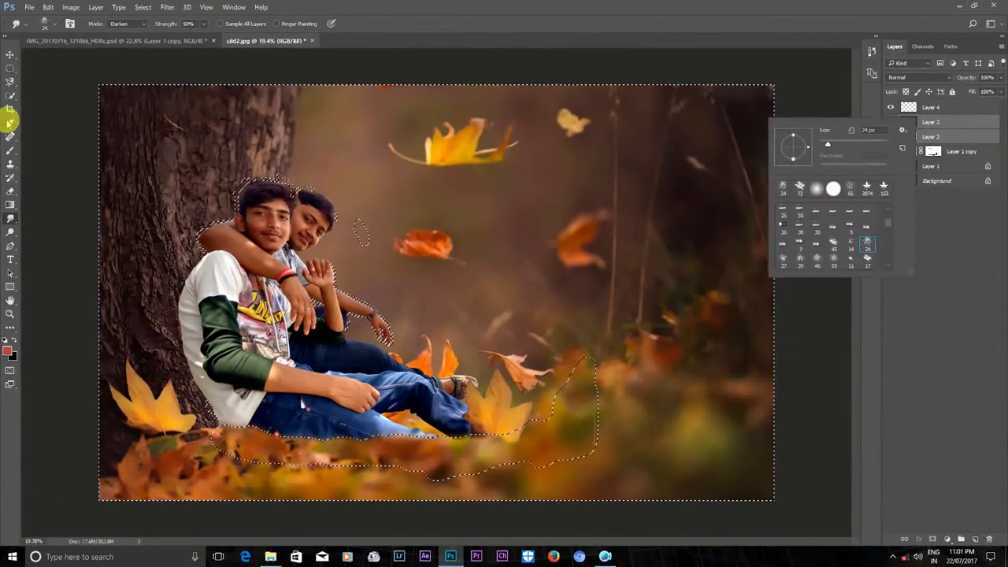
# - Dismiss the error message, return to Quick Selection, and deselect the canvas
pyautogui.click(494, 210)
pyautogui.click(11, 95)
pyautogui.rightClick(236, 136)
pyautogui.click(260, 150)
# - Select Layers 4, 3, 2 and Layer 1 copy and group them into Group 1
pyautogui.keyDown('shift'); pyautogui.click(930, 113); pyautogui.keyUp('shift')
pyautogui.keyDown('ctrl'); pyautogui.click(931, 123); pyautogui.keyUp('ctrl')
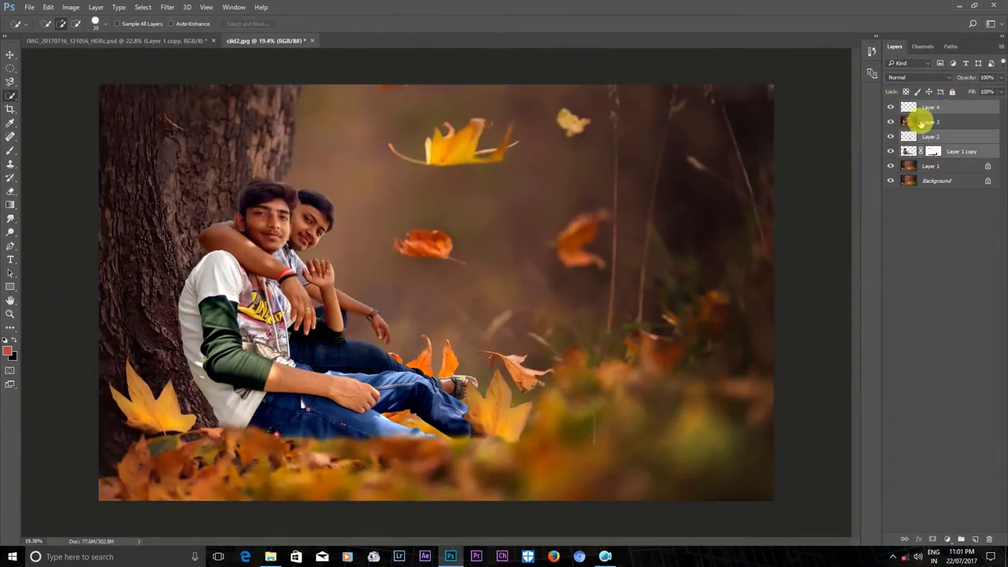
pyautogui.hotkey('alt', 'Tab')
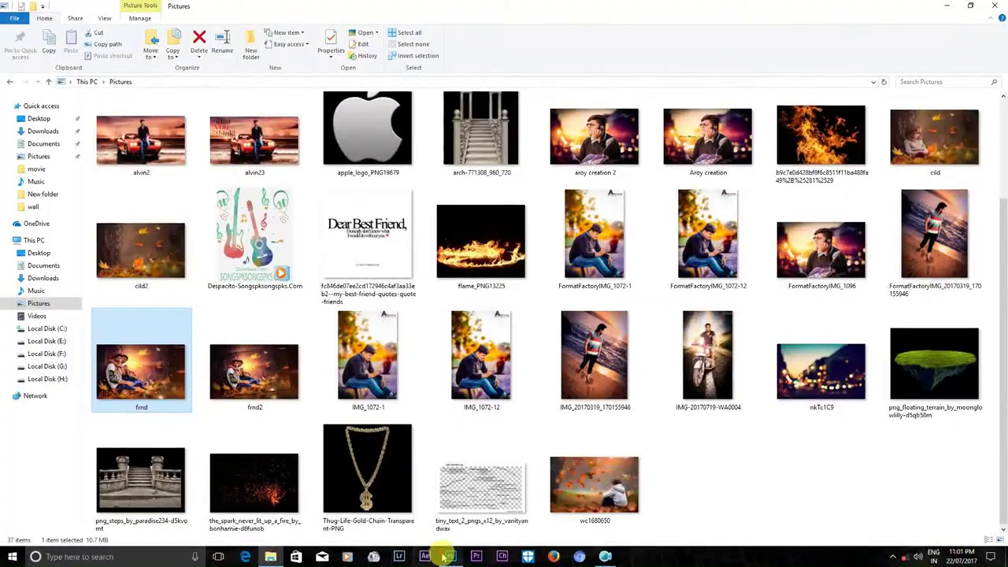
pyautogui.click(446, 557)
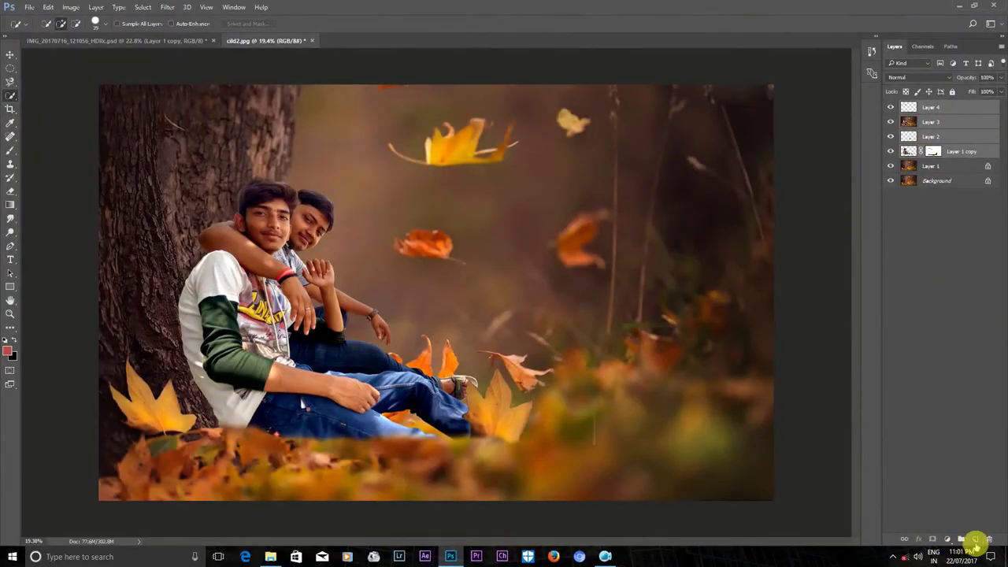
pyautogui.click(962, 542)
# - Stamp all visible layers into a new merged Layer 5 on top
pyautogui.scroll(-2, 571, 275)
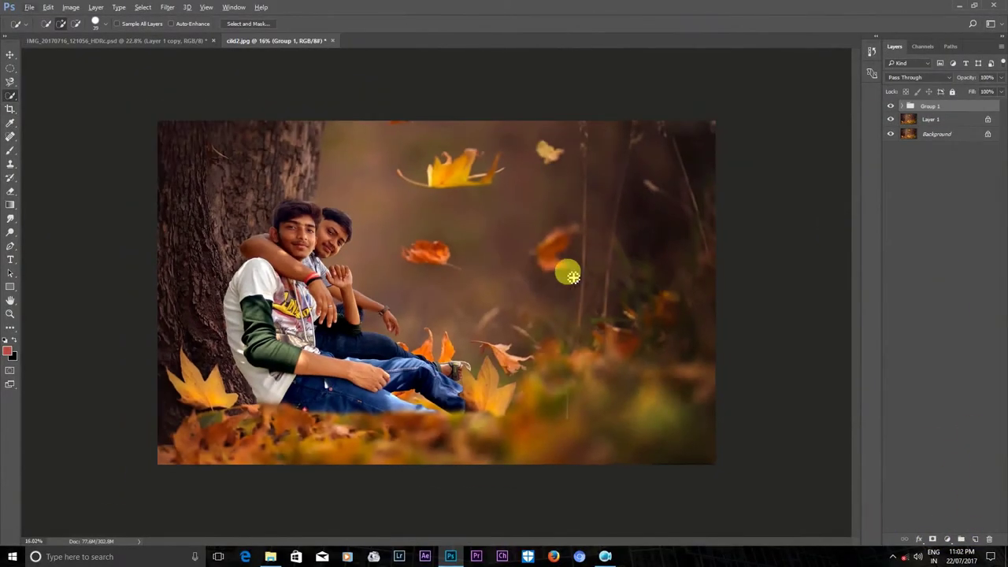
pyautogui.scroll(2, 559, 207)
pyautogui.hotkey('ctrl', 'shift', 'alt', 'e')
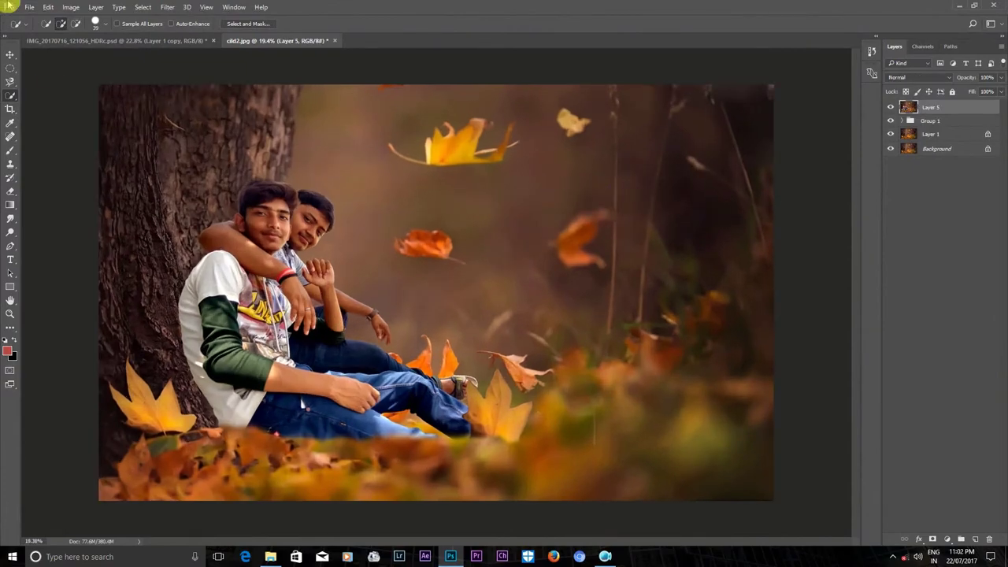
# - In Camera Raw Filter, set Temperature +2, Tint +28, Contrast +14, Shadows +27, and more Clarity
pyautogui.click(167, 7)
pyautogui.click(189, 68)
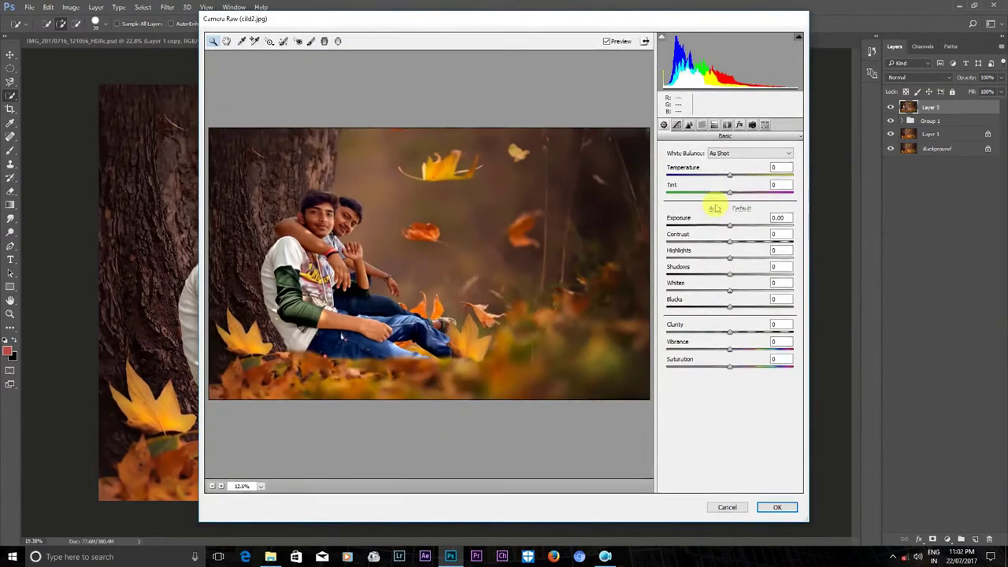
pyautogui.moveTo(729, 175); pyautogui.dragTo(743, 192)
pyautogui.moveTo(729, 240)
pyautogui.mouseDown()
pyautogui.moveTo(740, 242)
pyautogui.moveTo(746, 274)
pyautogui.moveTo(726, 306)
pyautogui.moveTo(745, 332)
pyautogui.mouseUp()
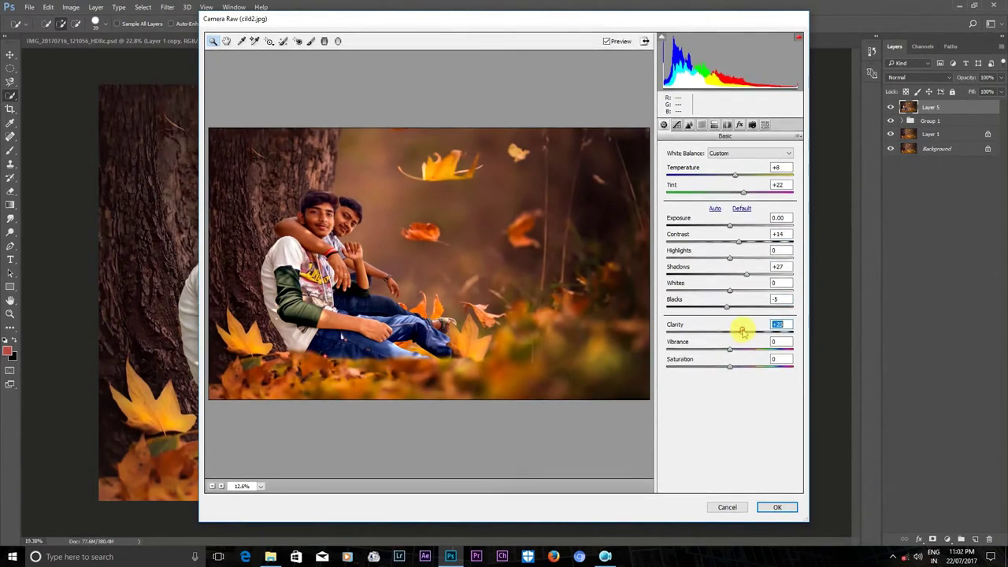
pyautogui.click(736, 174)
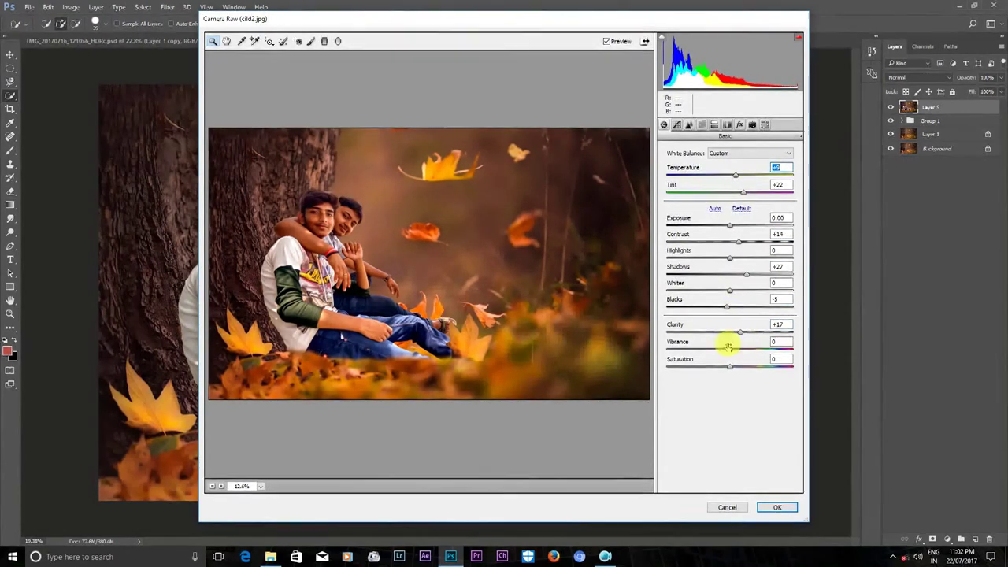
pyautogui.moveTo(735, 175); pyautogui.dragTo(747, 192)
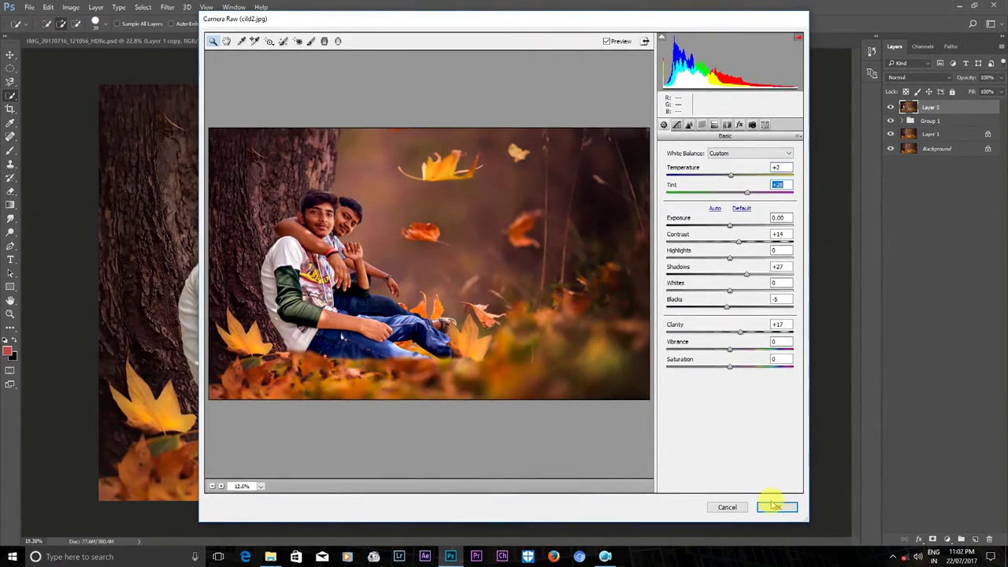
pyautogui.moveTo(741, 332); pyautogui.dragTo(756, 330)
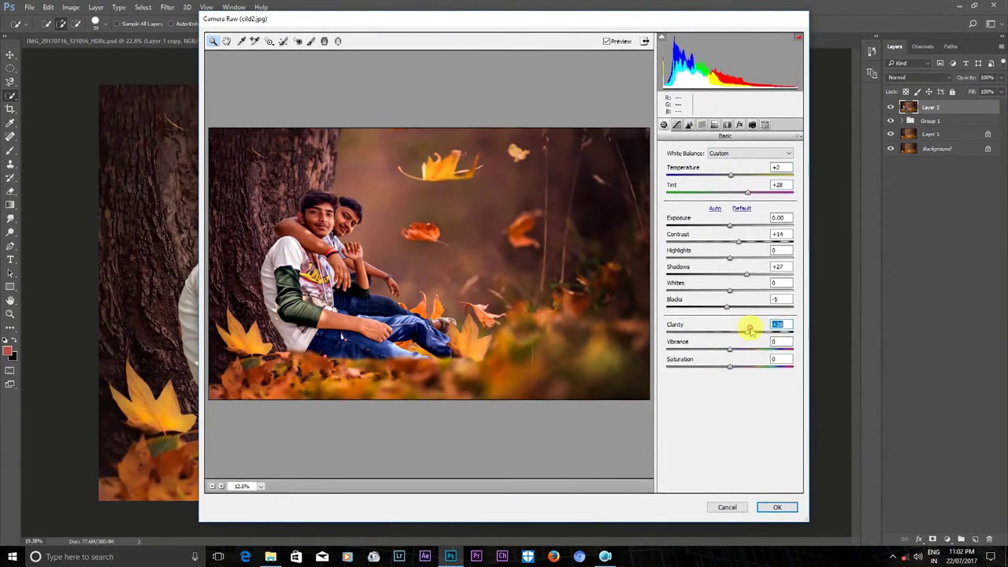
# - Set Luminance noise reduction to 15 and apply the Camera Raw Filter
pyautogui.click(676, 124)
pyautogui.moveTo(676, 252); pyautogui.dragTo(692, 256)
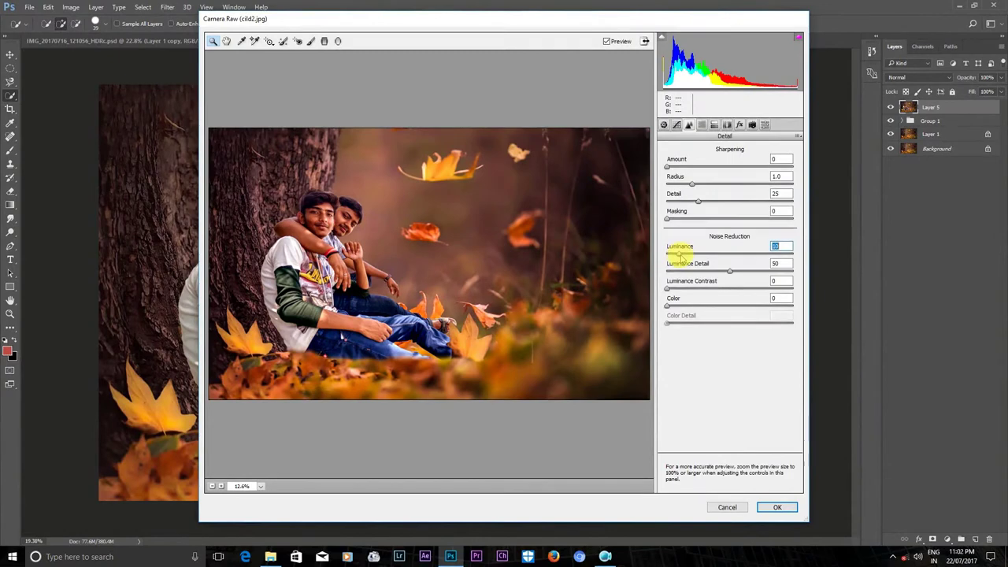
pyautogui.click(776, 507)
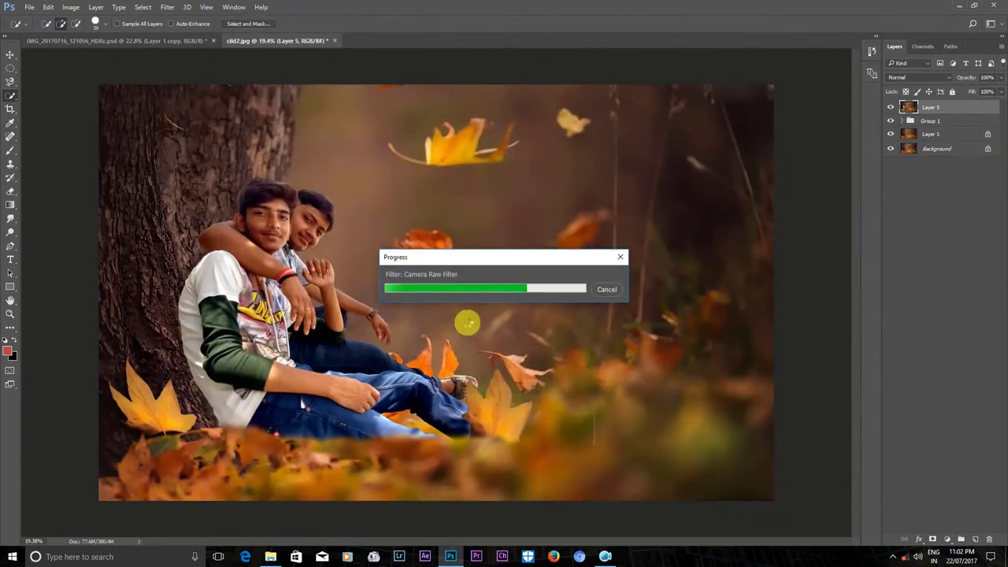
pyautogui.scroll(-2, 467, 323)
# - Apply Color Balance to the shadows, shifting toward blue and away from yellow
pyautogui.hotkey('ctrl', 'b')
pyautogui.click(589, 223)
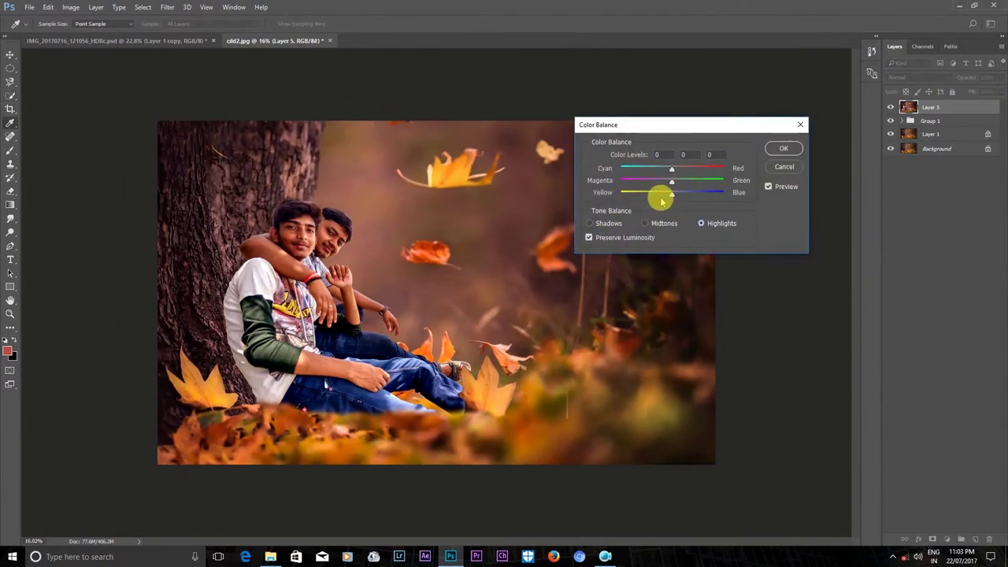
pyautogui.moveTo(661, 199); pyautogui.dragTo(665, 194)
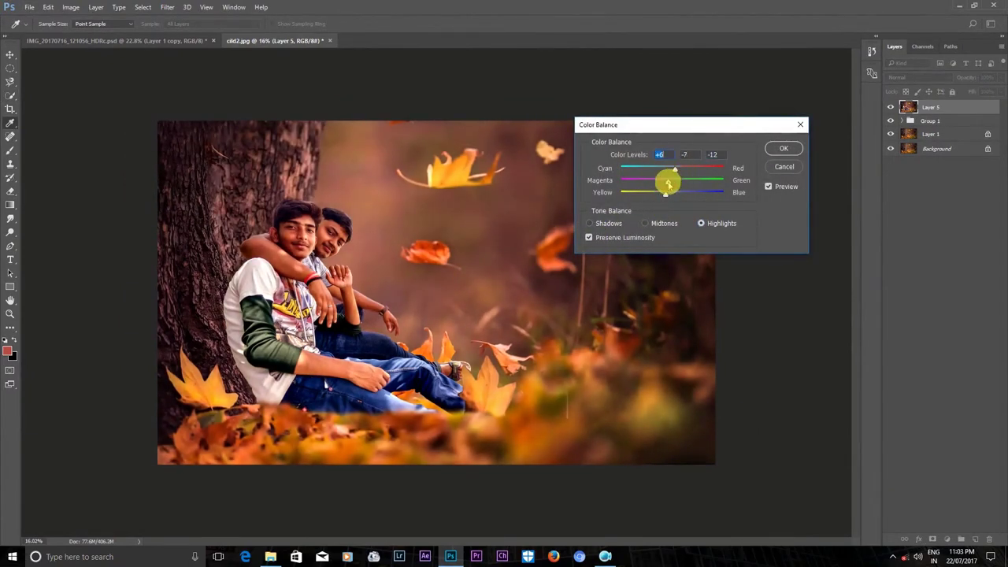
pyautogui.click(783, 149)
# - Load the boys' outline from Layer 1 copy's mask and copy it from Layer 5 to Layer 6
pyautogui.press('w')
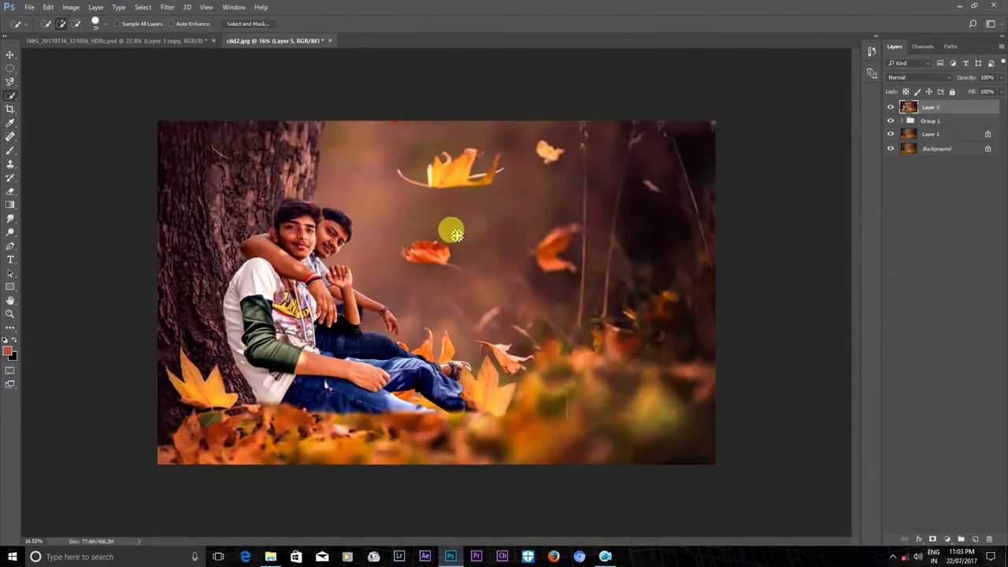
pyautogui.scroll(1, 457, 224)
pyautogui.click(909, 120)
pyautogui.click(903, 121)
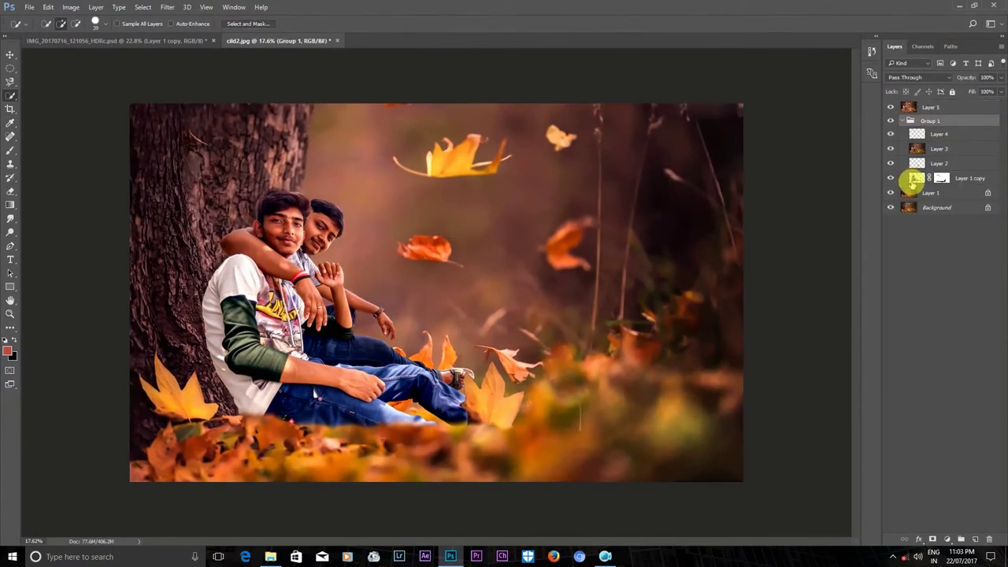
pyautogui.click(915, 179)
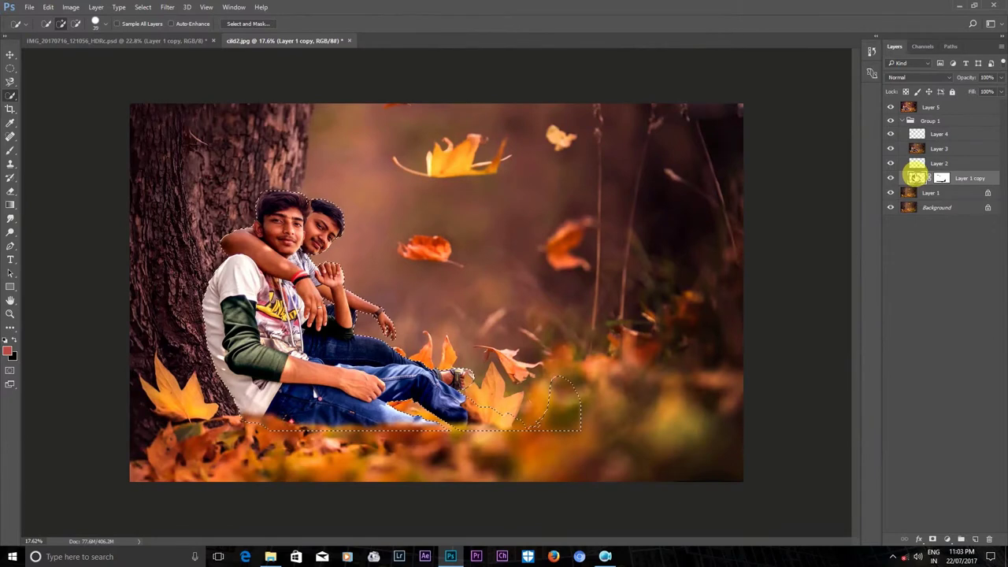
pyautogui.click(914, 108)
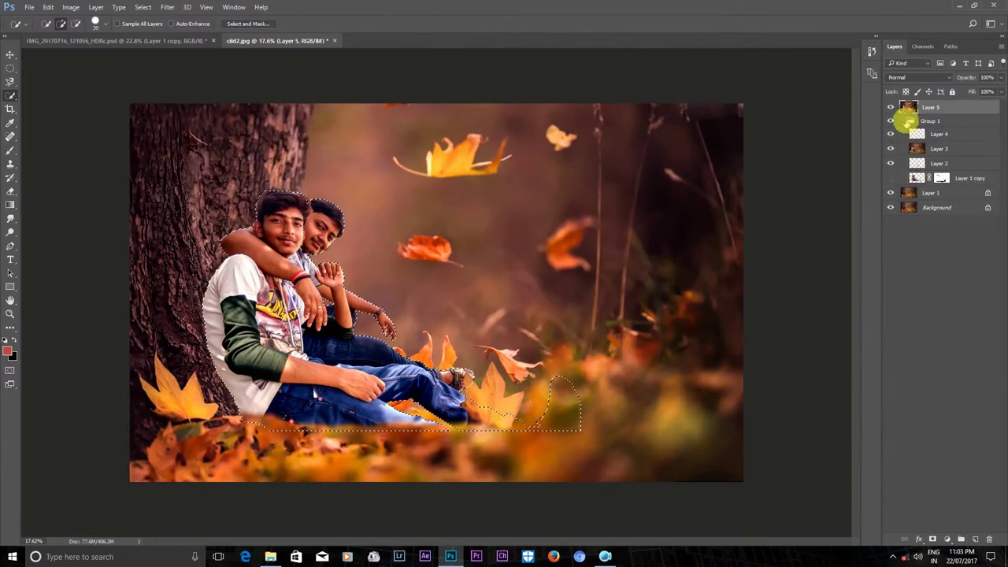
pyautogui.click(902, 120)
pyautogui.hotkey('ctrl', 'j')
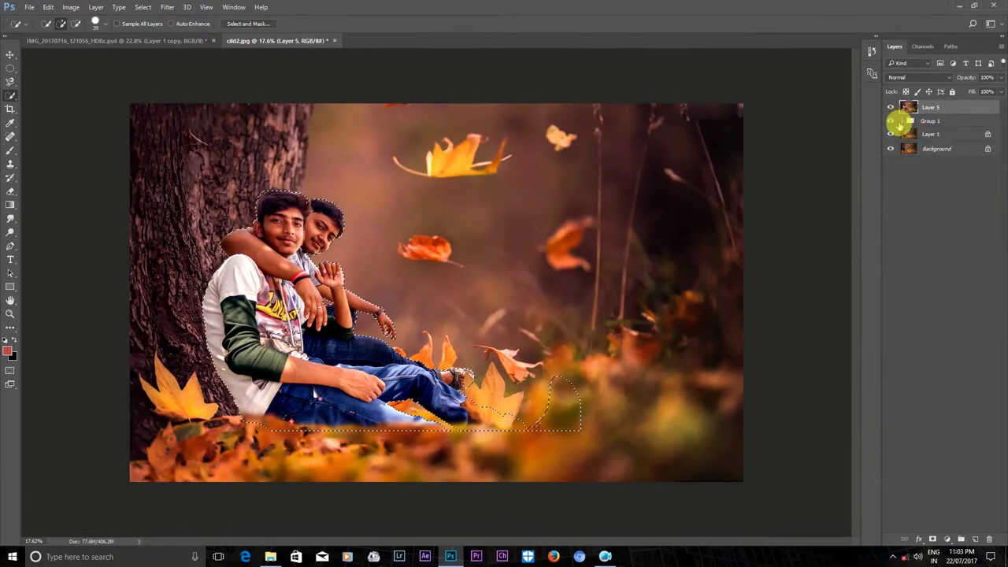
# - Glance at the Pictures folder, then return to the cild2.jpg document
pyautogui.scroll(-2, 407, 272)
pyautogui.scroll(2, 396, 272)
pyautogui.scroll(-2, 575, 279)
pyautogui.click(270, 557)
pyautogui.scroll(-2, 214, 370)
pyautogui.scroll(2, 213, 371)
pyautogui.scroll(-2, 213, 370)
pyautogui.click(451, 557)
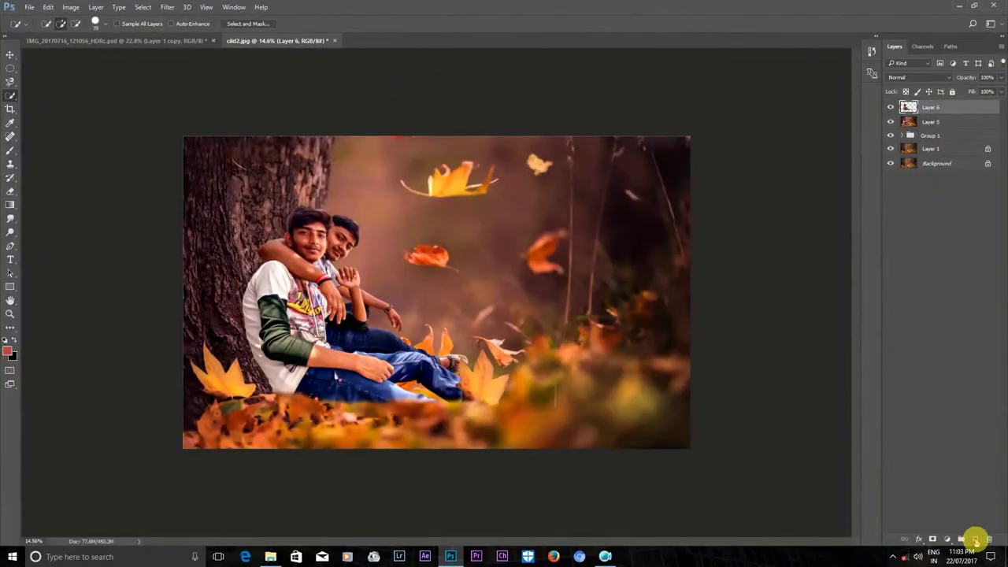
# - Add a new top layer and set the foreground colour to orange
pyautogui.click(975, 541)
pyautogui.rightClick(392, 342)
pyautogui.click(46, 250)
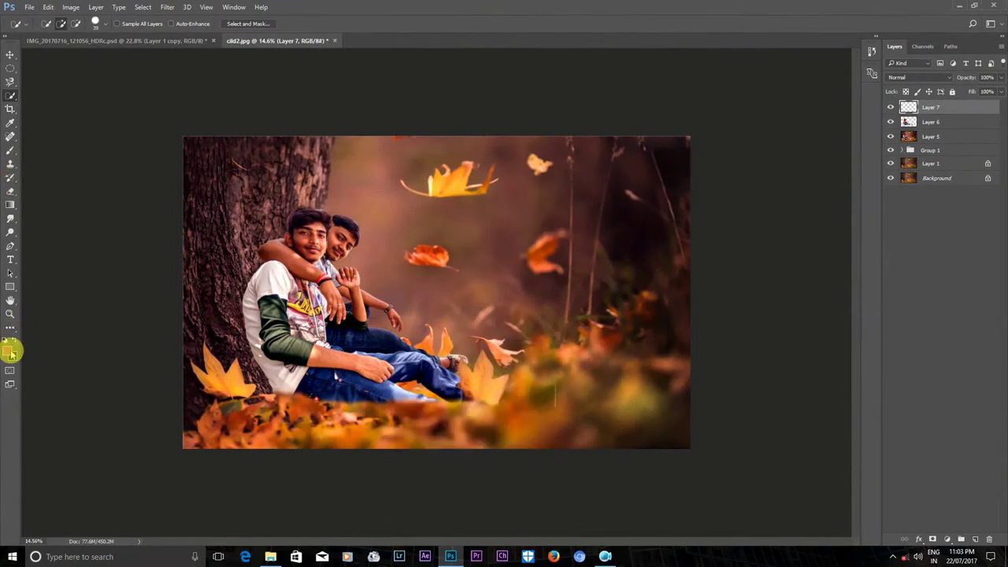
pyautogui.click(8, 350)
pyautogui.moveTo(699, 303); pyautogui.dragTo(706, 300)
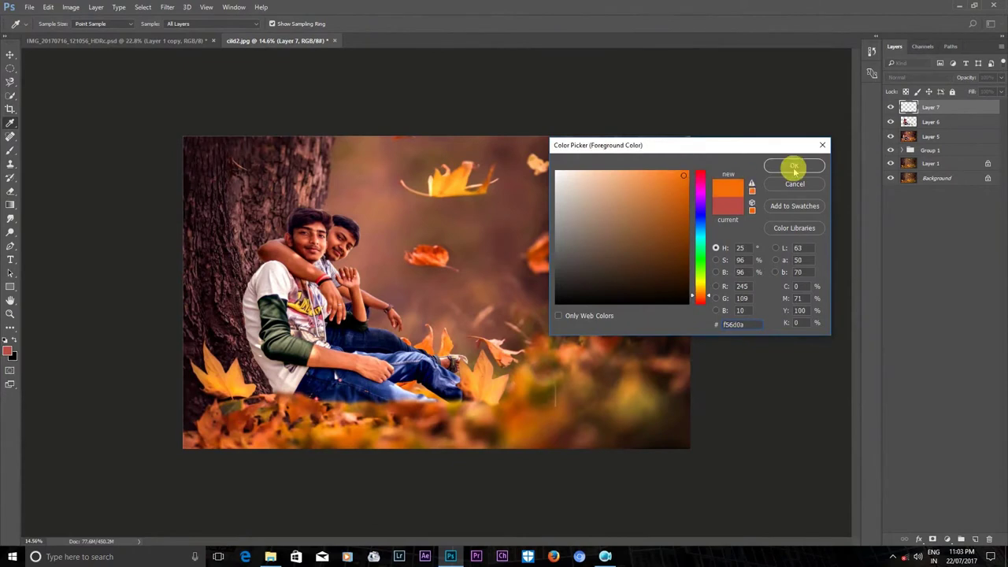
pyautogui.click(794, 165)
# - Paint a large soft orange glow mid-image, then a sampled yellow sun glow over it
pyautogui.press('w')
pyautogui.rightClick(466, 221)
pyautogui.rightClick(378, 300)
pyautogui.click(10, 150)
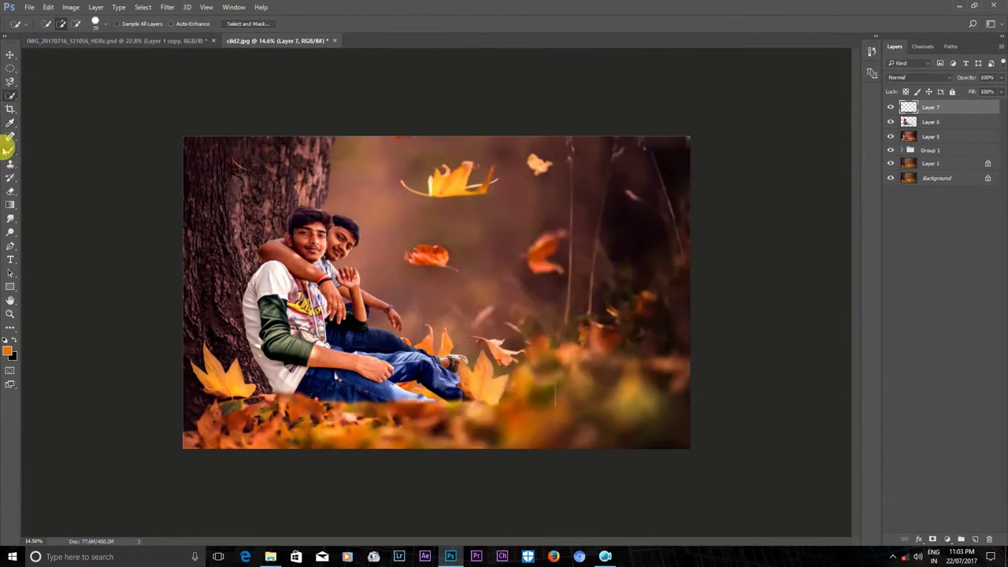
pyautogui.click(11, 150)
pyautogui.rightClick(464, 218)
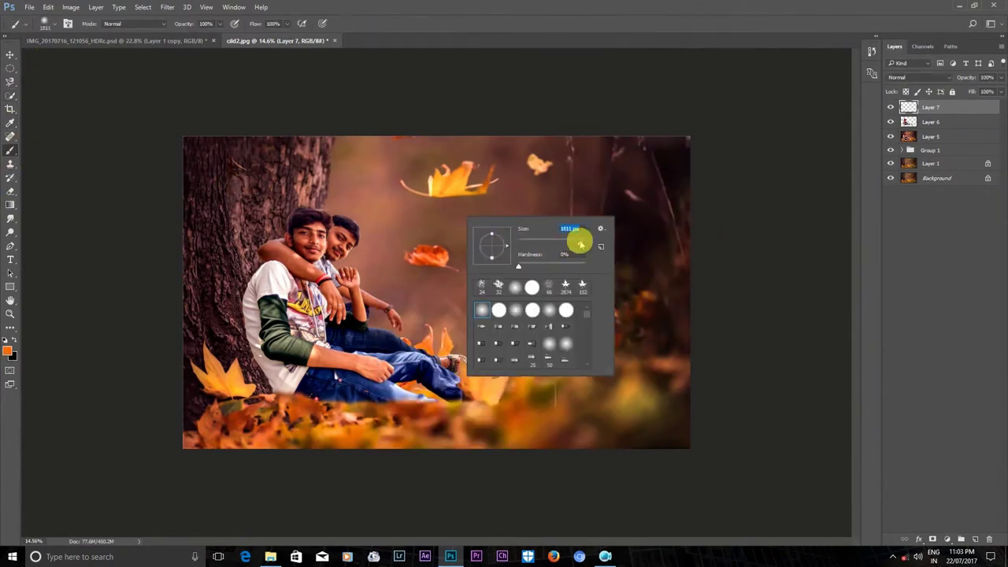
pyautogui.click(423, 264)
pyautogui.click(423, 264)
pyautogui.click(424, 293)
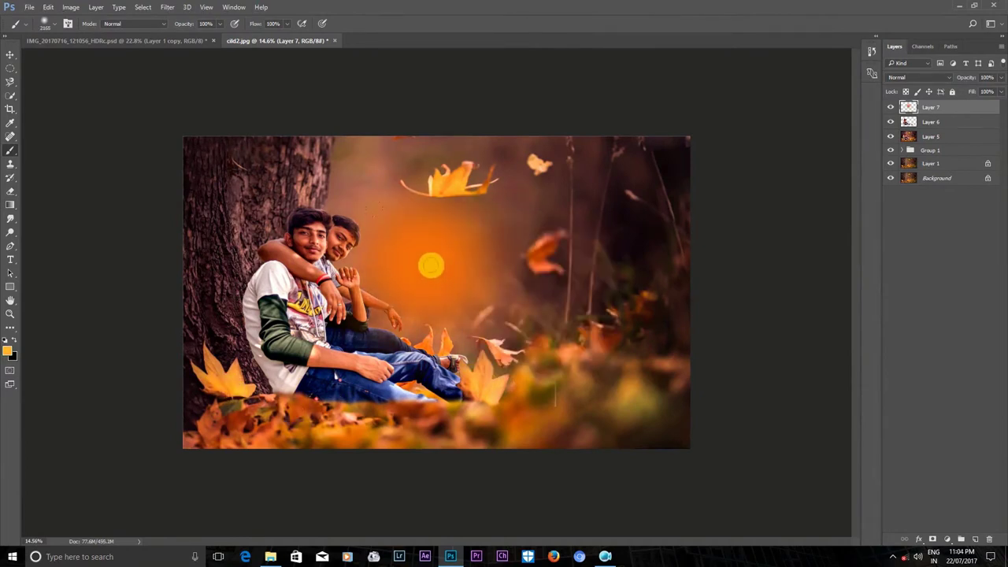
pyautogui.click(890, 143)
# - Move and enlarge the glow with Free Transform to cover the boys, then hide Layer 7
pyautogui.scroll(-3, 903, 82)
pyautogui.scroll(-4, 903, 82)
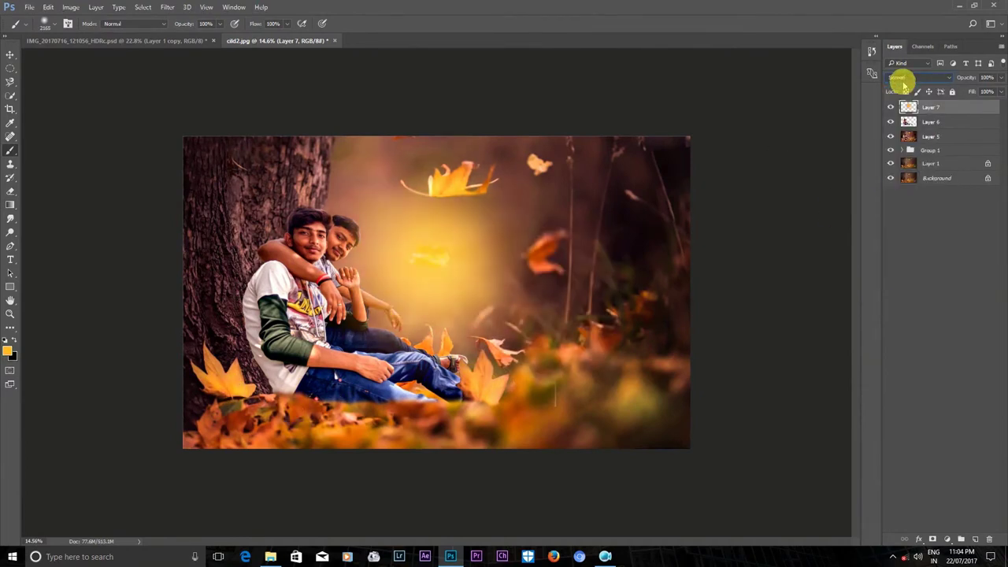
pyautogui.hotkey('ctrl', 't')
pyautogui.moveTo(459, 323); pyautogui.dragTo(393, 270)
pyautogui.moveTo(484, 393)
pyautogui.mouseDown()
pyautogui.moveTo(565, 445)
pyautogui.moveTo(559, 367)
pyautogui.moveTo(516, 399)
pyautogui.mouseUp()
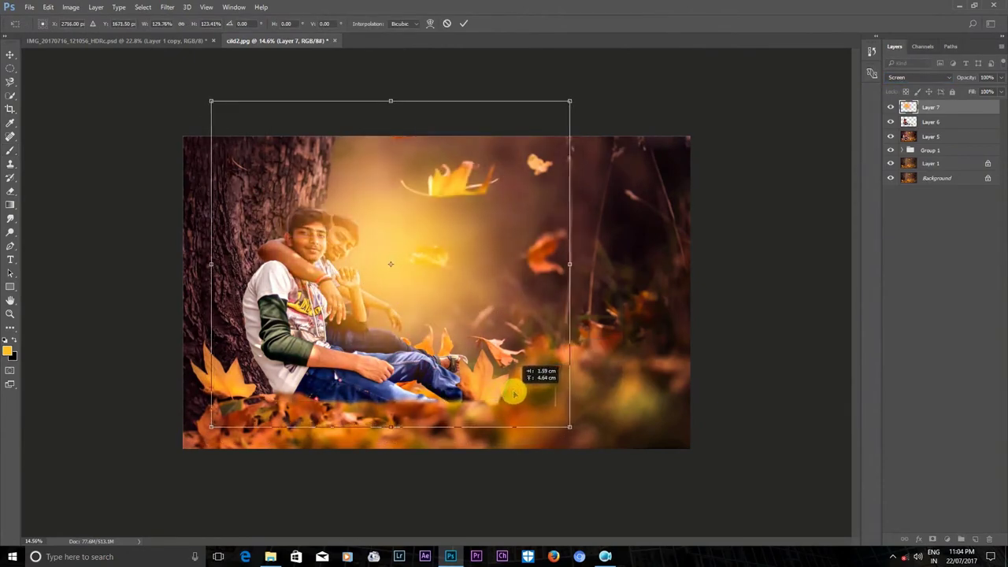
pyautogui.press('b')
pyautogui.press('Return')
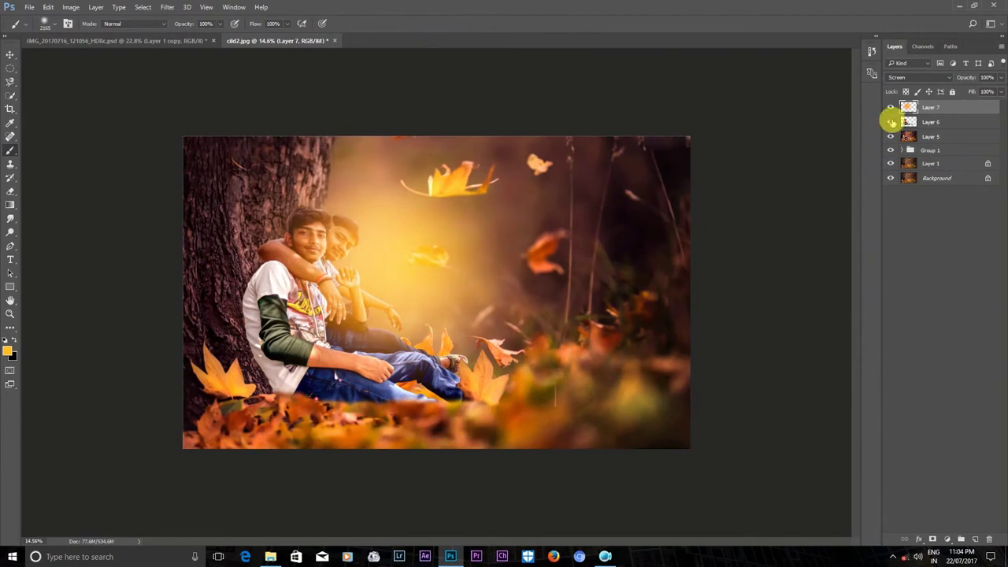
pyautogui.click(891, 108)
pyautogui.doubleClick(908, 124)
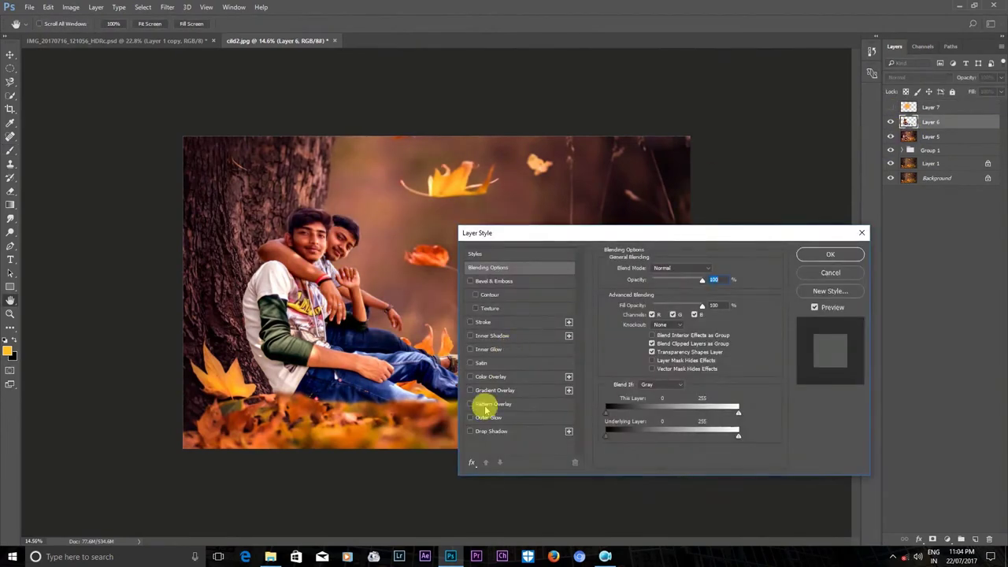
# - Try a drop shadow on Layer 6, then duplicate it as Layer 6 copy
pyautogui.click(470, 432)
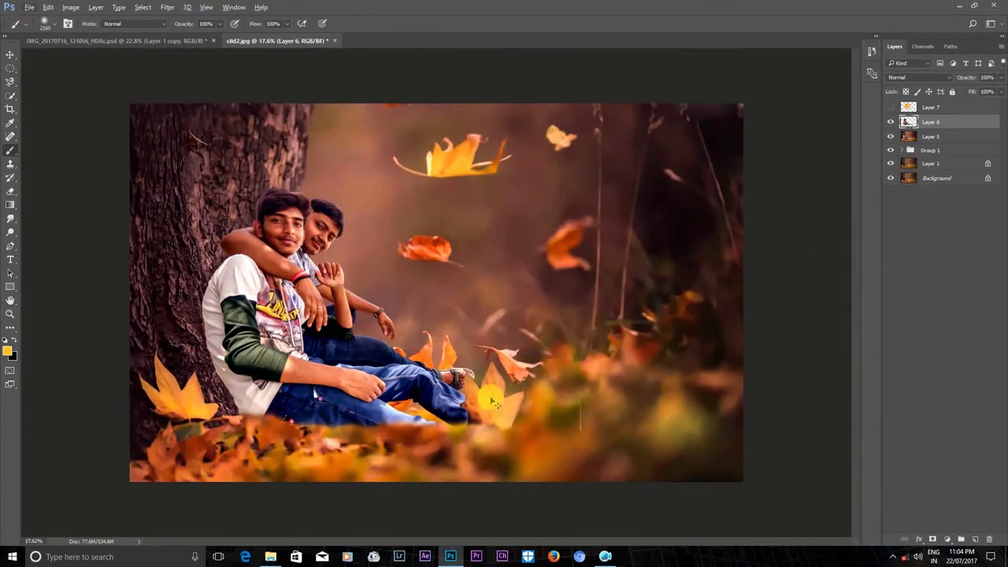
pyautogui.hotkey('ctrl', 'j')
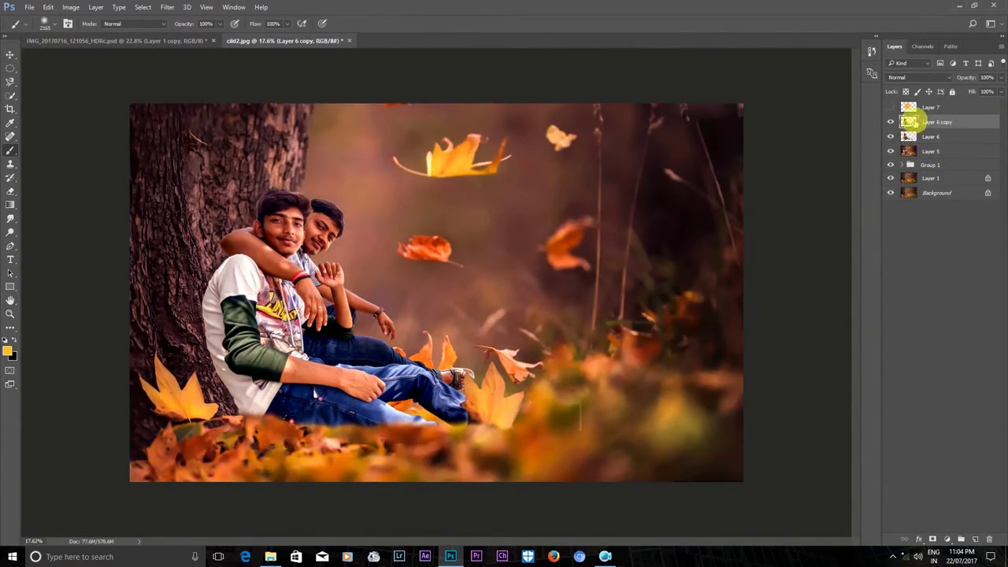
pyautogui.doubleClick(920, 126)
# - Give Layer 6 copy a Drop Shadow: 78% opacity, 36°, distance 104, size 177
pyautogui.click(496, 430)
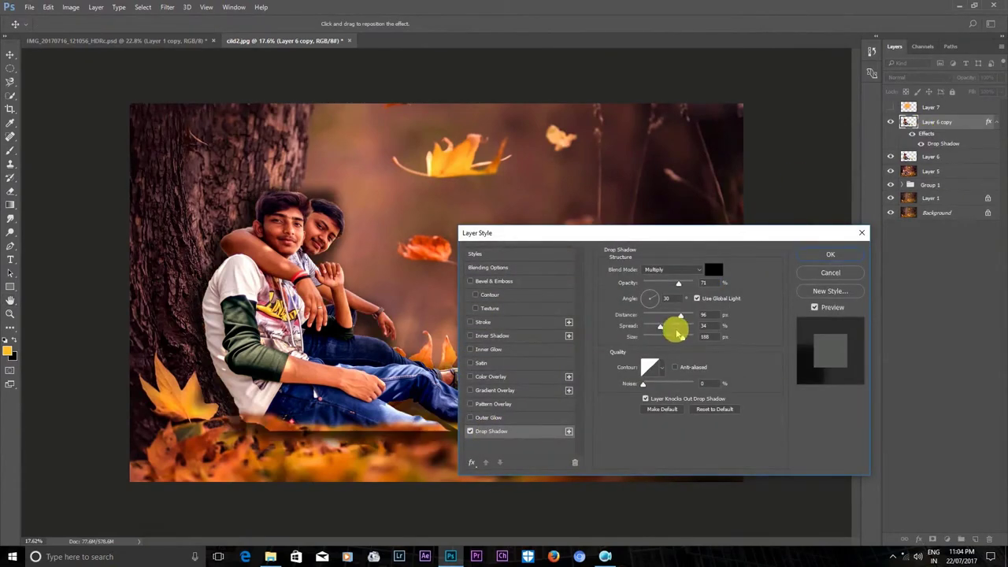
pyautogui.click(652, 293)
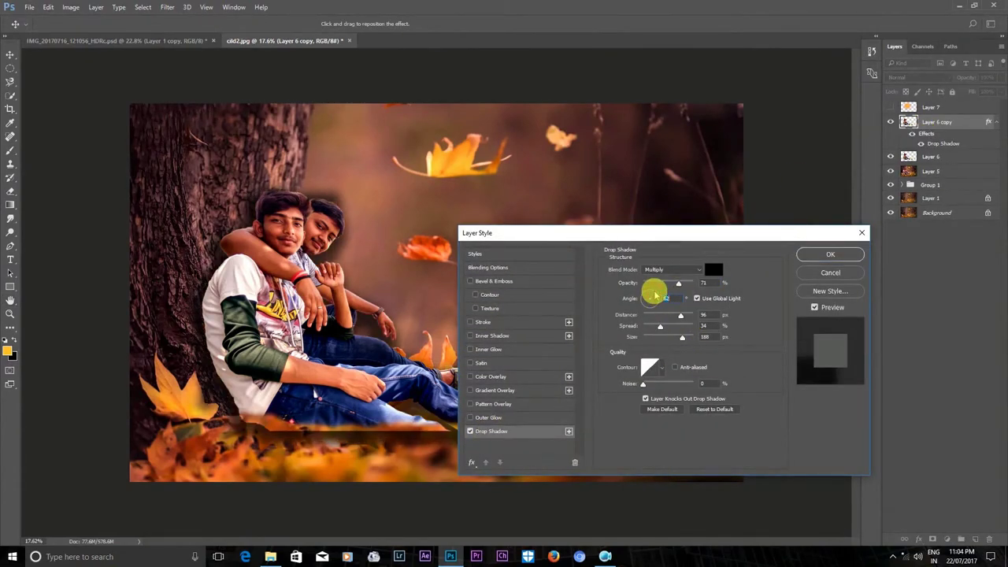
pyautogui.moveTo(657, 293); pyautogui.dragTo(682, 282)
pyautogui.moveTo(659, 326)
pyautogui.mouseDown()
pyautogui.moveTo(680, 337)
pyautogui.moveTo(684, 315)
pyautogui.mouseUp()
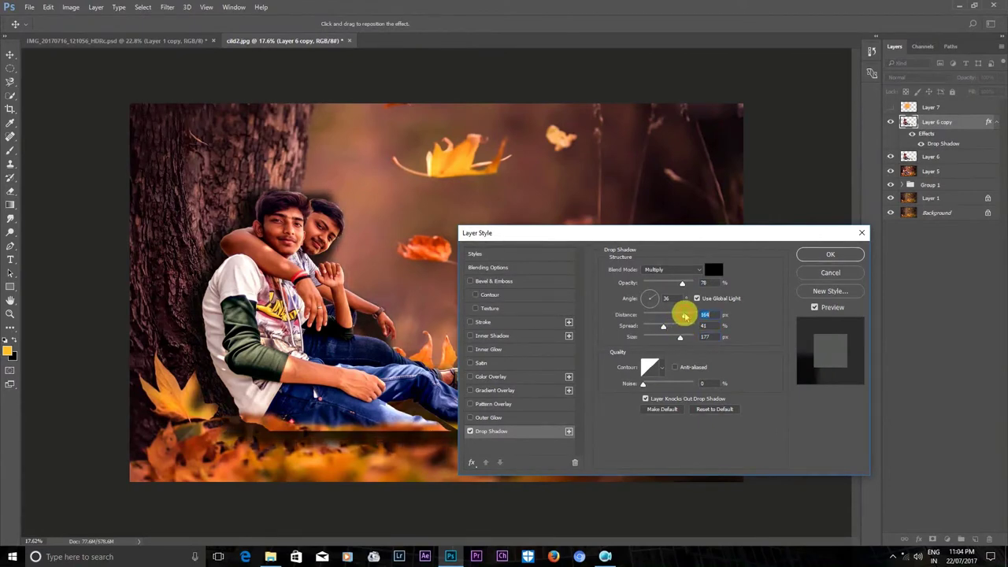
pyautogui.click(830, 254)
pyautogui.hotkey('ctrl', '-')
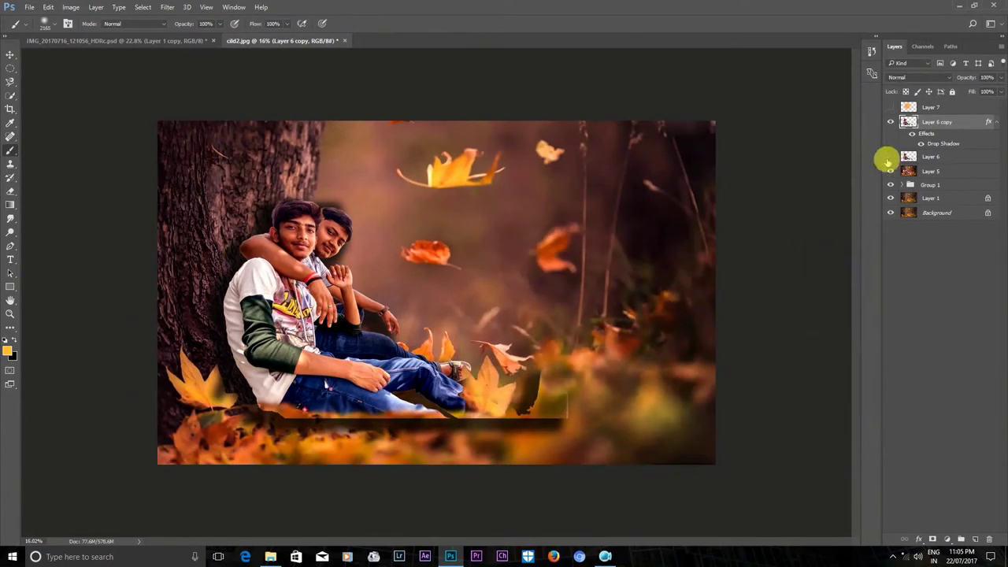
# - Undo the stray yellow paint dab and set up a soft 199 px eraser
pyautogui.scroll(-2, 427, 225)
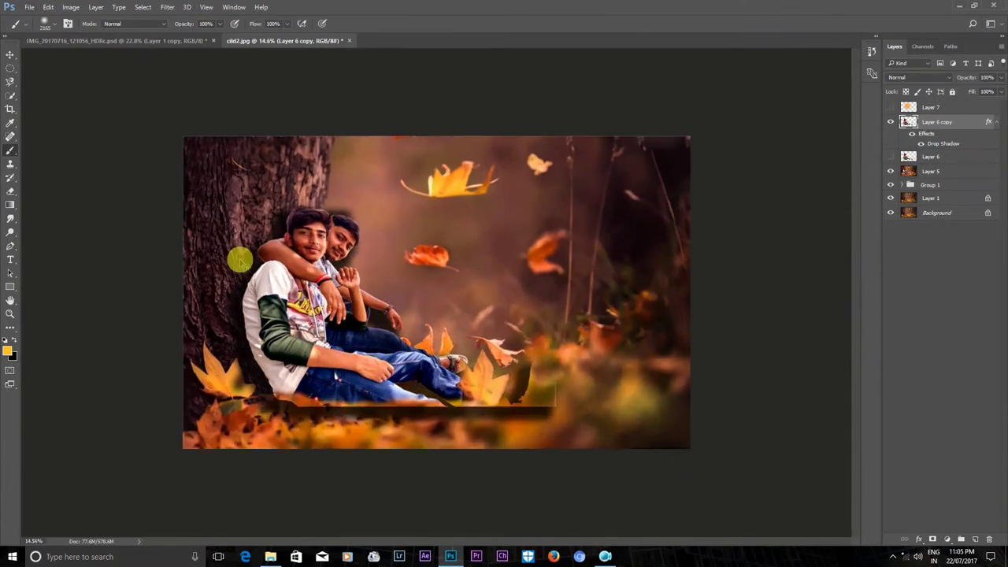
pyautogui.scroll(2, 247, 259)
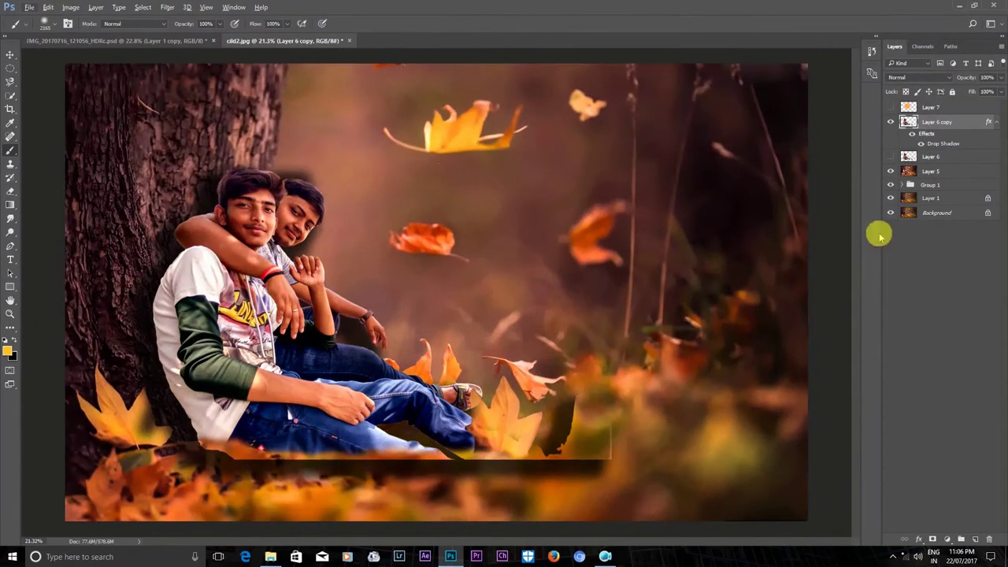
pyautogui.scroll(-1, 348, 252)
pyautogui.click(360, 254)
pyautogui.hotkey('ctrl', 'z')
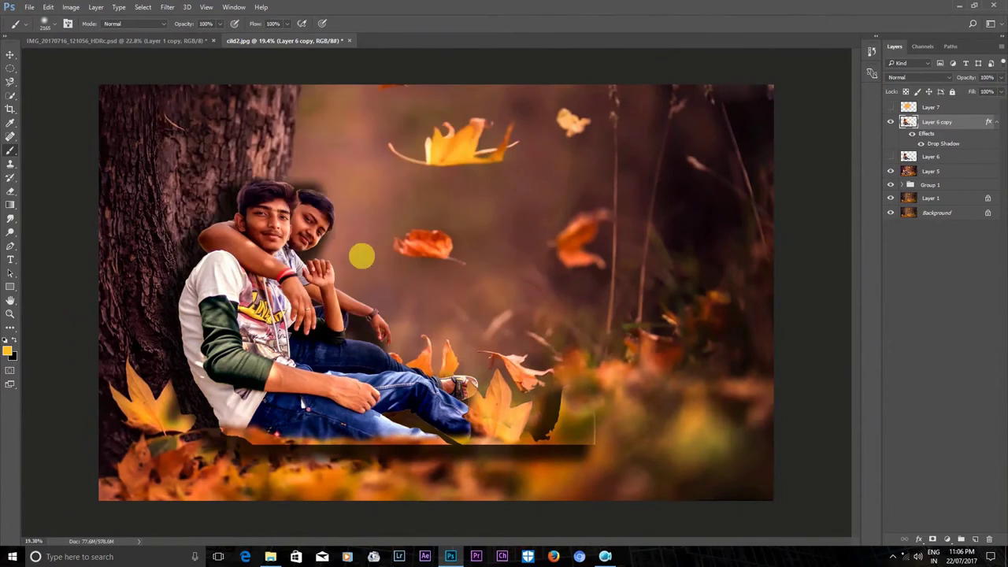
pyautogui.click(10, 191)
pyautogui.rightClick(378, 250)
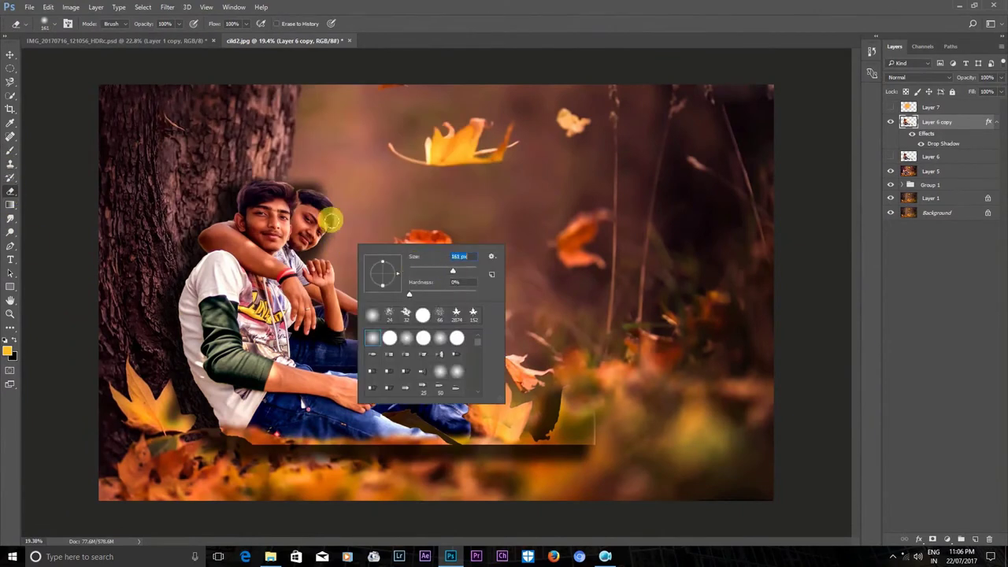
pyautogui.rightClick(354, 240)
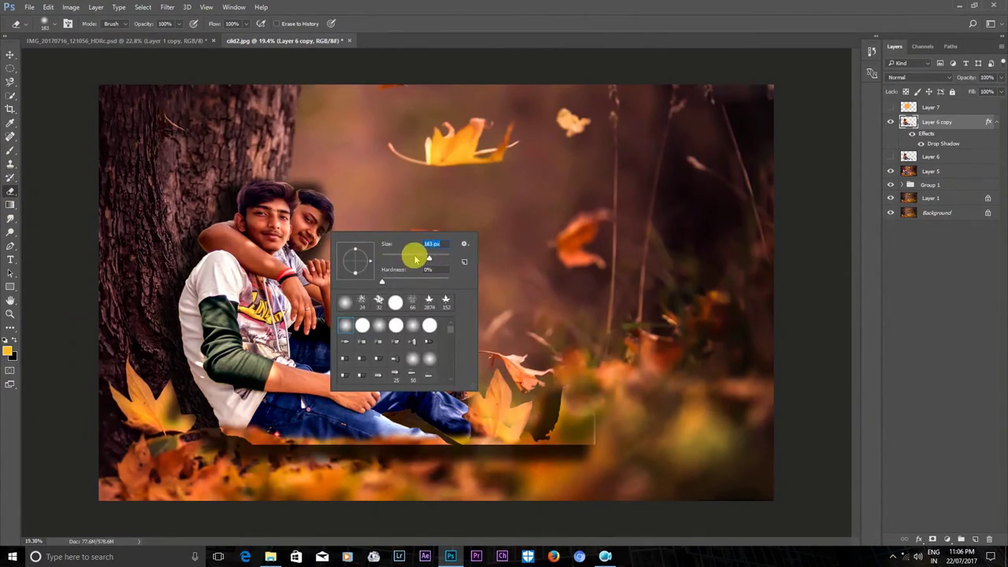
pyautogui.click(312, 218)
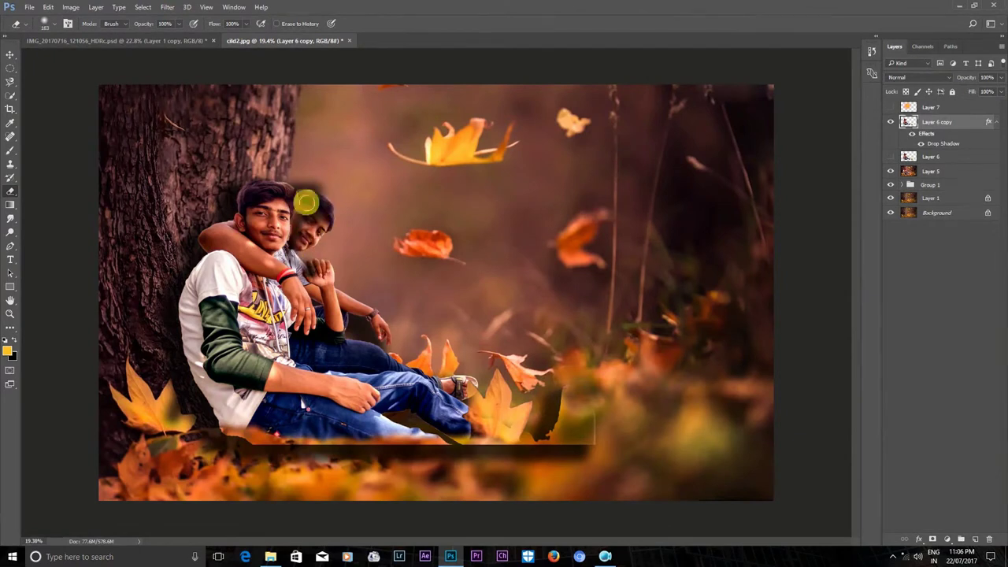
pyautogui.rightClick(306, 289)
pyautogui.moveTo(403, 313); pyautogui.dragTo(408, 313)
pyautogui.click(338, 235)
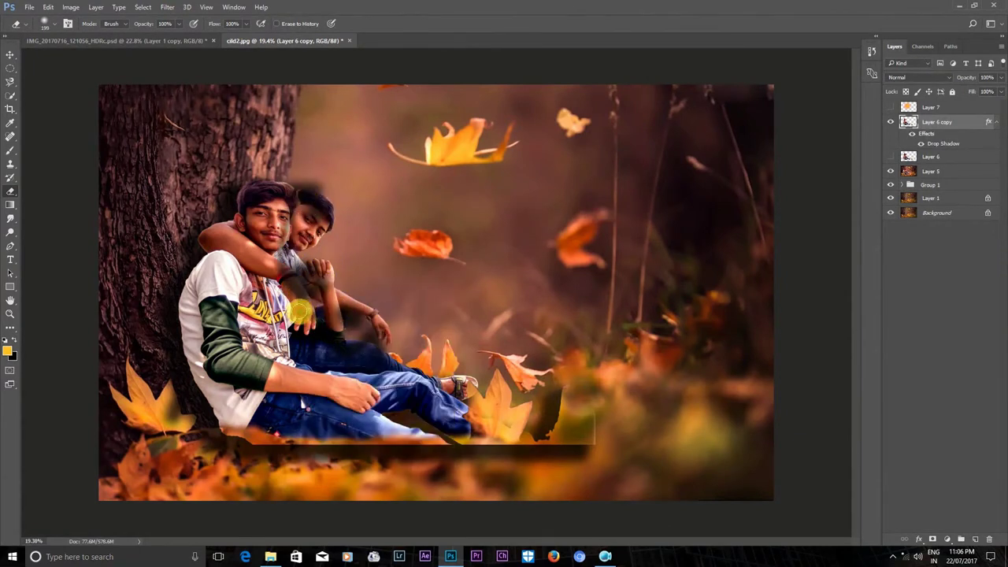
# - Erase the hard shadow over the lap, knees and feet, enlarging the eraser to 338 px
pyautogui.click(283, 340)
pyautogui.moveTo(283, 340)
pyautogui.mouseDown()
pyautogui.moveTo(385, 363)
pyautogui.moveTo(285, 345)
pyautogui.moveTo(280, 294)
pyautogui.moveTo(388, 358)
pyautogui.moveTo(445, 431)
pyautogui.moveTo(405, 468)
pyautogui.moveTo(367, 479)
pyautogui.moveTo(359, 423)
pyautogui.moveTo(243, 465)
pyautogui.moveTo(216, 444)
pyautogui.moveTo(371, 354)
pyautogui.moveTo(291, 431)
pyautogui.moveTo(265, 434)
pyautogui.moveTo(367, 429)
pyautogui.moveTo(382, 475)
pyautogui.moveTo(464, 434)
pyautogui.mouseUp()
pyautogui.rightClick(567, 383)
pyautogui.moveTo(605, 411); pyautogui.dragTo(623, 411)
pyautogui.moveTo(551, 417)
pyautogui.mouseDown()
pyautogui.moveTo(481, 444)
pyautogui.moveTo(544, 417)
pyautogui.moveTo(412, 405)
pyautogui.moveTo(427, 426)
pyautogui.moveTo(601, 464)
pyautogui.moveTo(588, 385)
pyautogui.moveTo(609, 400)
pyautogui.moveTo(540, 467)
pyautogui.moveTo(444, 446)
pyautogui.mouseUp()
pyautogui.moveTo(297, 460)
pyautogui.mouseDown()
pyautogui.moveTo(241, 366)
pyautogui.moveTo(333, 394)
pyautogui.moveTo(353, 300)
pyautogui.moveTo(306, 293)
pyautogui.moveTo(337, 198)
pyautogui.moveTo(300, 187)
pyautogui.moveTo(251, 296)
pyautogui.moveTo(238, 331)
pyautogui.moveTo(252, 401)
pyautogui.mouseUp()
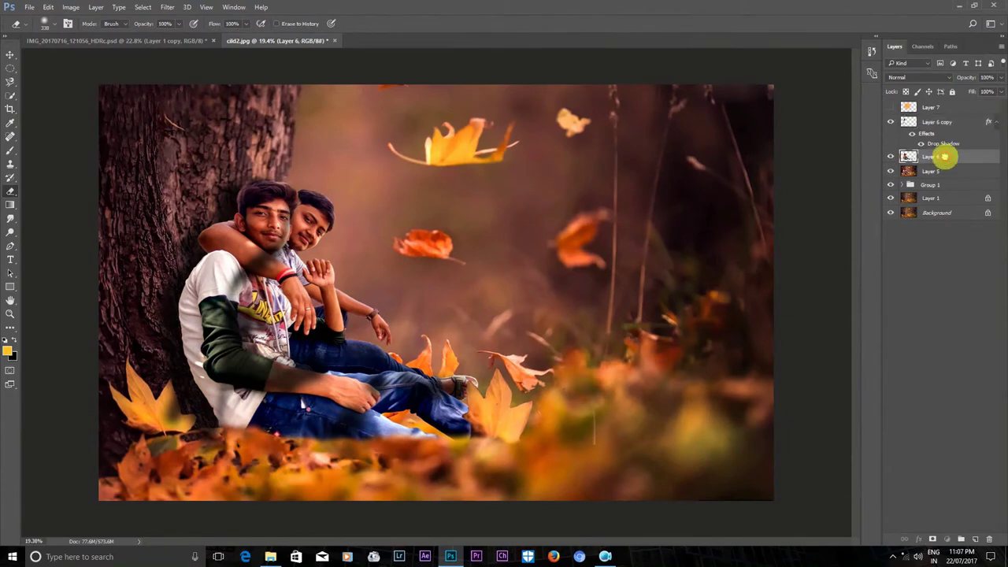
# - Move Layer 6 above Layer 7 so the warm sun glow shows beneath it
pyautogui.moveTo(932, 161); pyautogui.dragTo(944, 118)
pyautogui.hotkey('ctrl', '+')
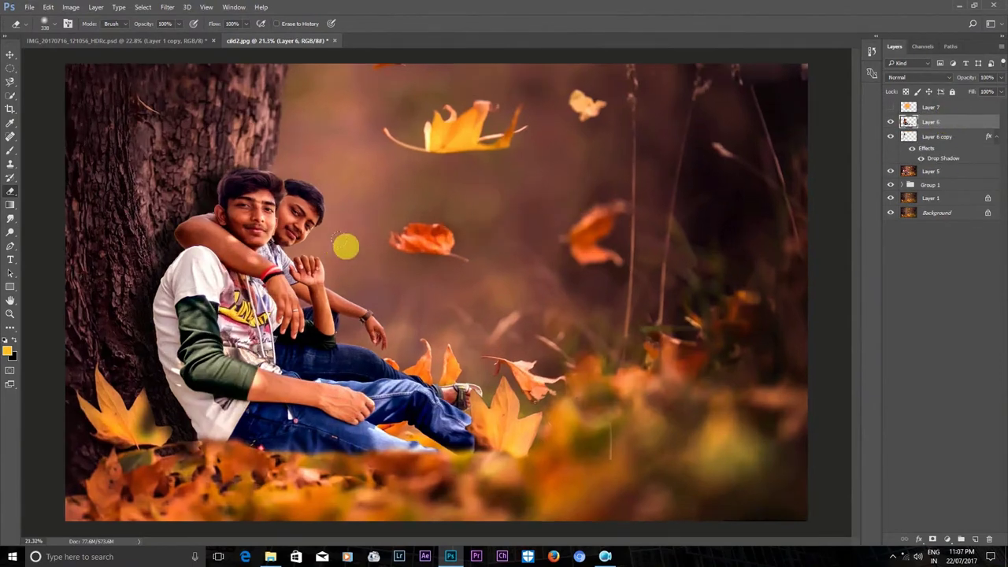
pyautogui.click(892, 106)
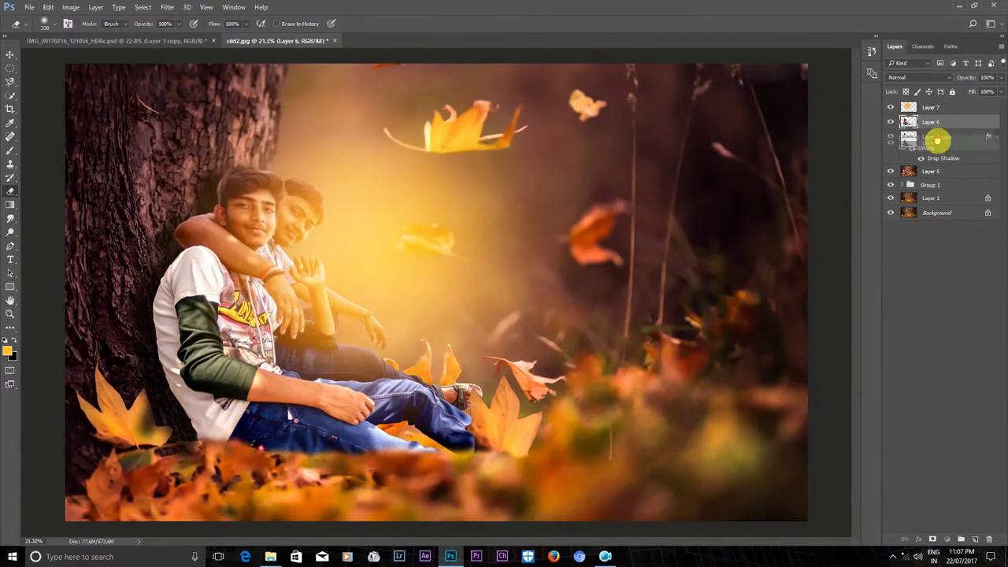
pyautogui.moveTo(934, 118); pyautogui.dragTo(931, 163)
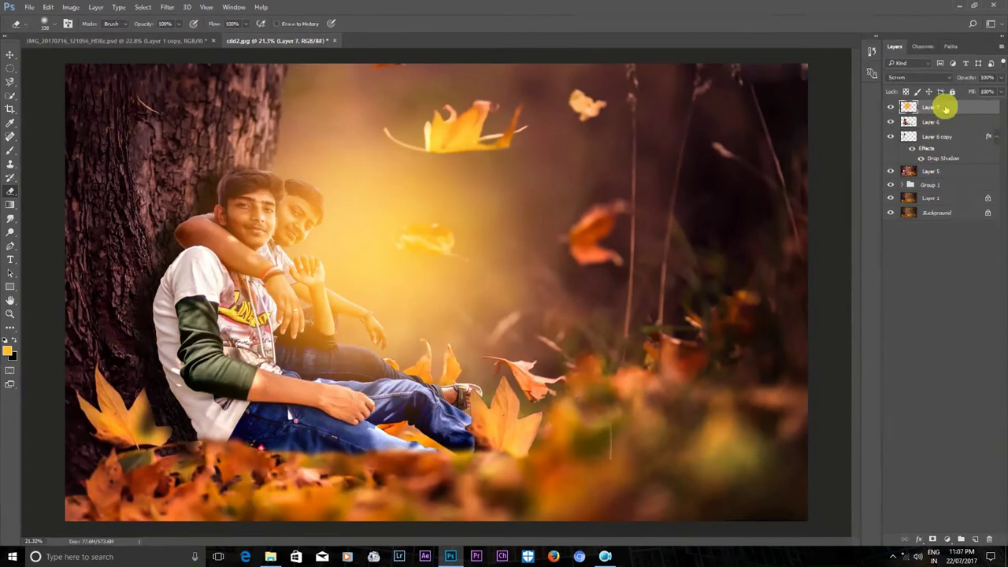
pyautogui.doubleClick(945, 106)
pyautogui.moveTo(966, 123); pyautogui.dragTo(965, 104)
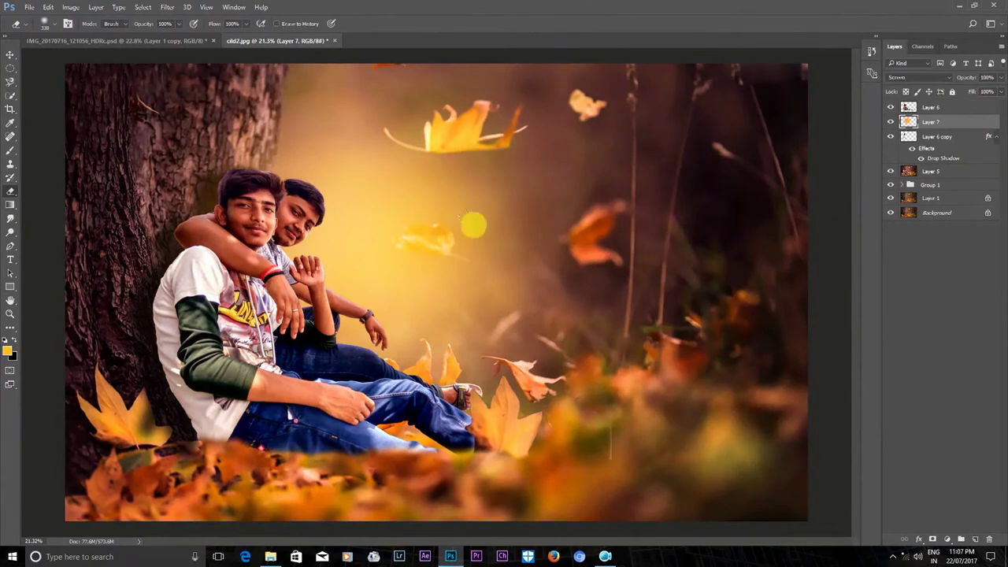
pyautogui.scroll(-1, 432, 227)
pyautogui.scroll(1, 432, 227)
# - Shift Layer 6's midtones toward yellow with Color Balance Yellow/Blue -30
pyautogui.click(933, 106)
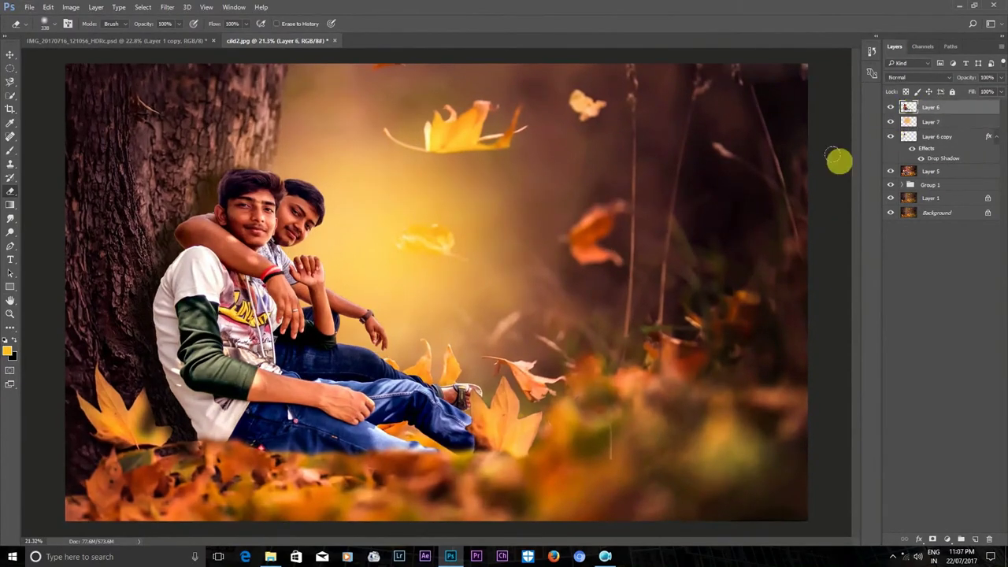
pyautogui.hotkey('ctrl', 'b')
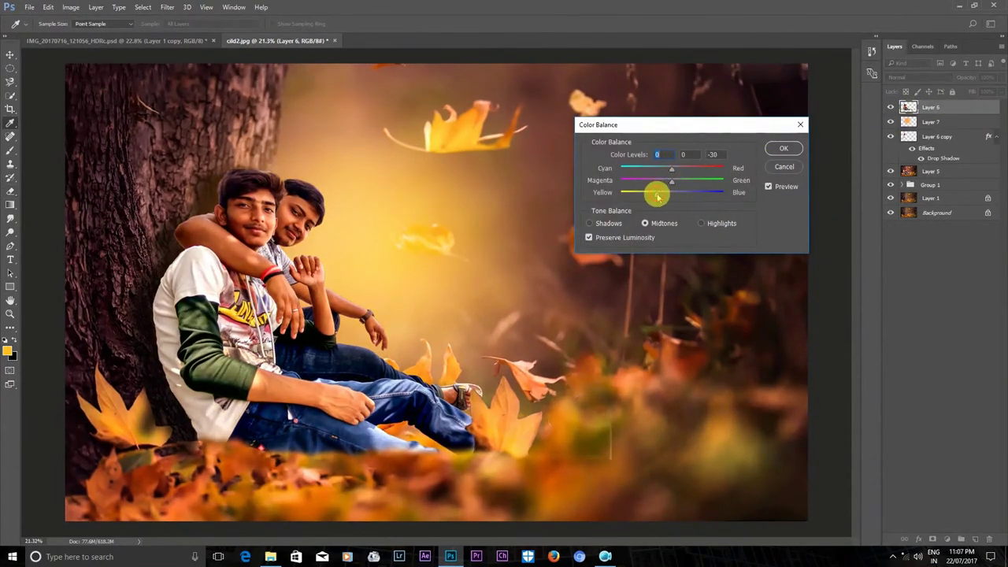
pyautogui.click(672, 171)
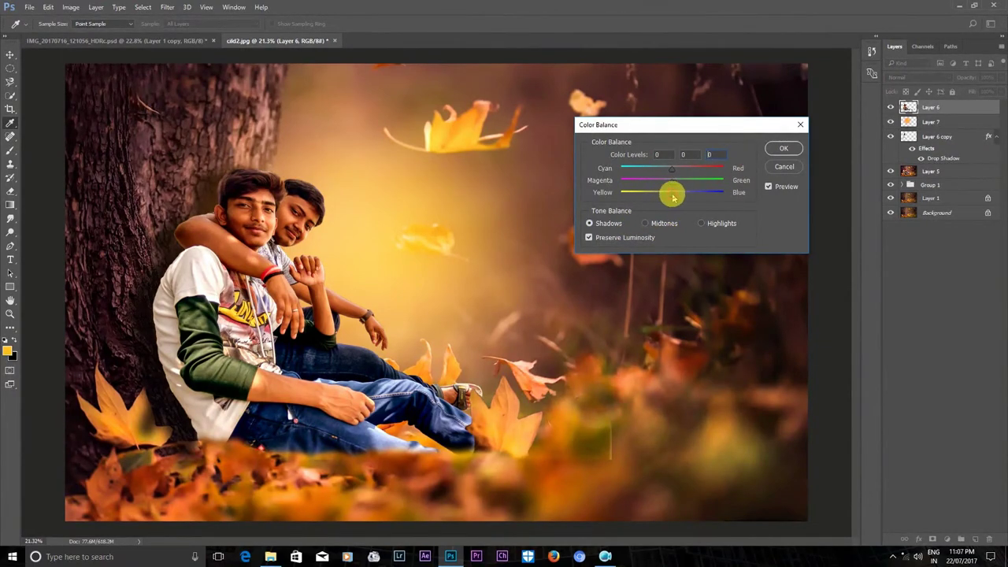
pyautogui.click(781, 149)
pyautogui.press('e')
pyautogui.scroll(-1, 523, 184)
pyautogui.scroll(-1, 522, 184)
pyautogui.scroll(1, 523, 184)
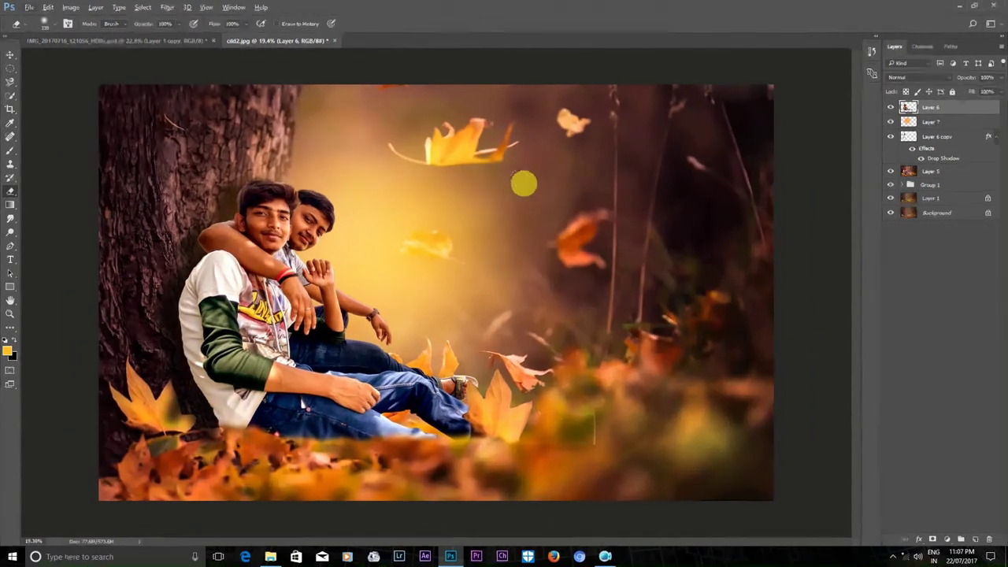
pyautogui.scroll(1, 398, 180)
pyautogui.scroll(-2, 798, 209)
pyautogui.click(925, 171)
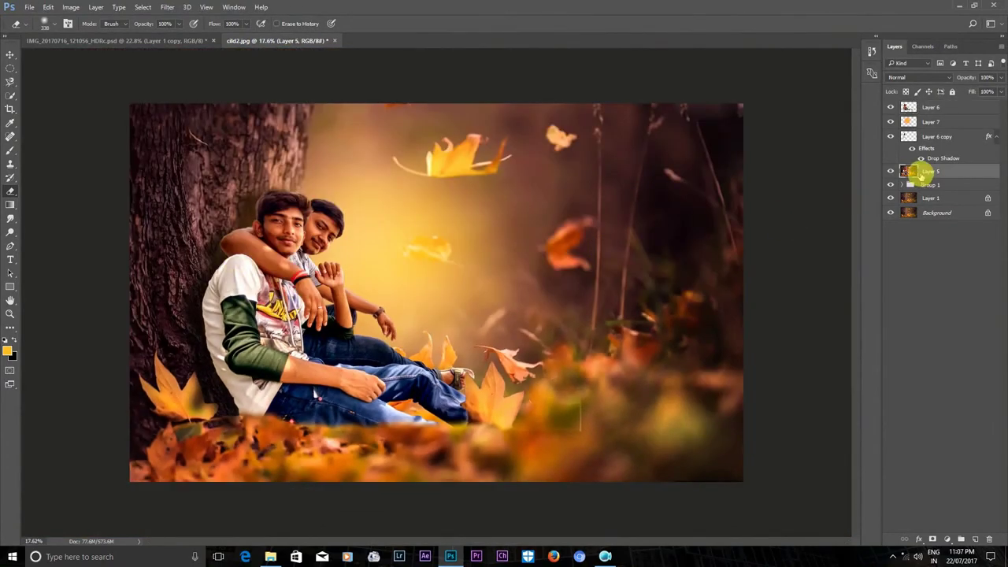
# - Apply Camera Raw to Layer 5: Tint +19, Shadows +24, Blacks -26, Vibrance +12
pyautogui.click(167, 8)
pyautogui.click(162, 75)
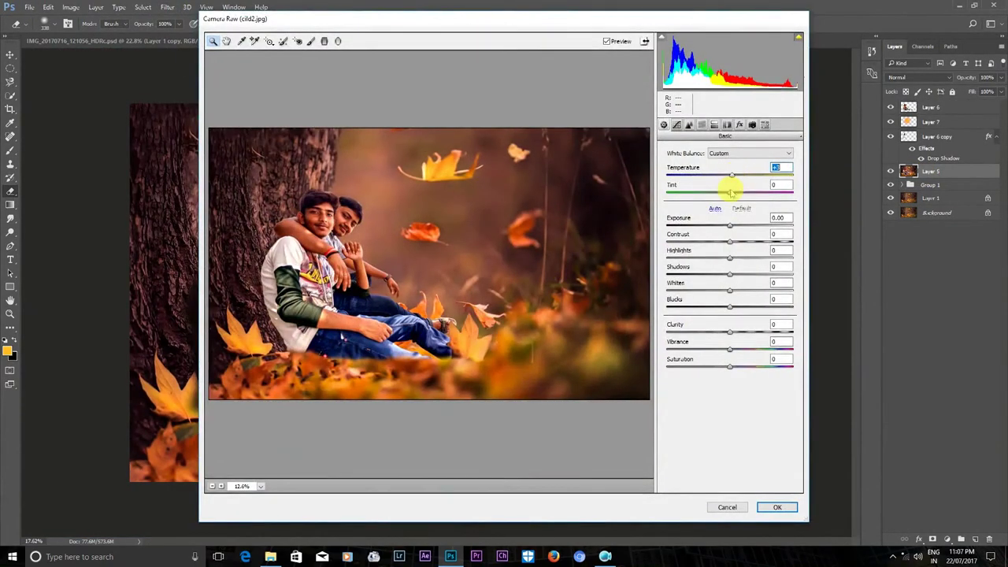
pyautogui.moveTo(730, 191); pyautogui.dragTo(741, 192)
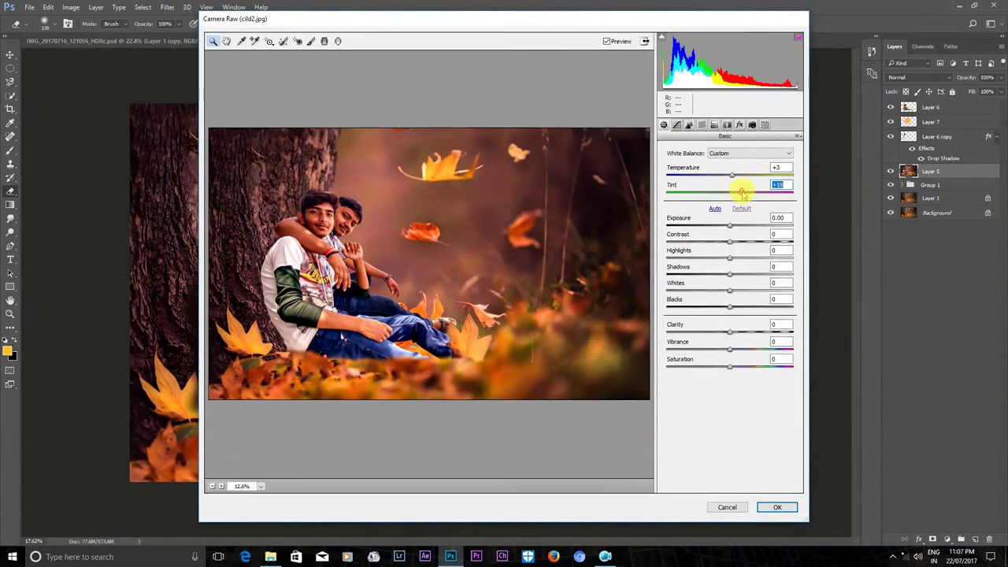
pyautogui.moveTo(731, 274); pyautogui.dragTo(744, 273)
pyautogui.moveTo(729, 306)
pyautogui.mouseDown()
pyautogui.moveTo(701, 307)
pyautogui.moveTo(713, 306)
pyautogui.mouseUp()
pyautogui.moveTo(729, 349); pyautogui.dragTo(736, 349)
pyautogui.click(718, 332)
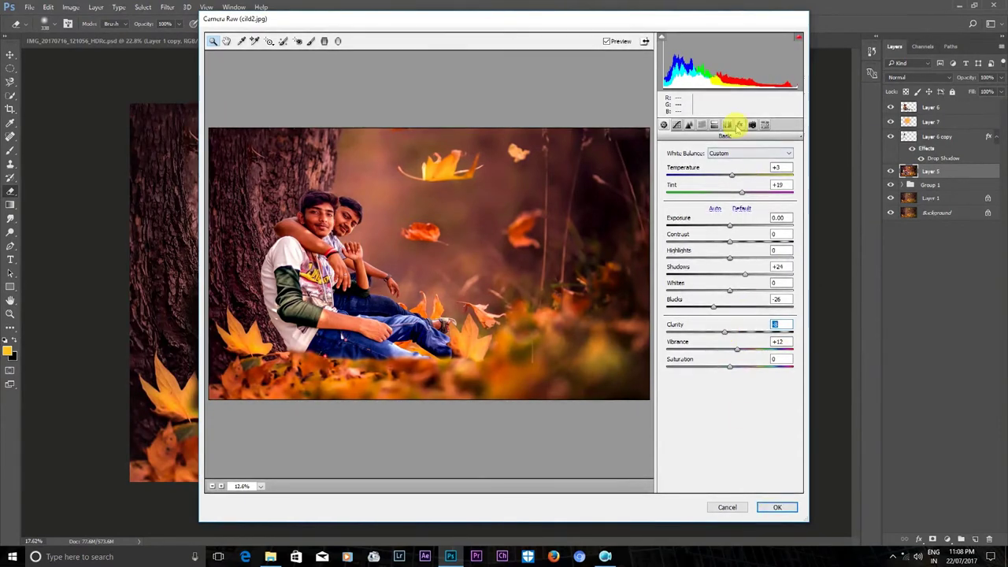
pyautogui.click(765, 507)
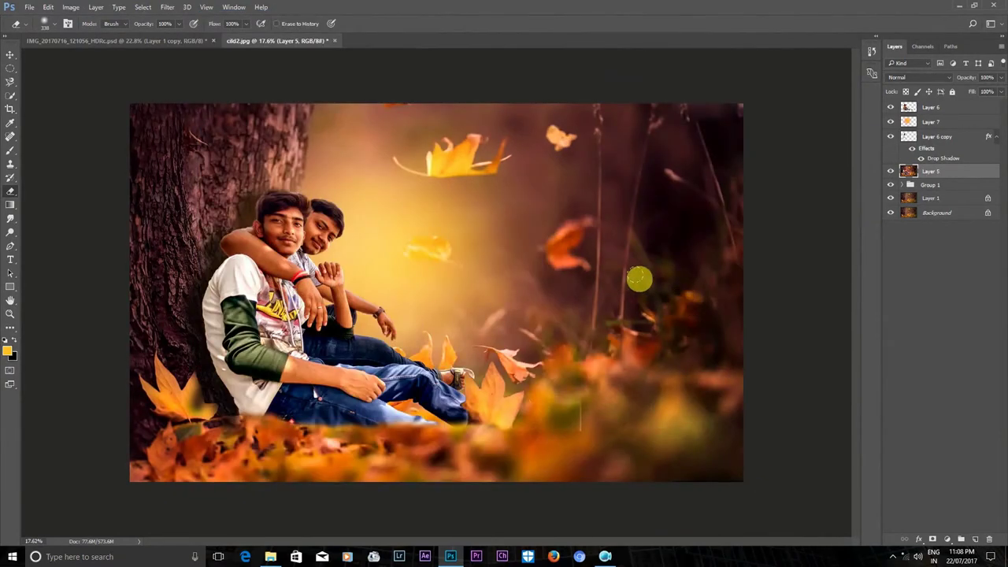
# - Browse File Explorer from Pictures to Local Disk (F:) to find the flare image
pyautogui.scroll(2, 500, 274)
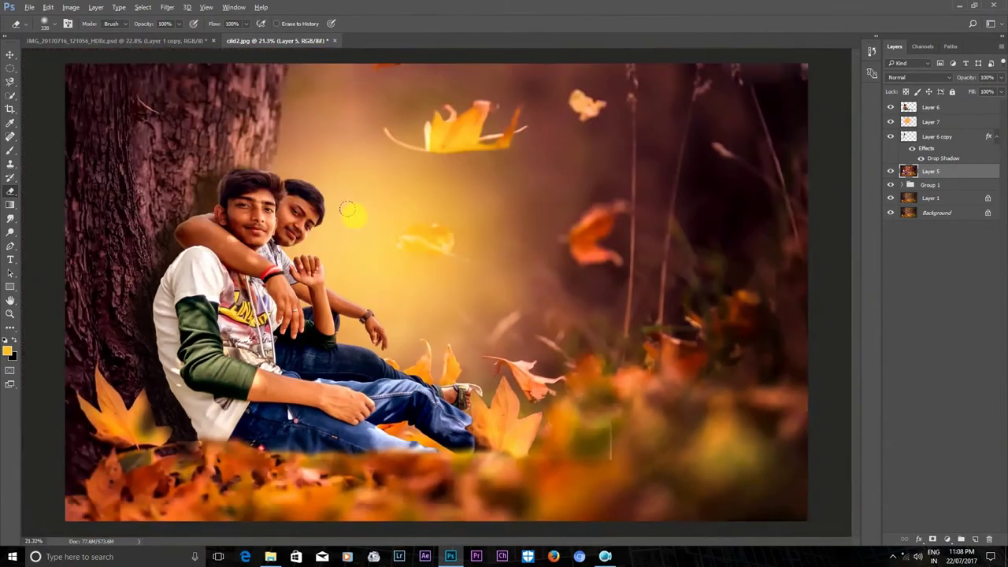
pyautogui.click(269, 556)
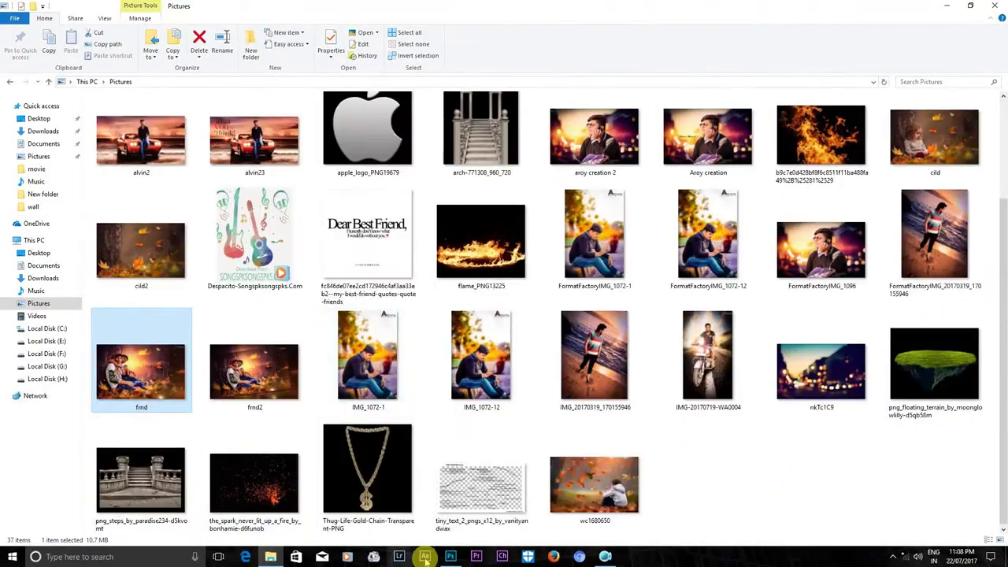
pyautogui.click(47, 353)
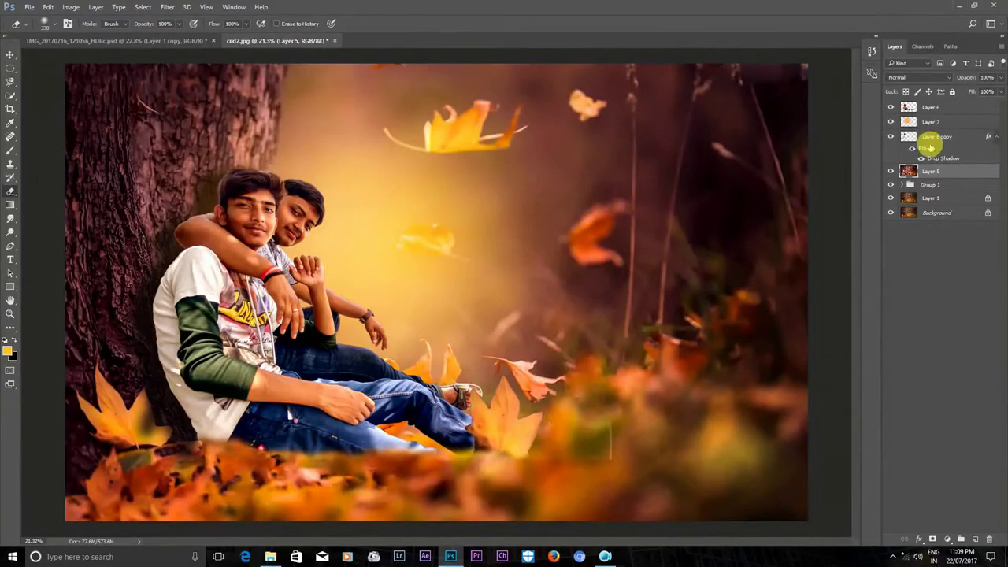
# - Check Layer 6 and Layer 6 copy, then select Layer 5 for retouching
pyautogui.click(930, 146)
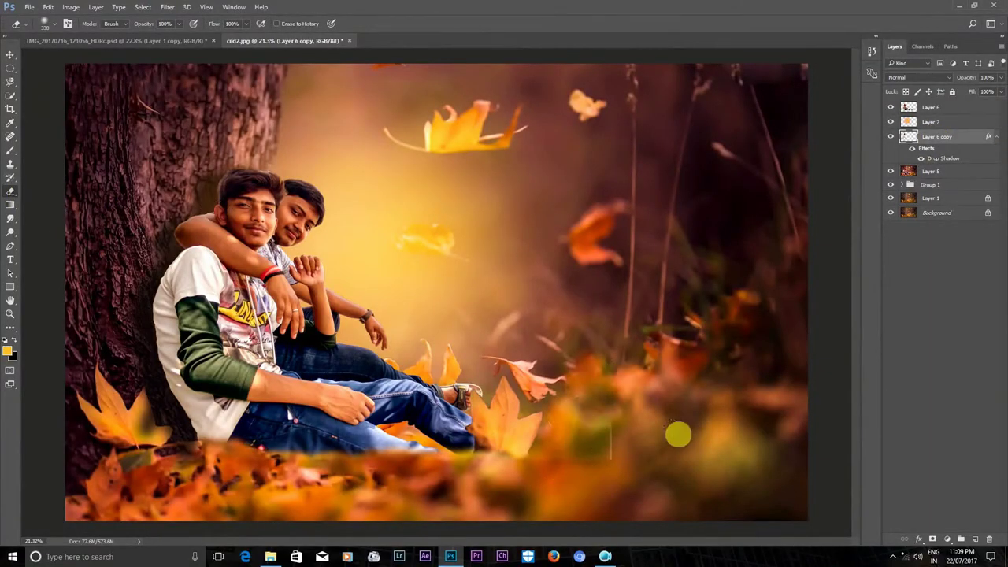
pyautogui.scroll(2, 774, 307)
pyautogui.scroll(-2, 585, 322)
pyautogui.scroll(2, 566, 322)
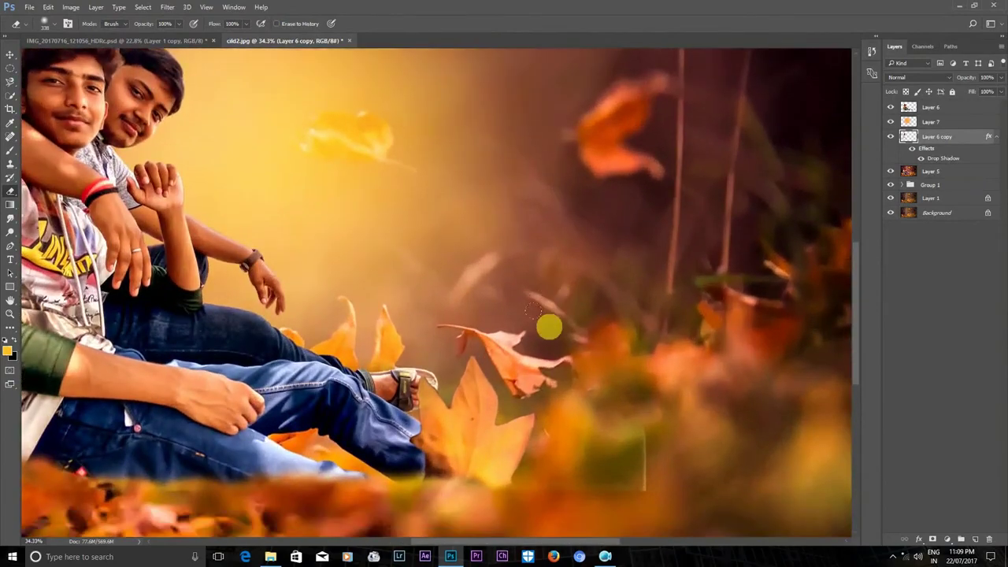
pyautogui.scroll(-1, 549, 328)
pyautogui.scroll(-1, 548, 316)
pyautogui.scroll(2, 544, 315)
pyautogui.scroll(-1, 542, 315)
pyautogui.scroll(-1, 543, 311)
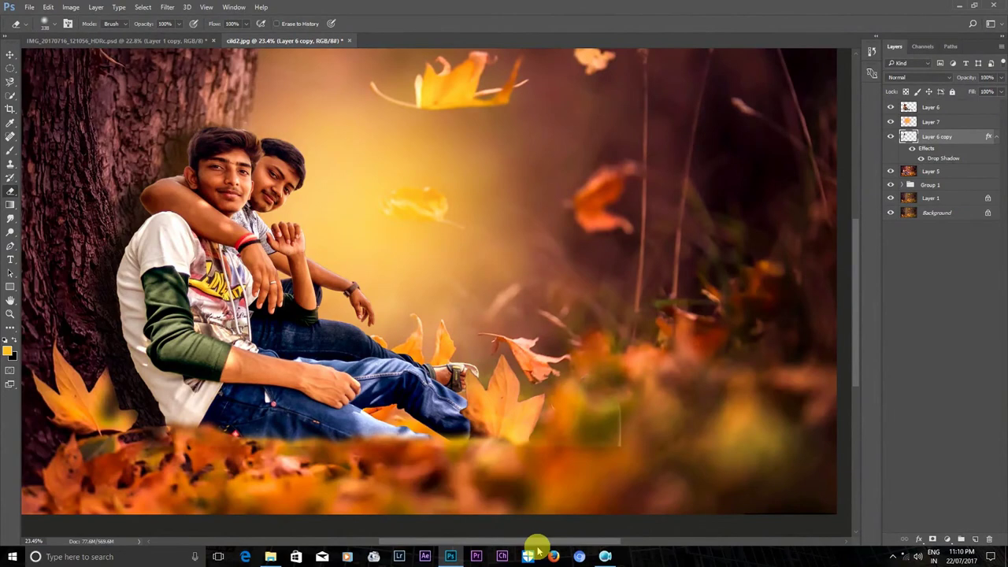
pyautogui.hotkey('alt', '.')
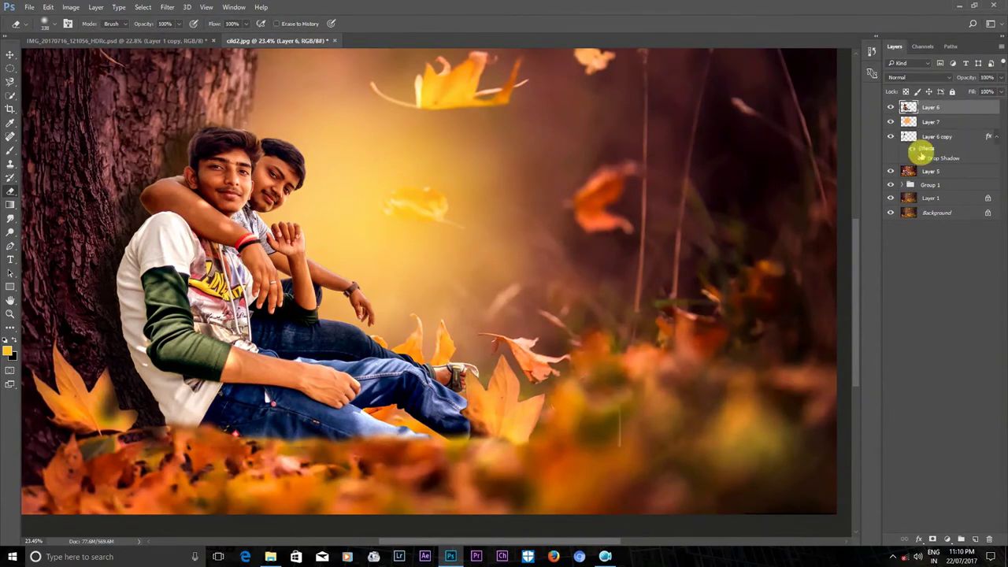
pyautogui.click(922, 151)
pyautogui.click(943, 104)
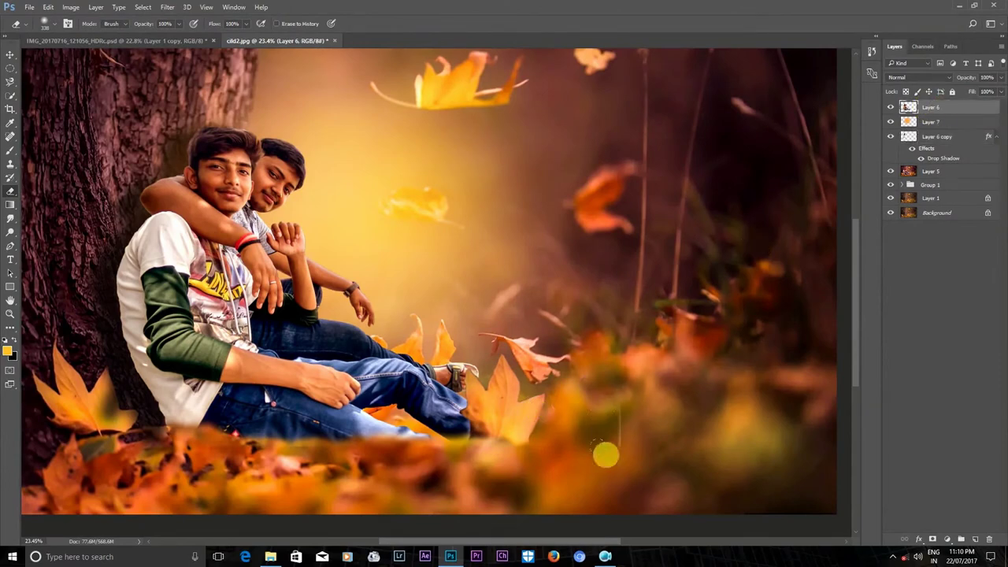
pyautogui.scroll(-2, 622, 378)
pyautogui.scroll(3, 604, 331)
pyautogui.click(930, 171)
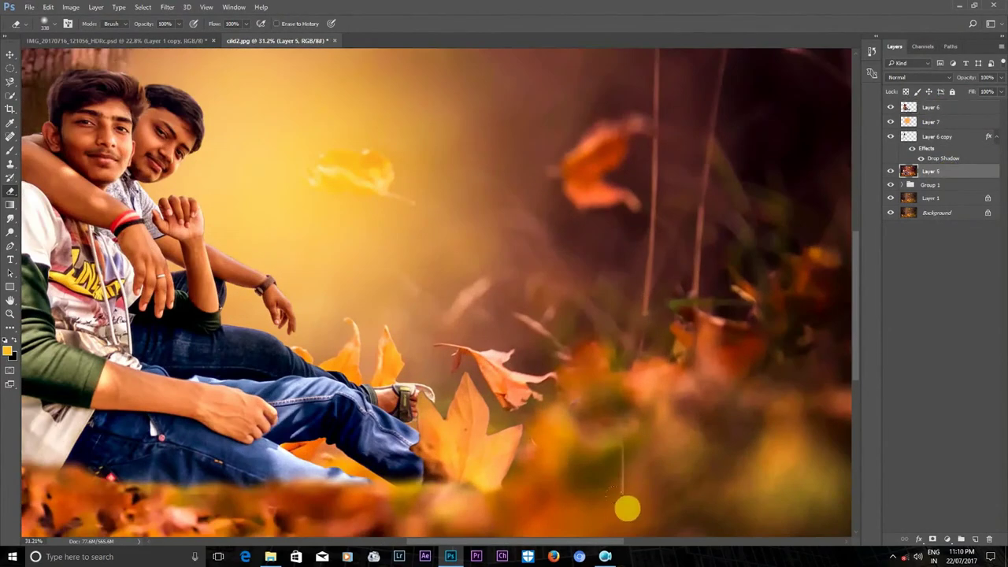
pyautogui.scroll(-1, 626, 433)
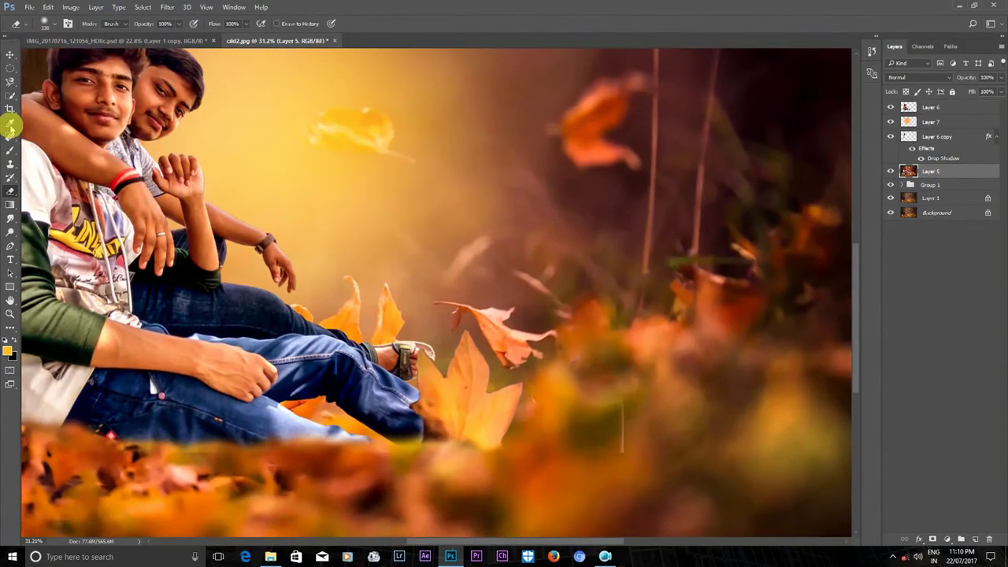
# - Spot-heal the light streak and leftover spots in the foreground leaves right of the boys
pyautogui.click(10, 124)
pyautogui.click(9, 138)
pyautogui.moveTo(626, 406); pyautogui.dragTo(629, 453)
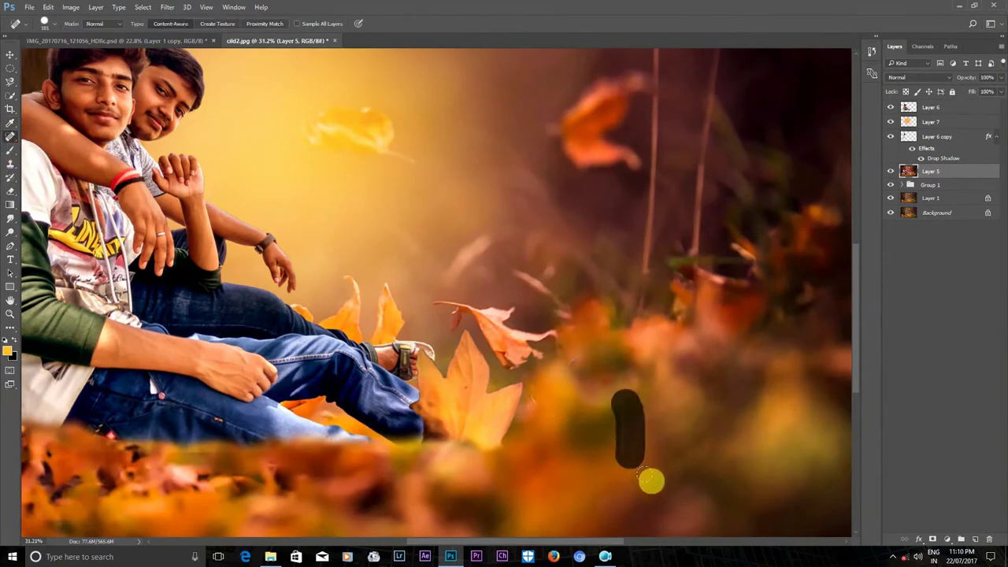
pyautogui.moveTo(622, 400); pyautogui.dragTo(663, 476)
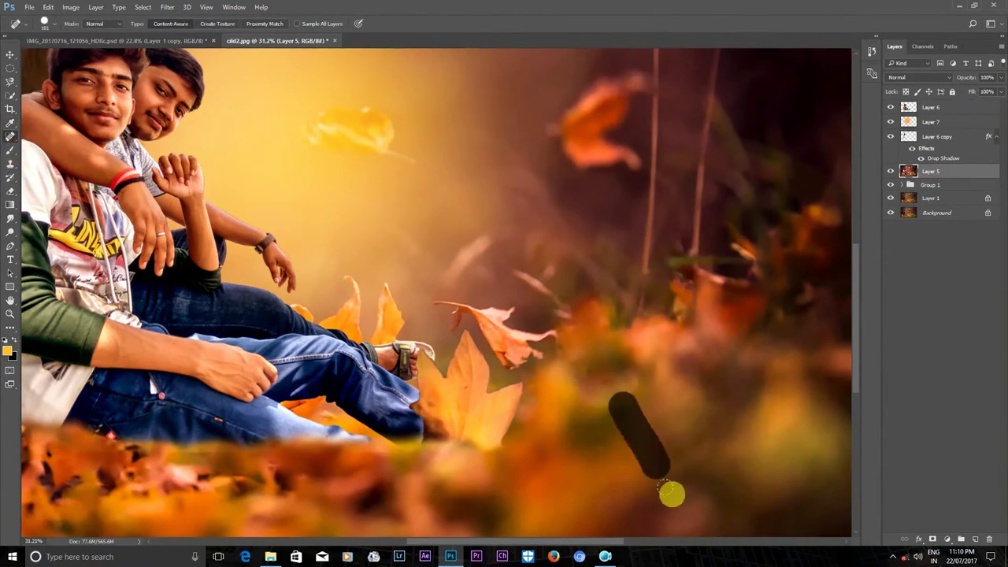
pyautogui.rightClick(658, 417)
pyautogui.press('Return')
pyautogui.click(630, 420)
pyautogui.click(638, 433)
pyautogui.scroll(-2, 592, 481)
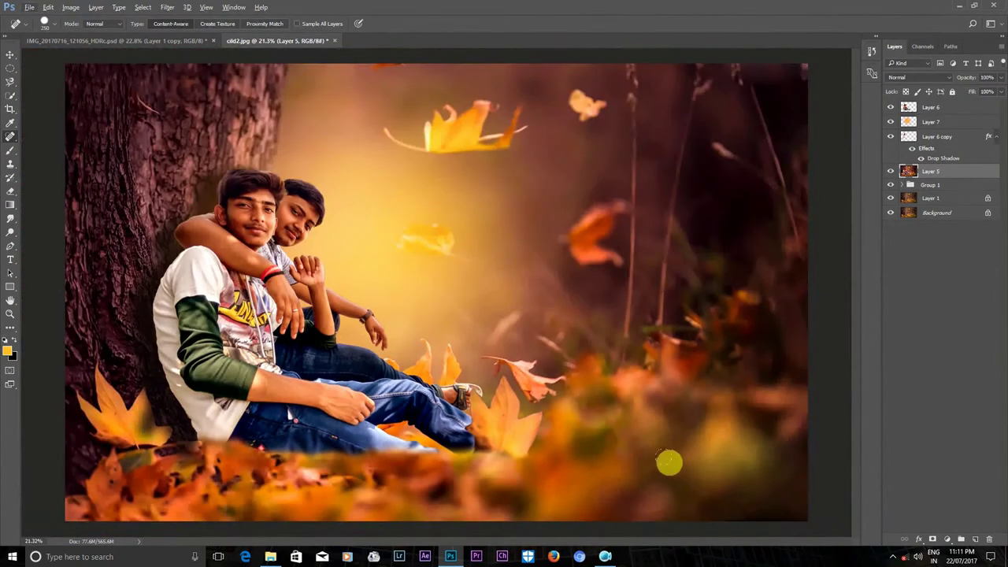
pyautogui.scroll(-1, 487, 324)
pyautogui.scroll(-1, 486, 324)
pyautogui.scroll(1, 486, 322)
pyautogui.click(925, 107)
pyautogui.scroll(1, 429, 262)
# - Place the lens flare image from File Explorer and scale it up wide across the scene
pyautogui.click(270, 557)
pyautogui.moveTo(662, 472); pyautogui.dragTo(415, 331)
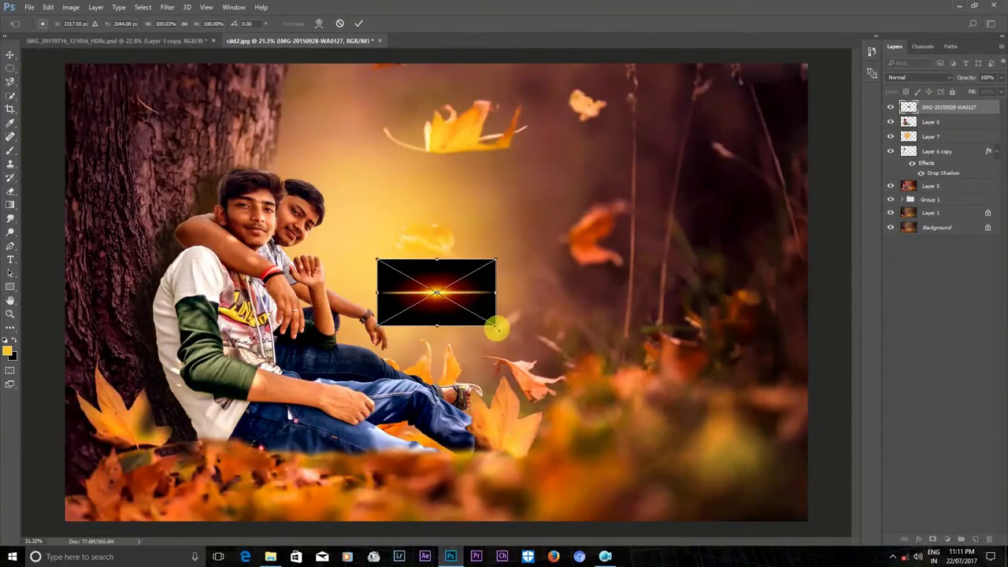
pyautogui.moveTo(497, 329); pyautogui.dragTo(569, 389)
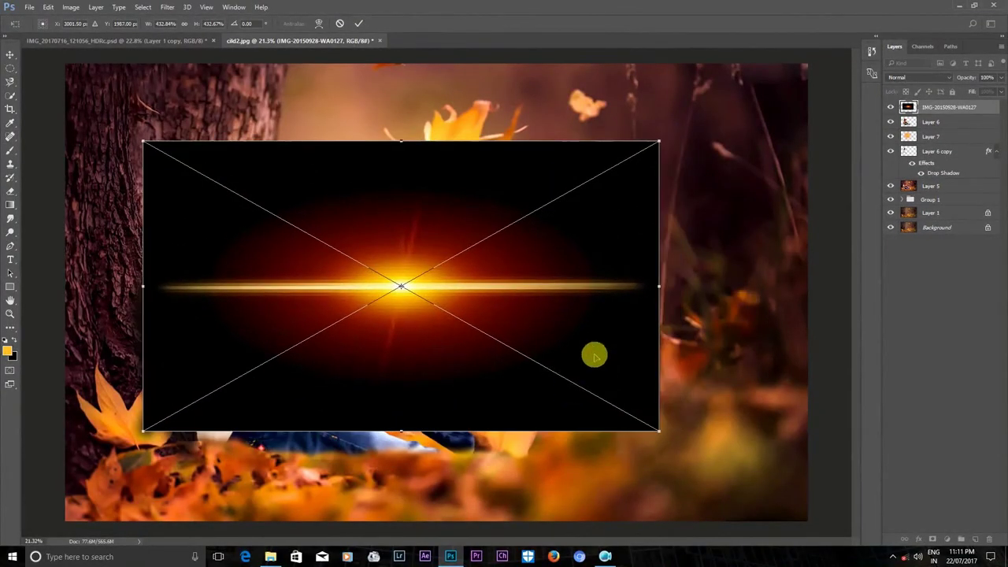
pyautogui.moveTo(655, 139); pyautogui.dragTo(648, 117)
pyautogui.press('Return')
# - Shift the flare left over the boys and blend it with Linear Dodge (Add)
pyautogui.scroll(-4, 916, 78)
pyautogui.scroll(-6, 915, 78)
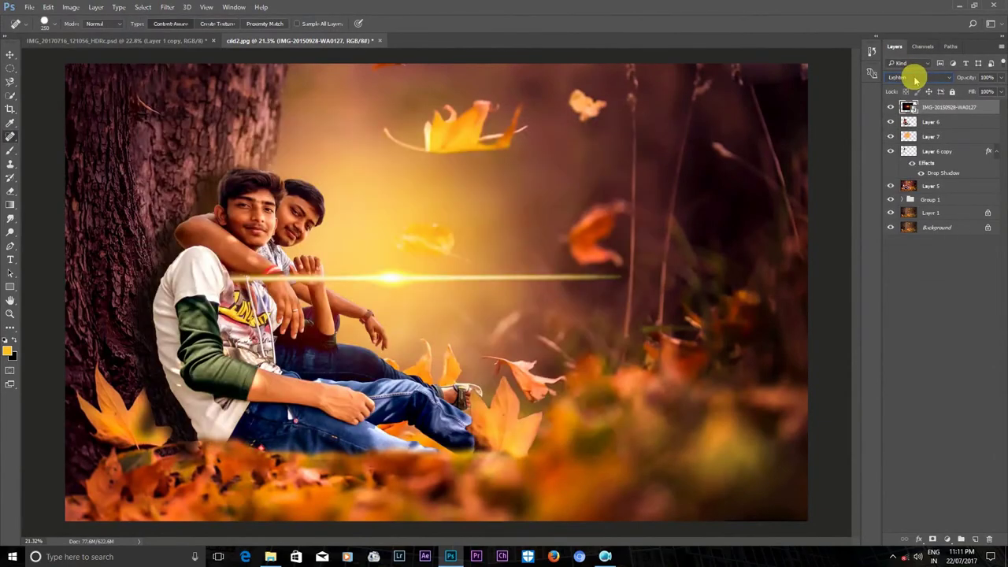
pyautogui.scroll(-2, 916, 78)
pyautogui.scroll(2, 916, 78)
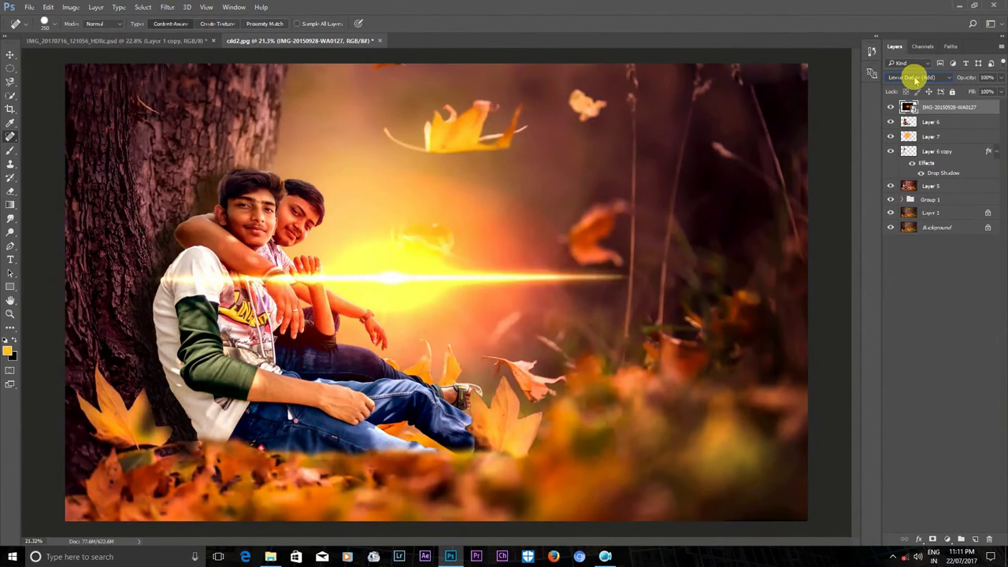
pyautogui.hotkey('ctrl', 't')
pyautogui.moveTo(390, 272); pyautogui.dragTo(335, 268)
pyautogui.press('Return')
pyautogui.click(917, 78)
pyautogui.click(894, 151)
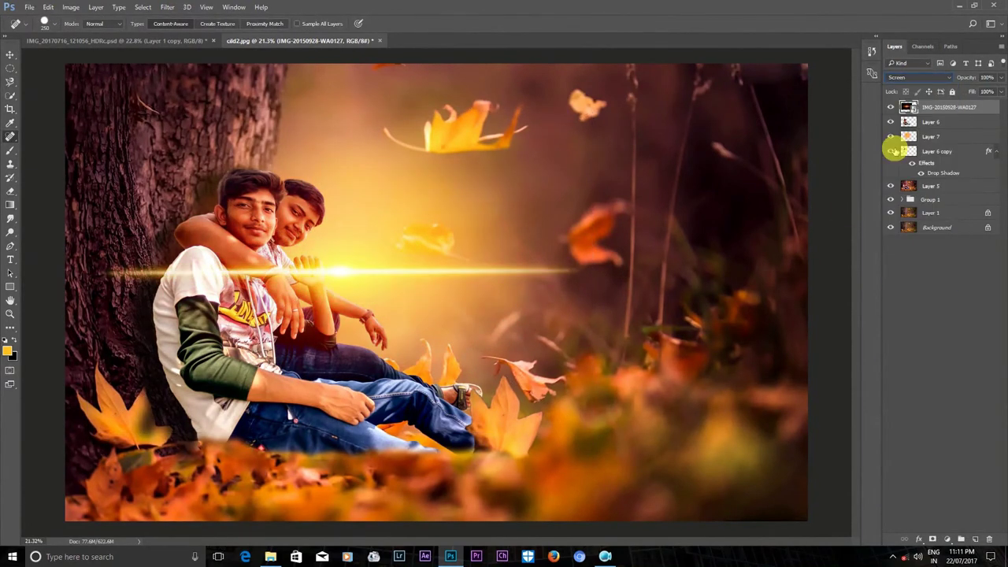
pyautogui.scroll(-1, 915, 79)
pyautogui.scroll(-1, 914, 79)
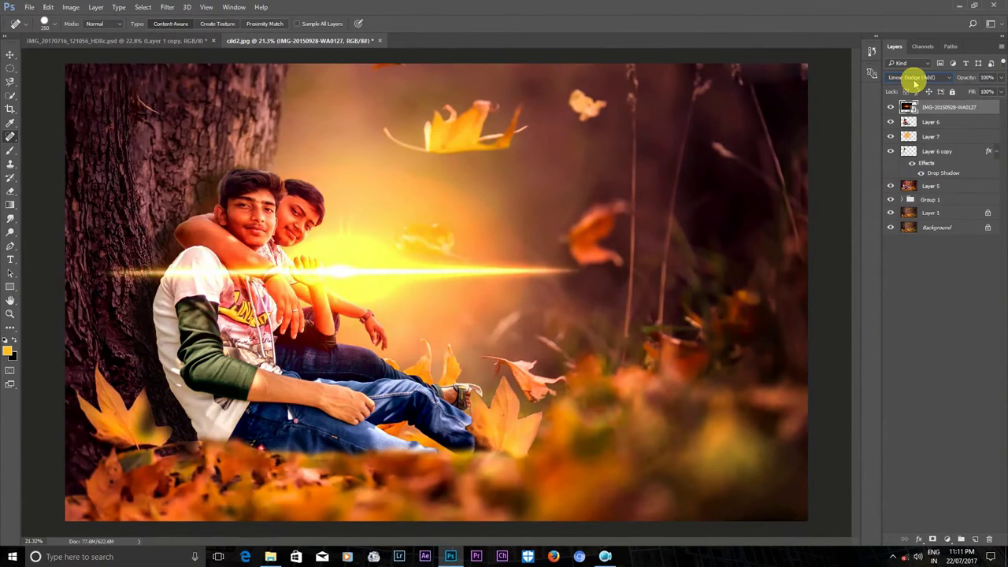
# - Blur the flare with a 121.5 px Gaussian Blur and move it below Layer 6
pyautogui.click(167, 7)
pyautogui.moveTo(173, 123)
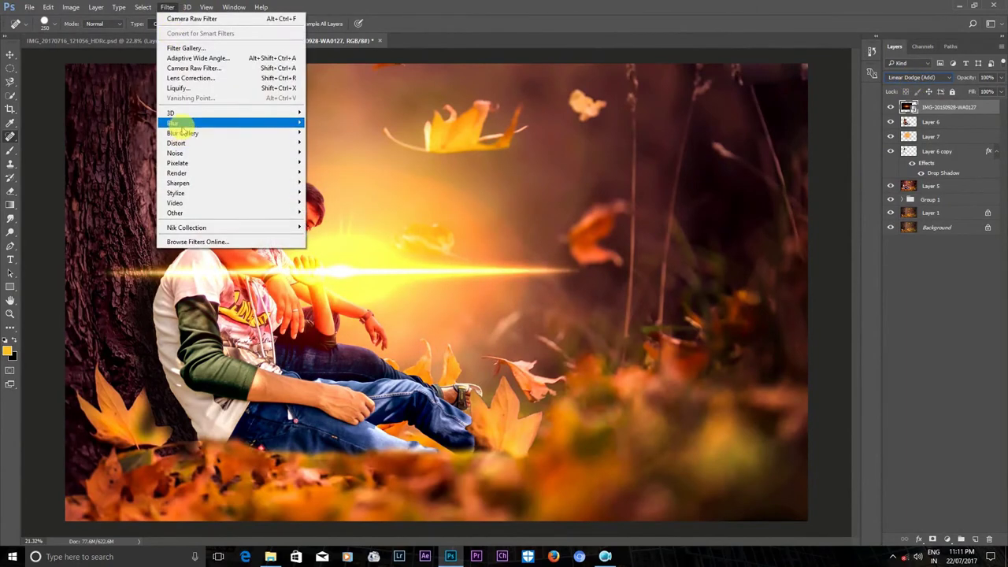
pyautogui.click(331, 163)
pyautogui.moveTo(662, 299); pyautogui.dragTo(662, 298)
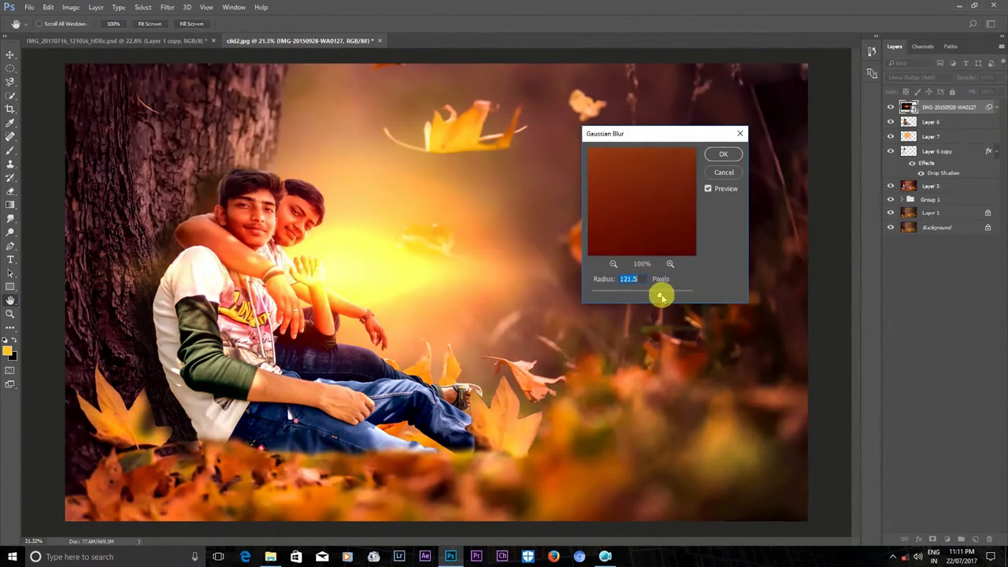
pyautogui.click(723, 150)
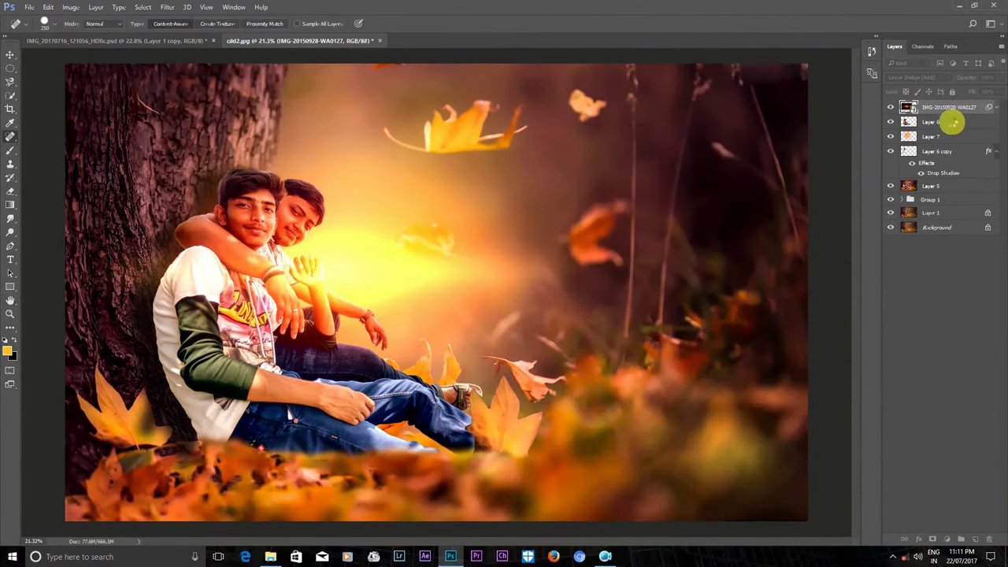
pyautogui.moveTo(955, 107)
pyautogui.mouseDown()
pyautogui.moveTo(942, 188)
pyautogui.moveTo(950, 120)
pyautogui.mouseUp()
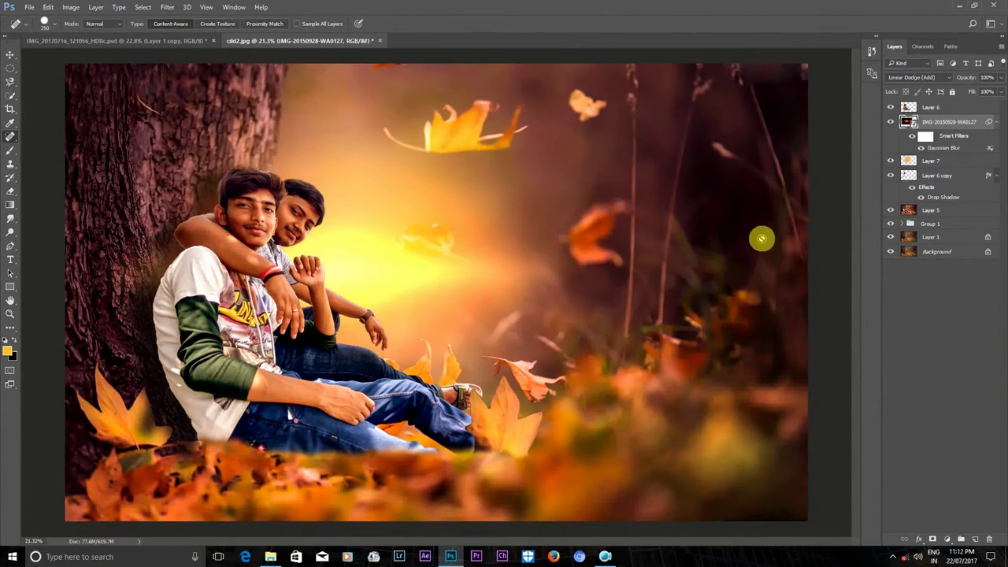
pyautogui.click(917, 77)
# - Preview blend modes on the blurred glow layer by scrolling through them
pyautogui.scroll(6, 920, 79)
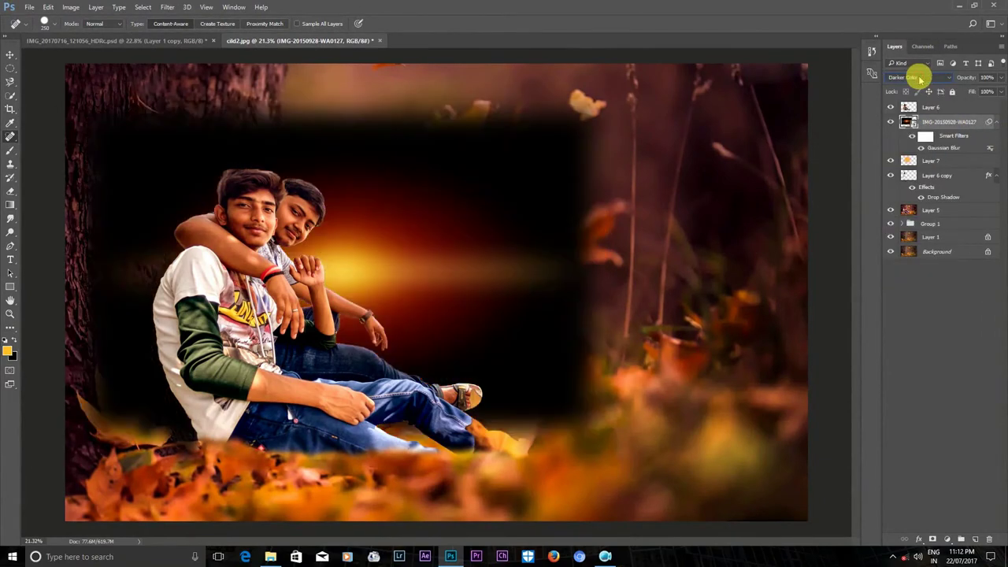
pyautogui.scroll(-5, 920, 79)
pyautogui.scroll(-2, 920, 79)
pyautogui.scroll(-2, 919, 78)
pyautogui.scroll(-2, 920, 78)
pyautogui.scroll(1, 919, 79)
pyautogui.scroll(5, 919, 79)
pyautogui.scroll(1, 920, 79)
pyautogui.scroll(2, 920, 79)
pyautogui.scroll(-2, 920, 79)
pyautogui.scroll(1, 920, 79)
pyautogui.scroll(2, 920, 78)
pyautogui.scroll(-1, 919, 79)
pyautogui.scroll(-1, 920, 79)
pyautogui.scroll(-2, 920, 79)
pyautogui.scroll(1, 919, 79)
pyautogui.scroll(-1, 920, 79)
pyautogui.scroll(1, 920, 79)
pyautogui.scroll(-1, 920, 79)
pyautogui.scroll(1, 922, 79)
pyautogui.scroll(-1, 922, 79)
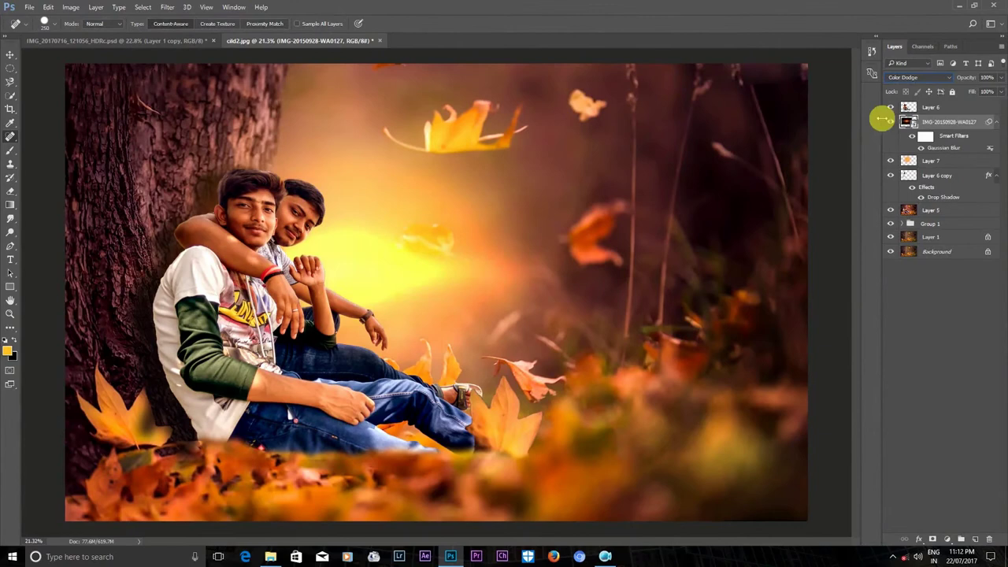
# - Settle the glow layer on Screen mode and answer the rasterize smart object prompt
pyautogui.click(914, 77)
pyautogui.click(911, 80)
pyautogui.scroll(-1, 911, 84)
pyautogui.scroll(-1, 912, 84)
pyautogui.scroll(1, 912, 83)
pyautogui.scroll(1, 911, 84)
pyautogui.scroll(-1, 912, 84)
pyautogui.scroll(1, 912, 84)
pyautogui.scroll(-1, 912, 82)
pyautogui.scroll(1, 911, 82)
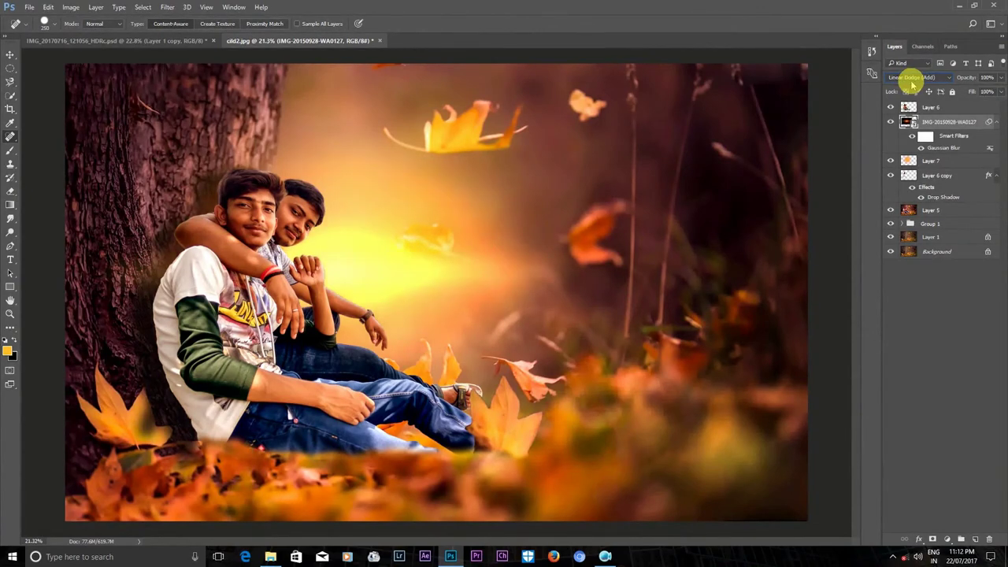
pyautogui.scroll(-3, 911, 82)
pyautogui.scroll(-4, 911, 80)
pyautogui.scroll(1, 912, 82)
pyautogui.scroll(1, 912, 82)
pyautogui.scroll(-2, 911, 82)
pyautogui.scroll(1, 912, 82)
pyautogui.scroll(7, 911, 82)
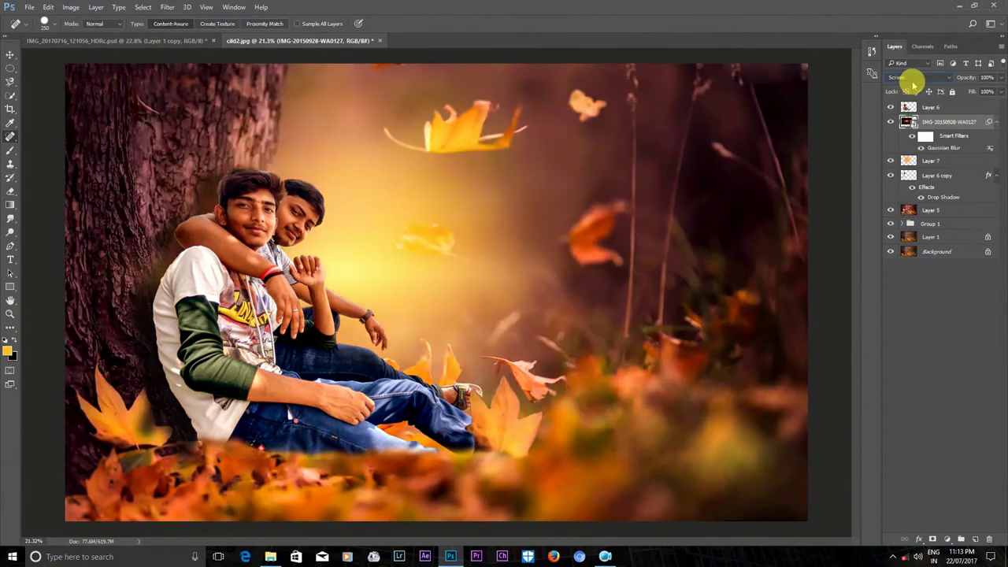
pyautogui.click(603, 223)
pyautogui.click(488, 218)
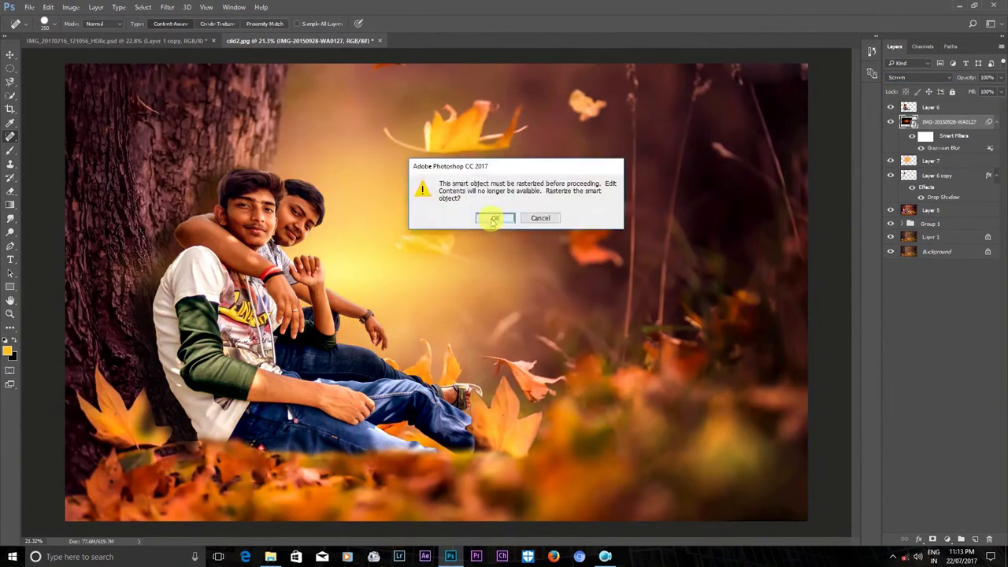
# - Confirm rasterizing the glow layer's smart object
pyautogui.click(488, 218)
pyautogui.hotkey('ctrl', '-')
pyautogui.scroll(2, 386, 286)
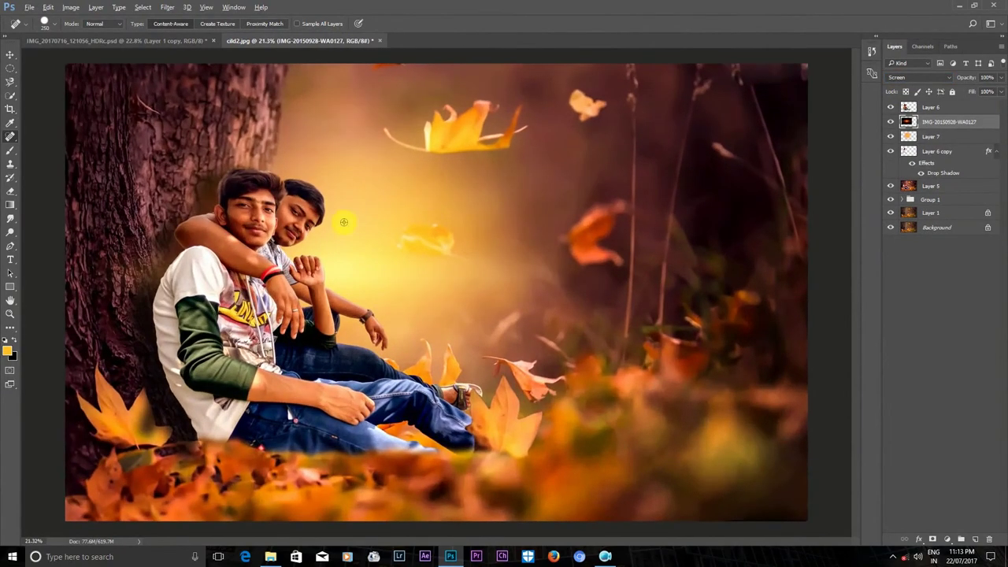
pyautogui.scroll(-1, 343, 222)
pyautogui.scroll(-2, 359, 349)
pyautogui.scroll(1, 358, 349)
pyautogui.scroll(3, 354, 349)
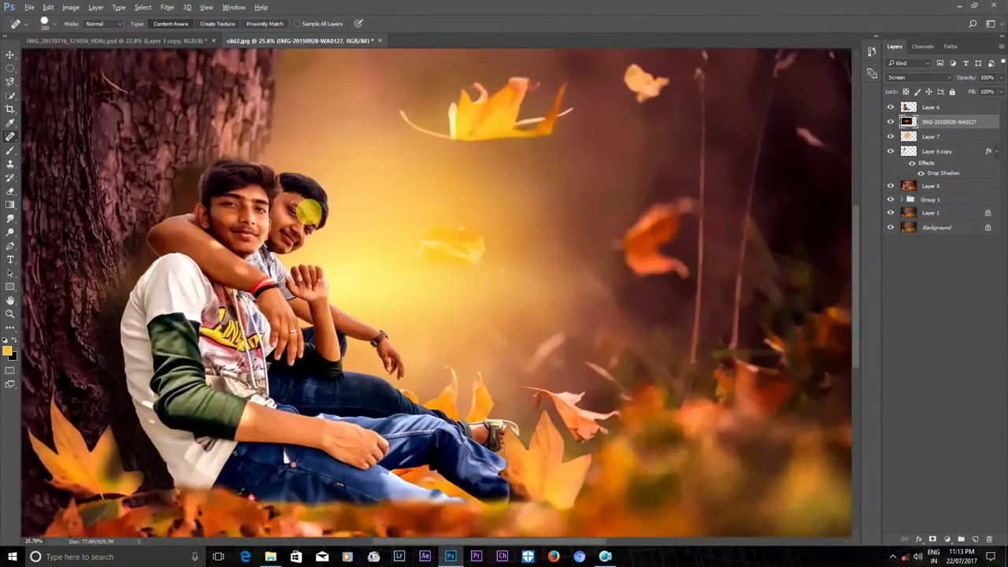
pyautogui.scroll(2, 308, 211)
pyautogui.scroll(-2, 278, 184)
pyautogui.scroll(-1, 266, 226)
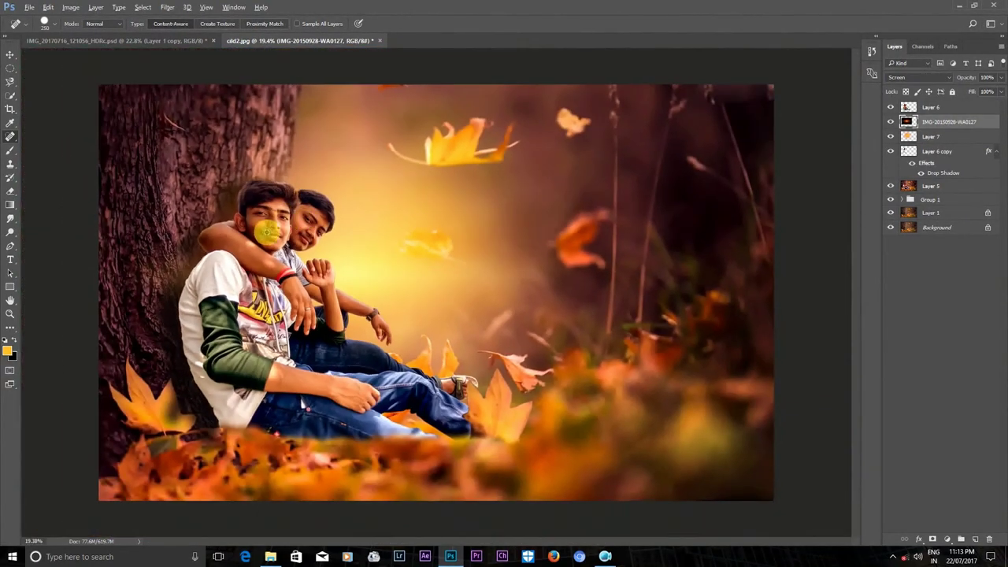
pyautogui.scroll(-1, 394, 260)
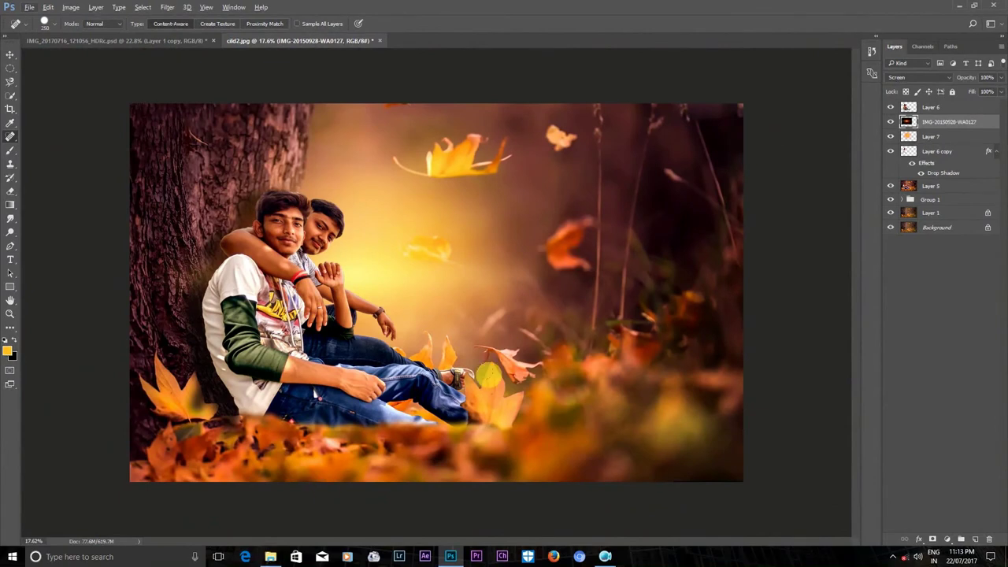
# - Drag the sparkle image picview_tmpVyBJQmF from File Explorer onto the Photoshop canvas
pyautogui.press('e')
pyautogui.scroll(-1, 377, 370)
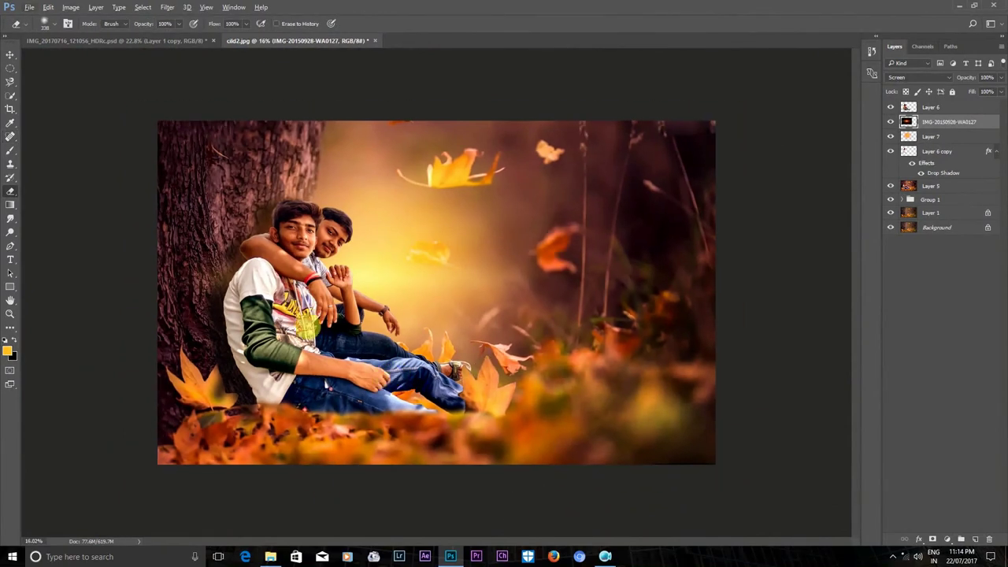
pyautogui.click(11, 98)
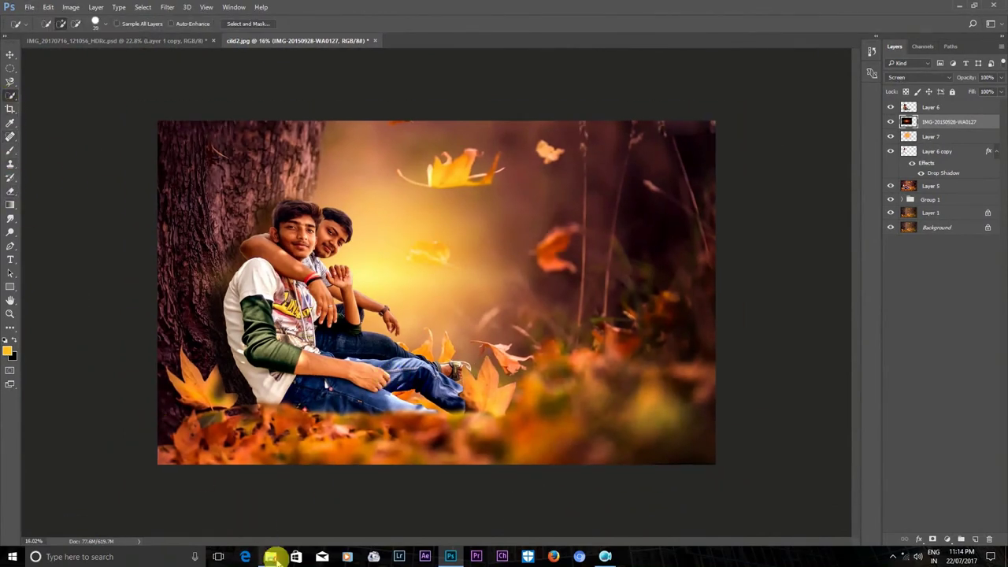
pyautogui.click(270, 557)
pyautogui.click(37, 316)
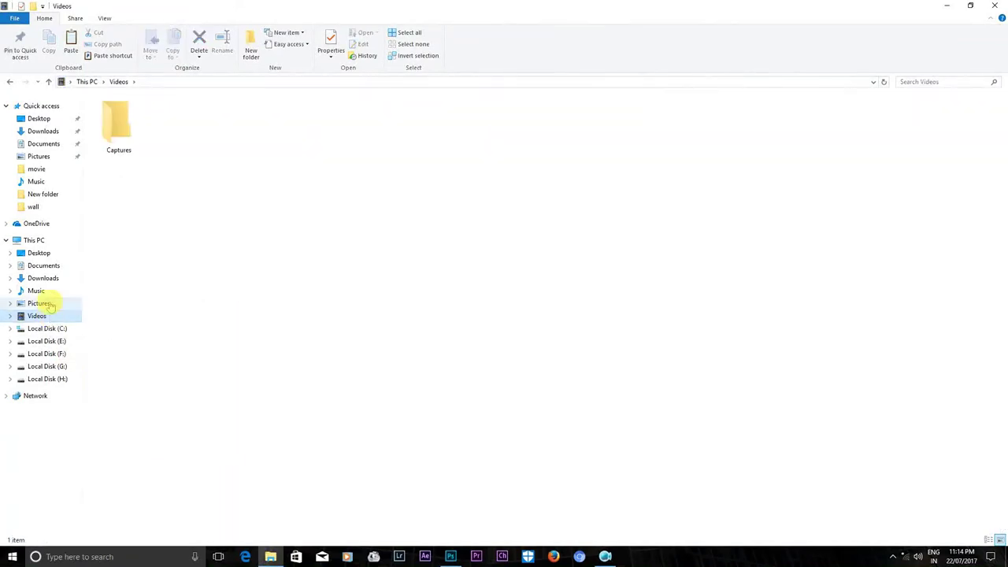
pyautogui.click(36, 290)
pyautogui.moveTo(233, 126)
pyautogui.mouseDown()
pyautogui.moveTo(455, 556)
pyautogui.moveTo(443, 315)
pyautogui.moveTo(260, 228)
pyautogui.mouseUp()
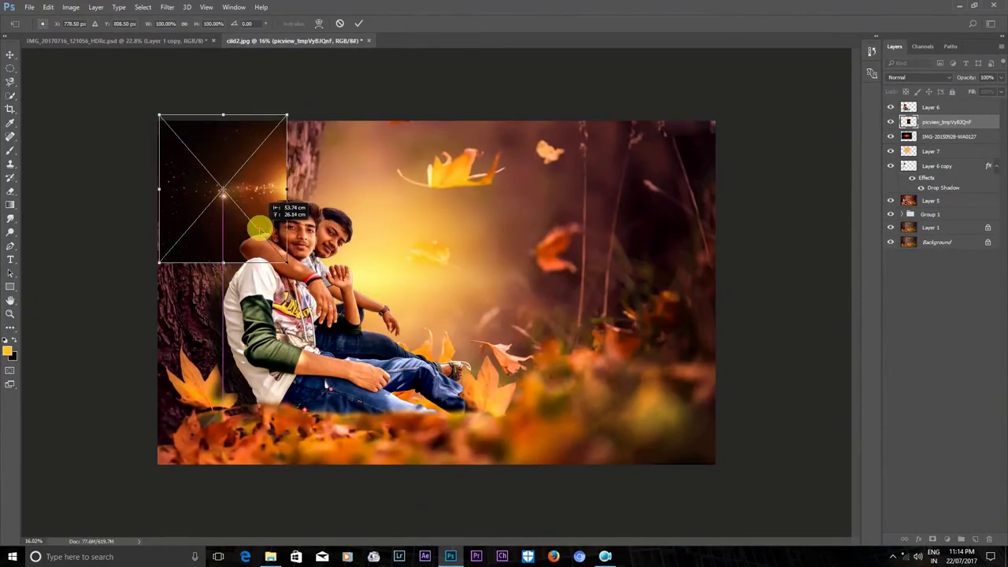
# - Cancel placing the sparkle image
pyautogui.press('Escape')
pyautogui.scroll(3, 265, 229)
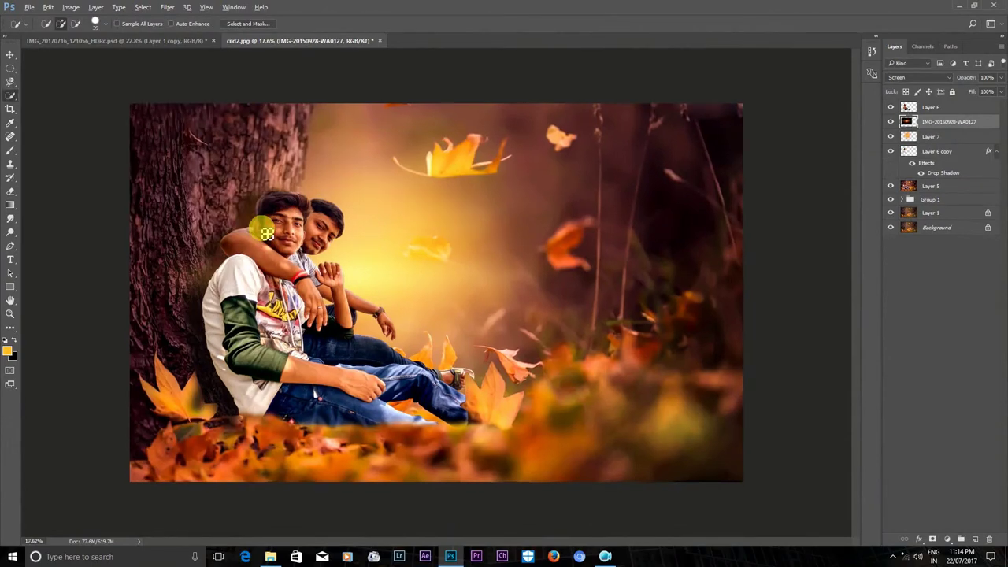
pyautogui.scroll(-2, 266, 231)
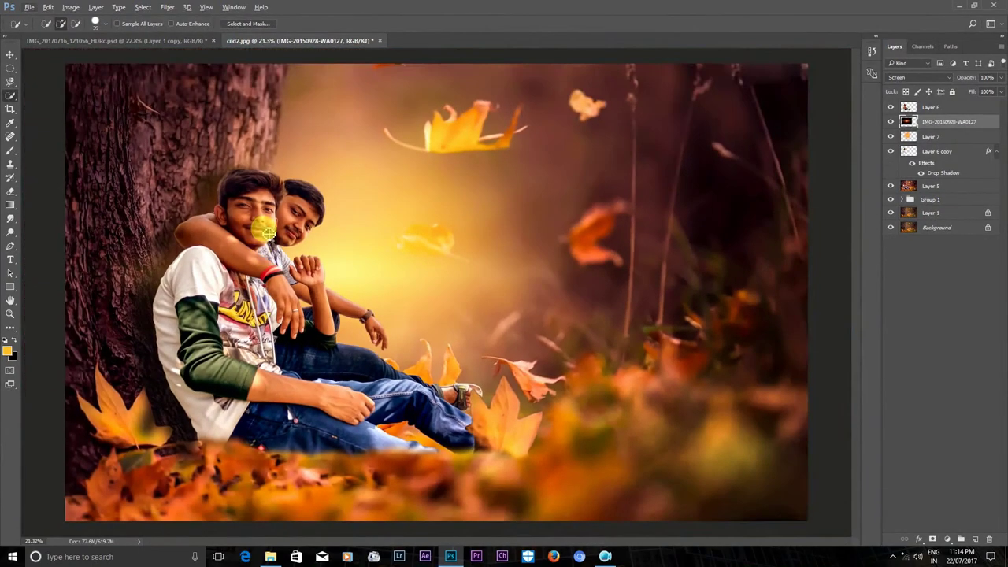
# - Stamp all visible layers above Layer 6 into merged Layer 8 and open Camera Raw Filter
pyautogui.click(906, 110)
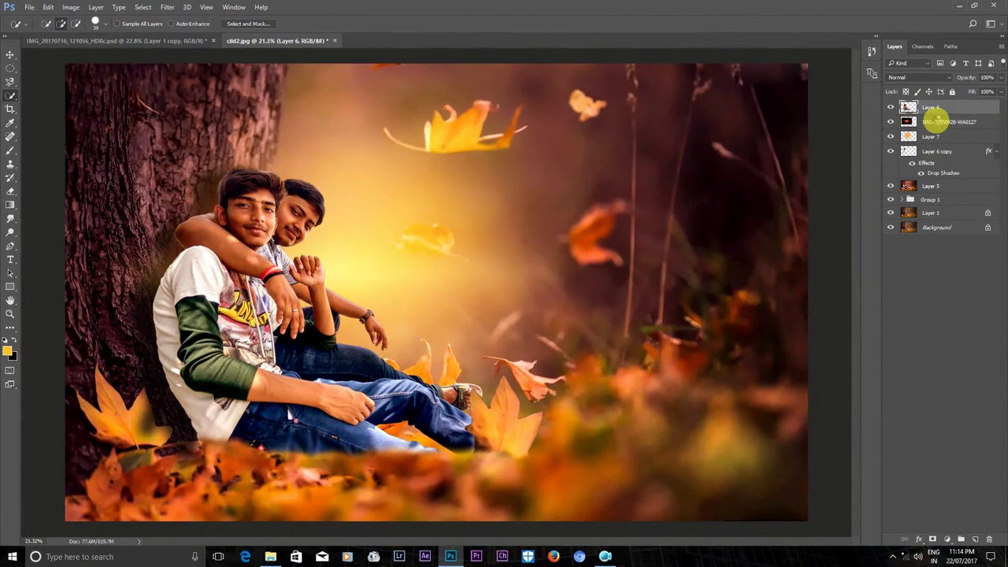
pyautogui.hotkey('ctrl', 'shift', 'alt', 'e')
pyautogui.click(167, 7)
pyautogui.click(186, 68)
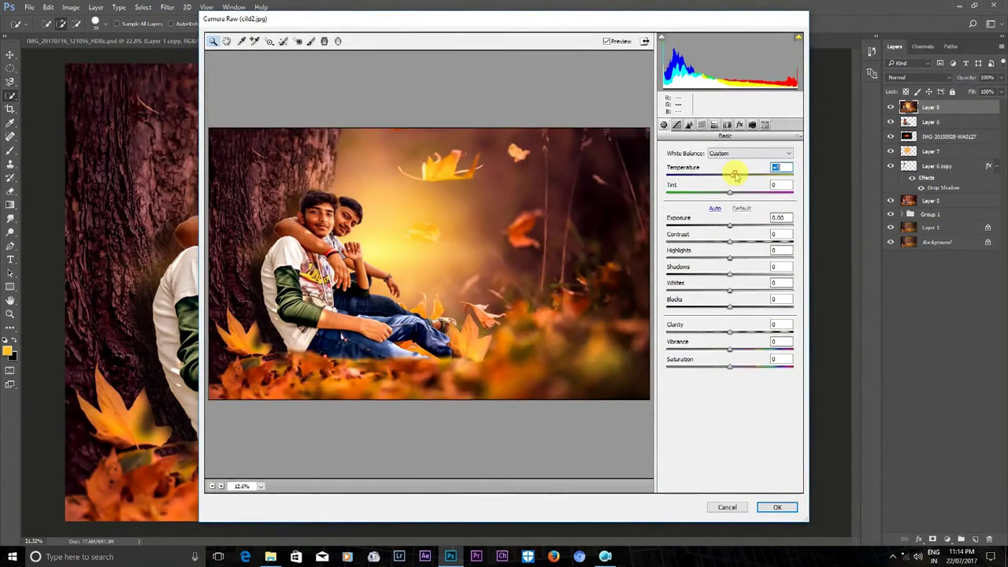
# - Set Basic sliders: Tint +18, Shadows +16, deeper Blacks, slight temperature and vibrance tweaks
pyautogui.moveTo(729, 192)
pyautogui.mouseDown()
pyautogui.moveTo(741, 192)
pyautogui.moveTo(732, 175)
pyautogui.mouseUp()
pyautogui.moveTo(733, 238); pyautogui.dragTo(725, 240)
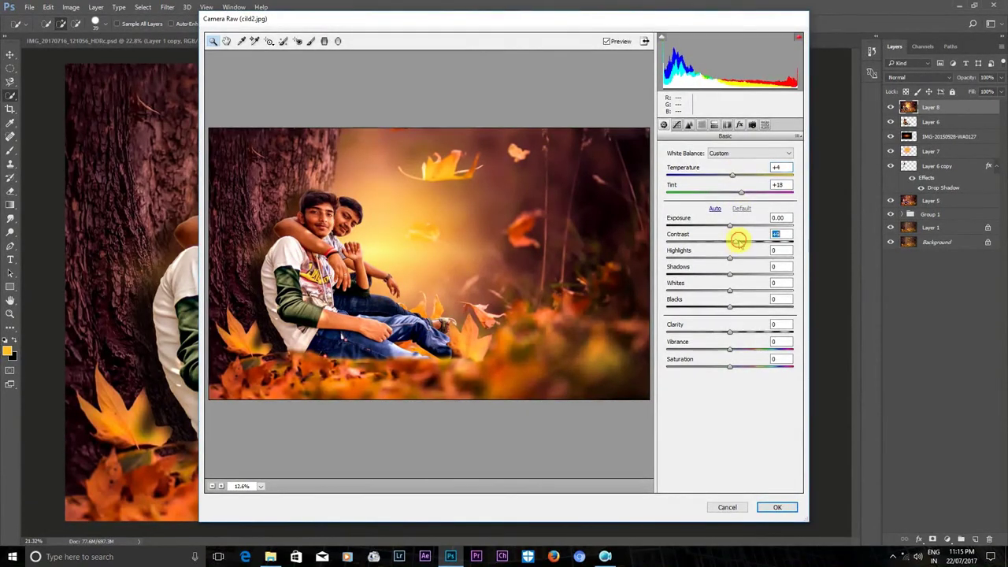
pyautogui.moveTo(744, 273); pyautogui.dragTo(739, 273)
pyautogui.moveTo(729, 306)
pyautogui.mouseDown()
pyautogui.moveTo(714, 332)
pyautogui.moveTo(732, 348)
pyautogui.mouseUp()
pyautogui.moveTo(732, 175); pyautogui.dragTo(733, 174)
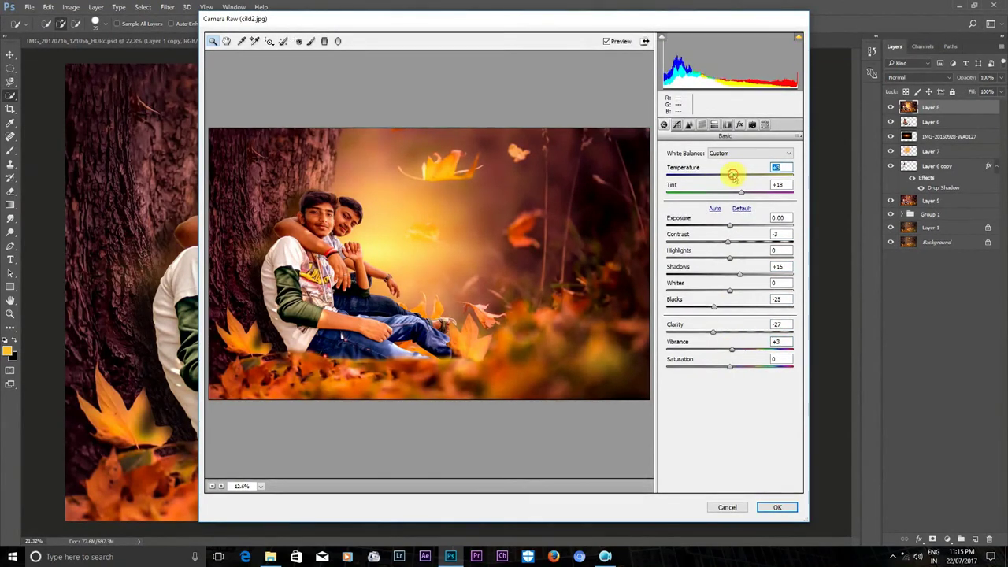
pyautogui.moveTo(732, 175); pyautogui.dragTo(744, 202)
# - Brighten Reds +18 and Oranges +13 luminance, boost red and yellow saturation, then apply
pyautogui.click(689, 124)
pyautogui.click(702, 125)
pyautogui.click(725, 164)
pyautogui.moveTo(738, 200); pyautogui.dragTo(728, 235)
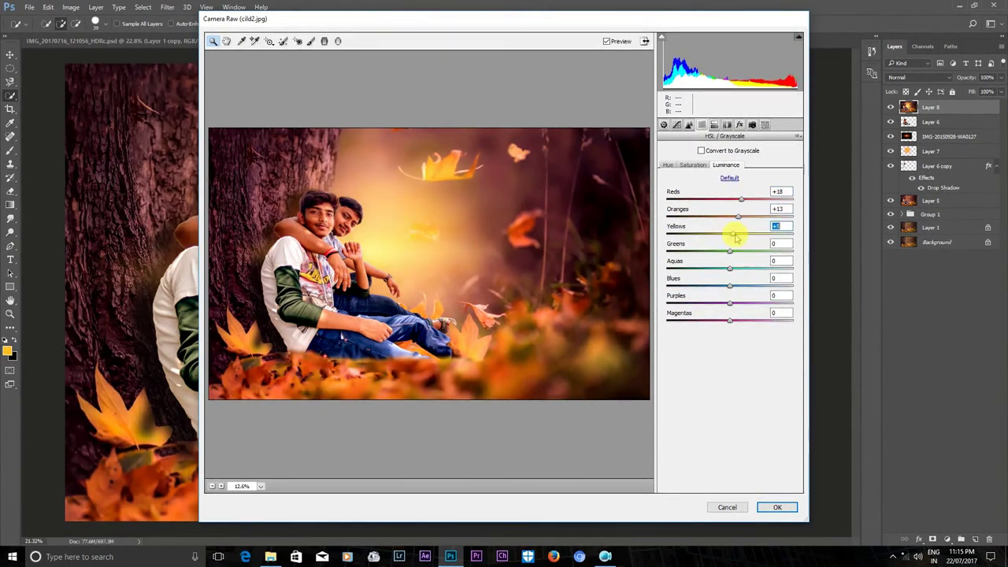
pyautogui.moveTo(729, 251); pyautogui.dragTo(732, 251)
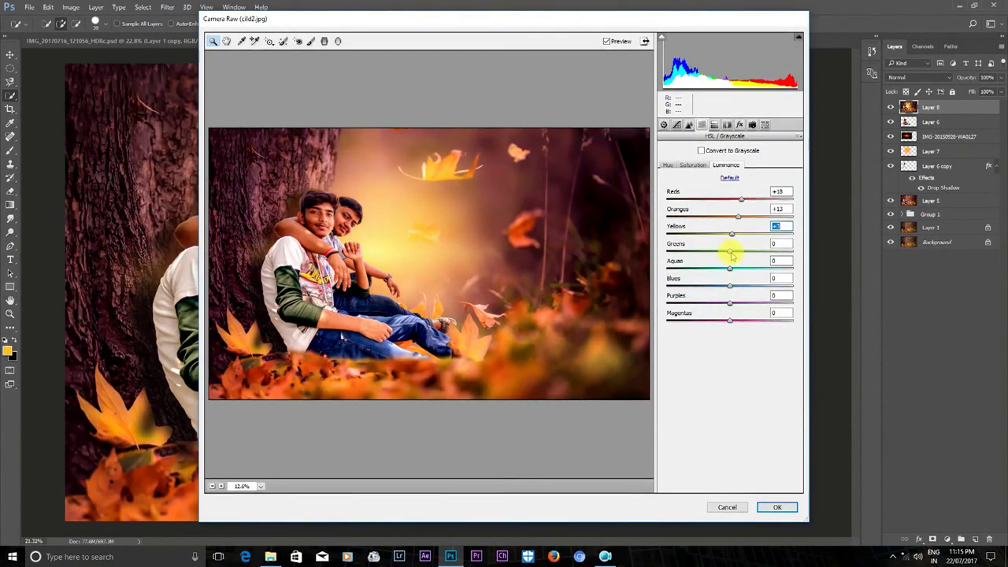
pyautogui.moveTo(729, 200); pyautogui.dragTo(735, 200)
pyautogui.moveTo(729, 234)
pyautogui.mouseDown()
pyautogui.moveTo(740, 233)
pyautogui.moveTo(725, 234)
pyautogui.mouseUp()
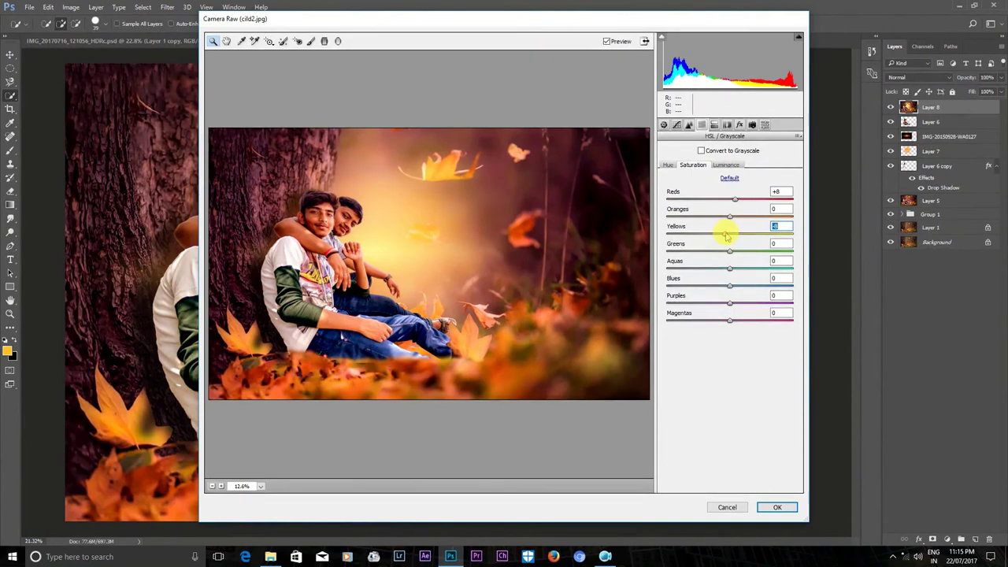
pyautogui.click(768, 508)
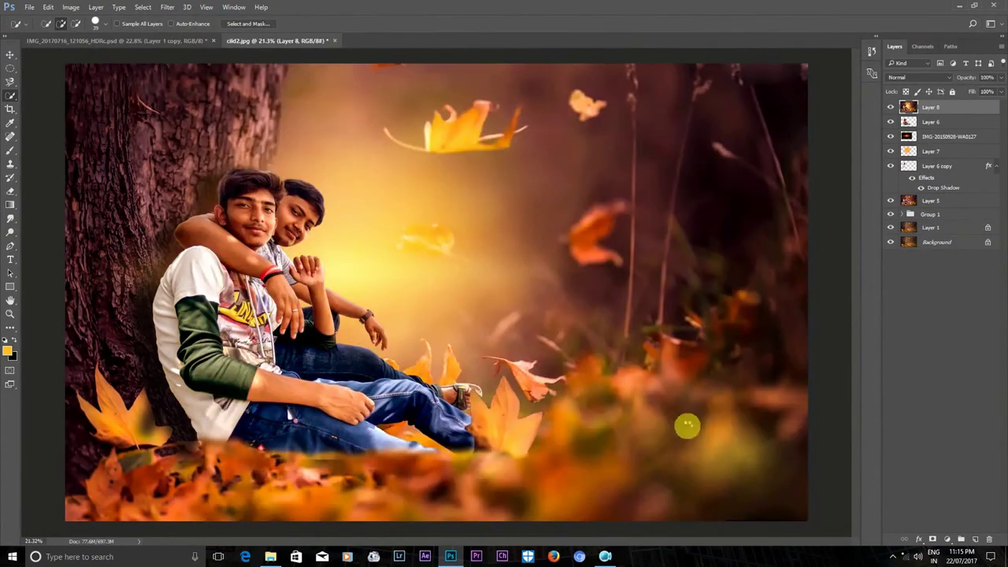
# - Place the sparkle image again, enlarged and rotated about 16° over the canvas
pyautogui.scroll(-1, 456, 296)
pyautogui.scroll(-1, 456, 296)
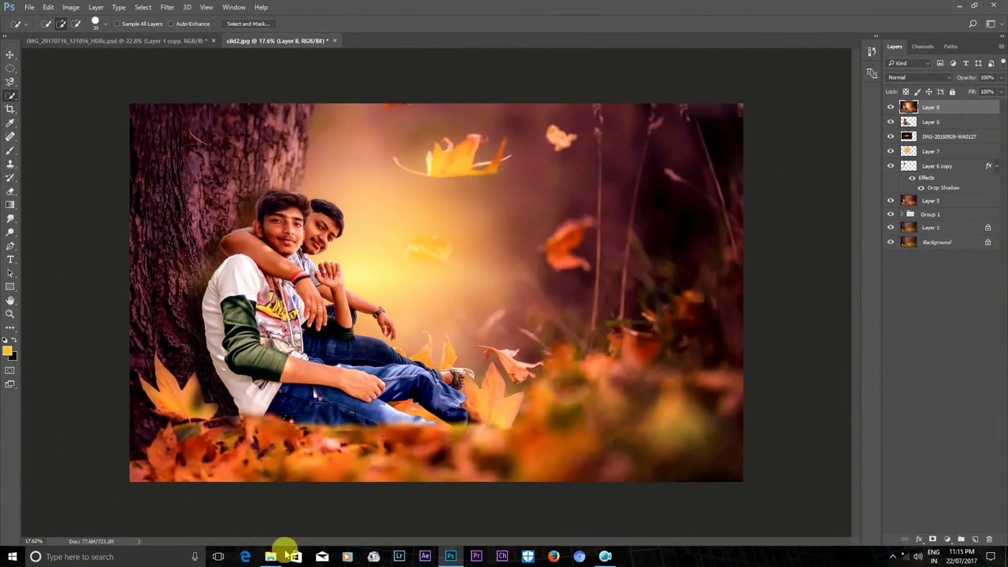
pyautogui.click(285, 552)
pyautogui.moveTo(225, 142)
pyautogui.mouseDown()
pyautogui.moveTo(434, 329)
pyautogui.moveTo(199, 222)
pyautogui.mouseUp()
pyautogui.moveTo(275, 268)
pyautogui.mouseDown()
pyautogui.moveTo(354, 319)
pyautogui.moveTo(742, 483)
pyautogui.mouseUp()
pyautogui.moveTo(774, 417)
pyautogui.mouseDown()
pyautogui.moveTo(247, 90)
pyautogui.moveTo(292, 53)
pyautogui.mouseUp()
pyautogui.scroll(-3, 222, 95)
pyautogui.moveTo(178, 370); pyautogui.dragTo(177, 446)
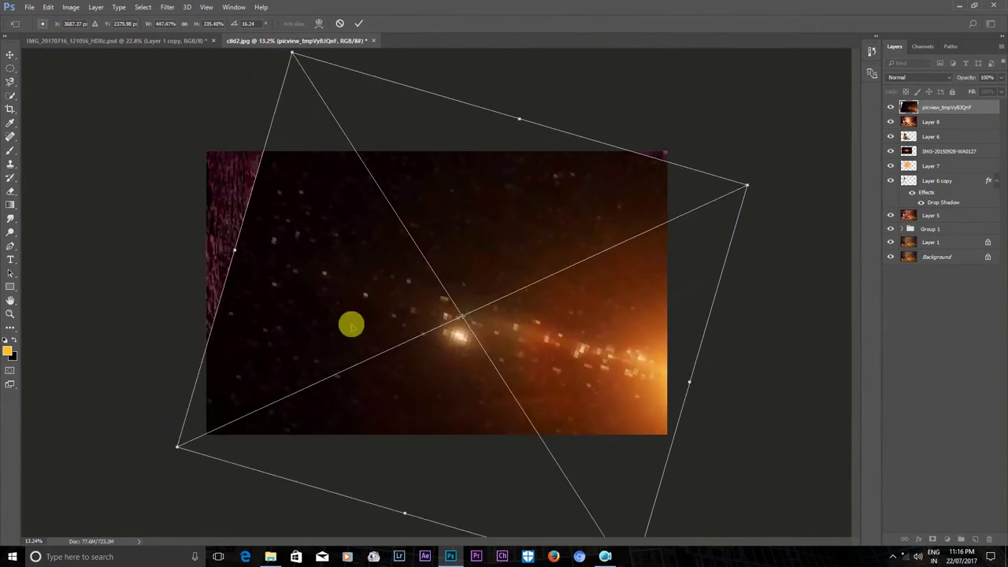
pyautogui.moveTo(286, 61); pyautogui.dragTo(223, 33)
pyautogui.press('Return')
# - Set the sparkle layer's blend mode to Screen
pyautogui.press('w')
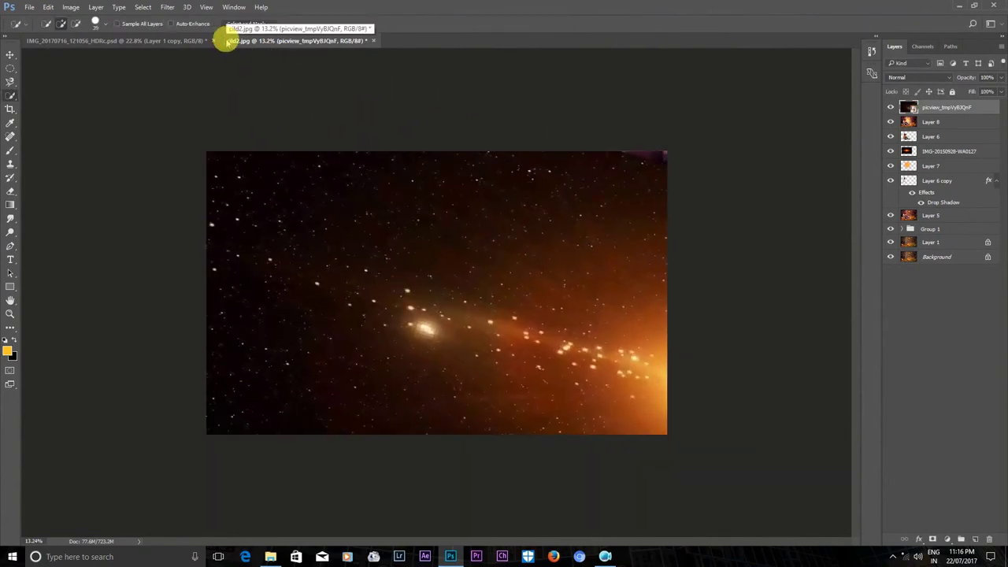
pyautogui.click(917, 78)
pyautogui.scroll(-4, 920, 78)
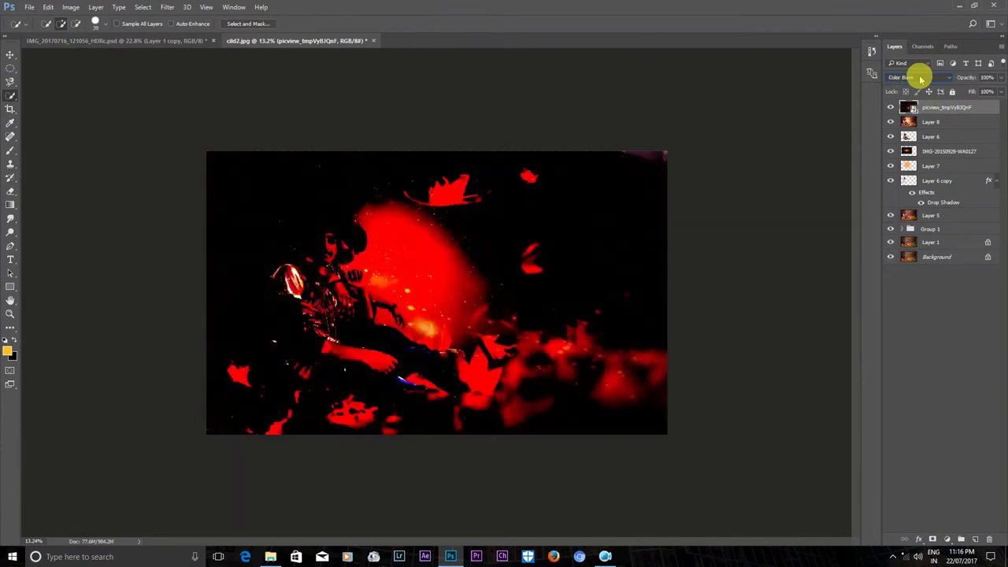
pyautogui.scroll(-3, 921, 78)
pyautogui.scroll(-1, 921, 78)
pyautogui.scroll(-1, 921, 79)
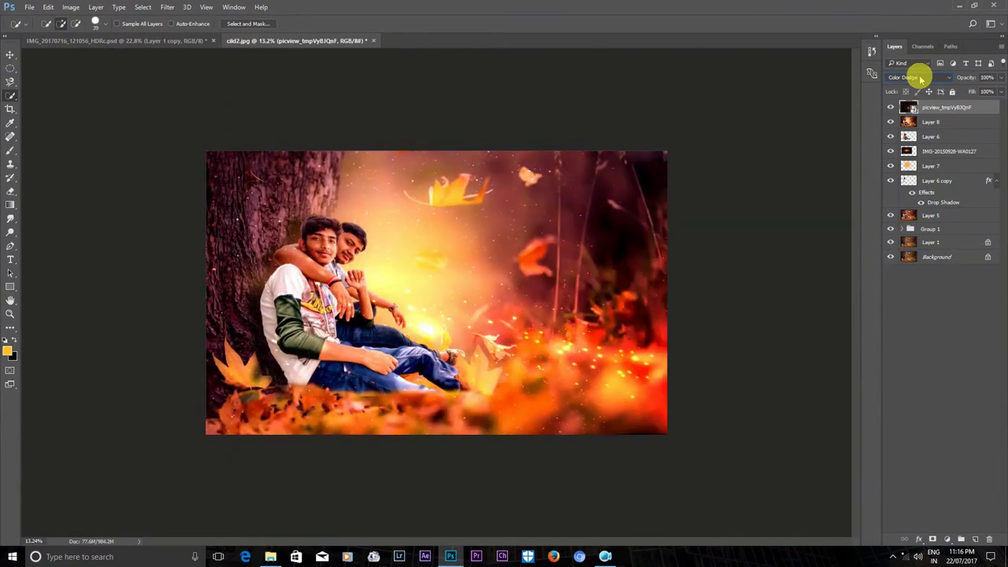
pyautogui.scroll(1, 921, 79)
# - Enlarge and stretch the sparkle layer beyond the canvas edges
pyautogui.hotkey('ctrl', 't')
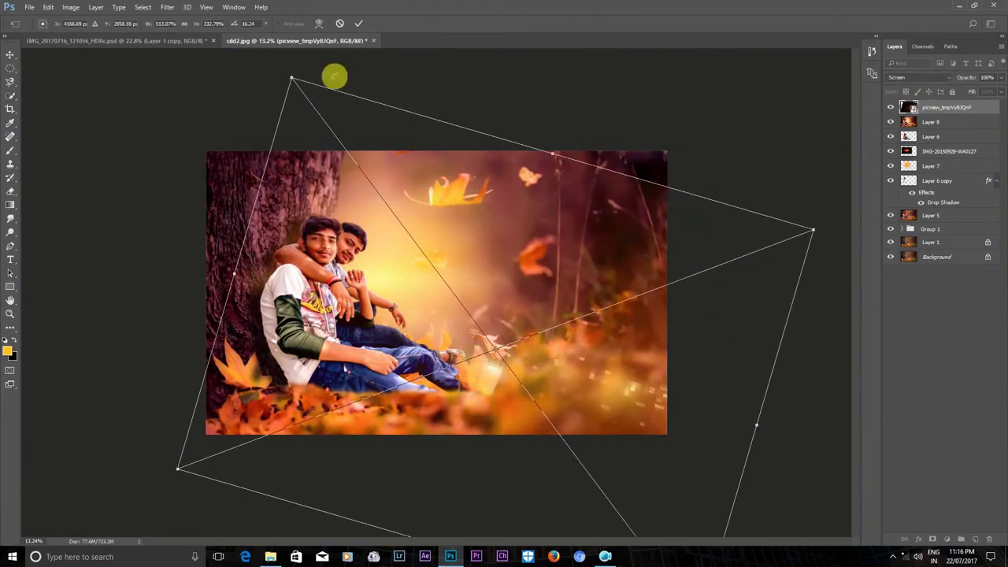
pyautogui.moveTo(293, 79); pyautogui.dragTo(310, 164)
pyautogui.moveTo(815, 225); pyautogui.dragTo(787, 273)
pyautogui.press('Return')
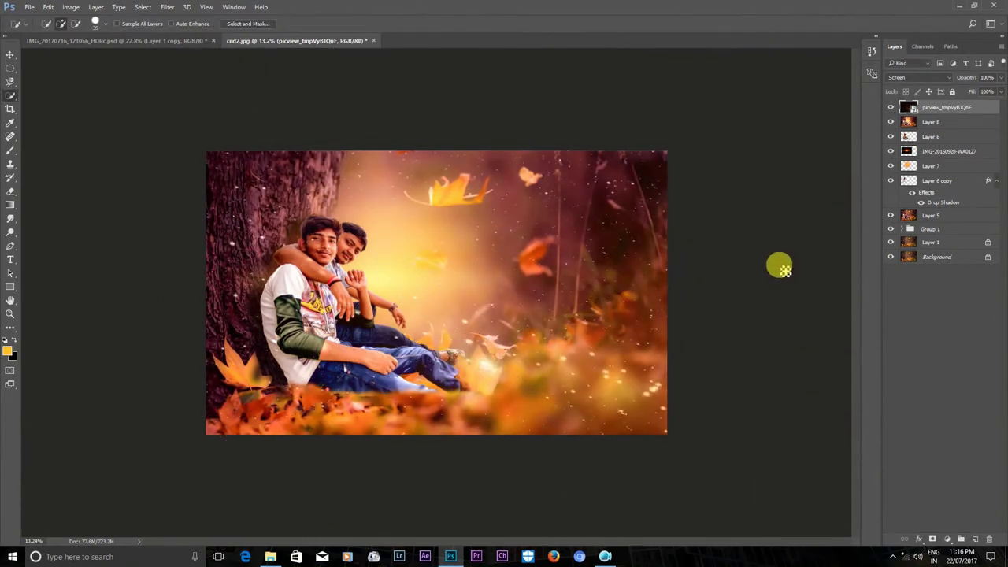
pyautogui.scroll(-1, 493, 263)
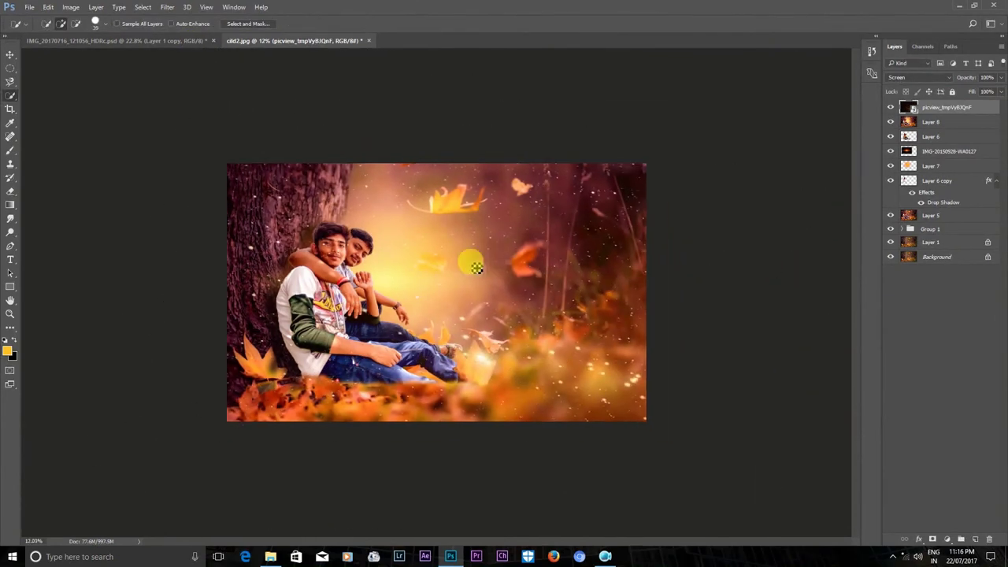
# - Rotate the sparkle layer to about 18° and enlarge it toward the top left
pyautogui.hotkey('ctrl', 't')
pyautogui.scroll(-1, 752, 252)
pyautogui.moveTo(603, 284)
pyautogui.mouseDown()
pyautogui.moveTo(538, 241)
pyautogui.moveTo(740, 345)
pyautogui.mouseUp()
pyautogui.moveTo(635, 326); pyautogui.dragTo(771, 371)
pyautogui.moveTo(311, 140)
pyautogui.mouseDown()
pyautogui.moveTo(274, 126)
pyautogui.moveTo(259, 106)
pyautogui.mouseUp()
pyautogui.moveTo(672, 318); pyautogui.dragTo(648, 295)
pyautogui.moveTo(840, 315)
pyautogui.mouseDown()
pyautogui.moveTo(765, 389)
pyautogui.moveTo(743, 384)
pyautogui.mouseUp()
pyautogui.press('Return')
pyautogui.hotkey('ctrl', '0')
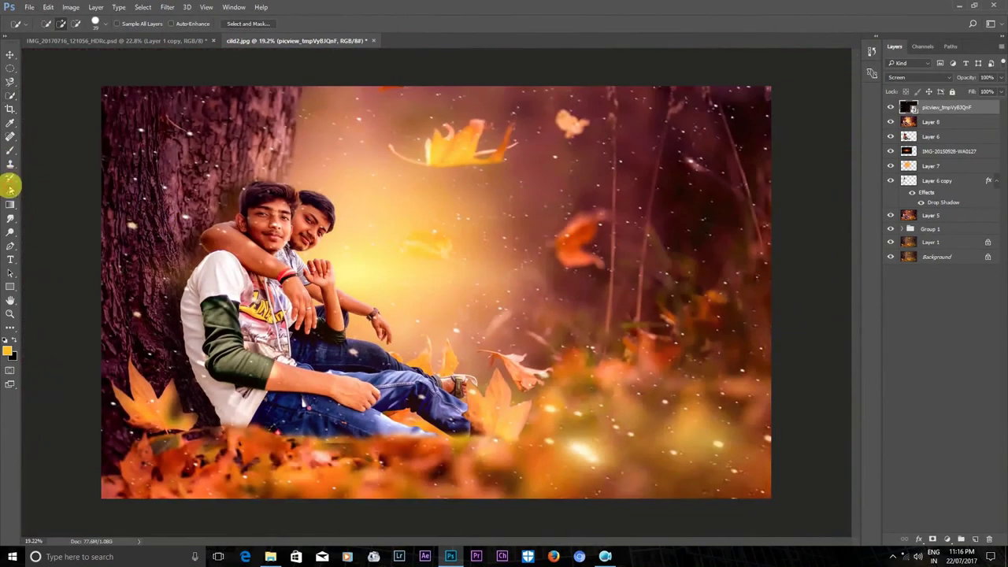
# - Rasterize the sparkle layer and erase sparkles over the boys with a soft 432 px eraser
pyautogui.click(11, 187)
pyautogui.rightClick(305, 185)
pyautogui.click(402, 238)
pyautogui.press('Return')
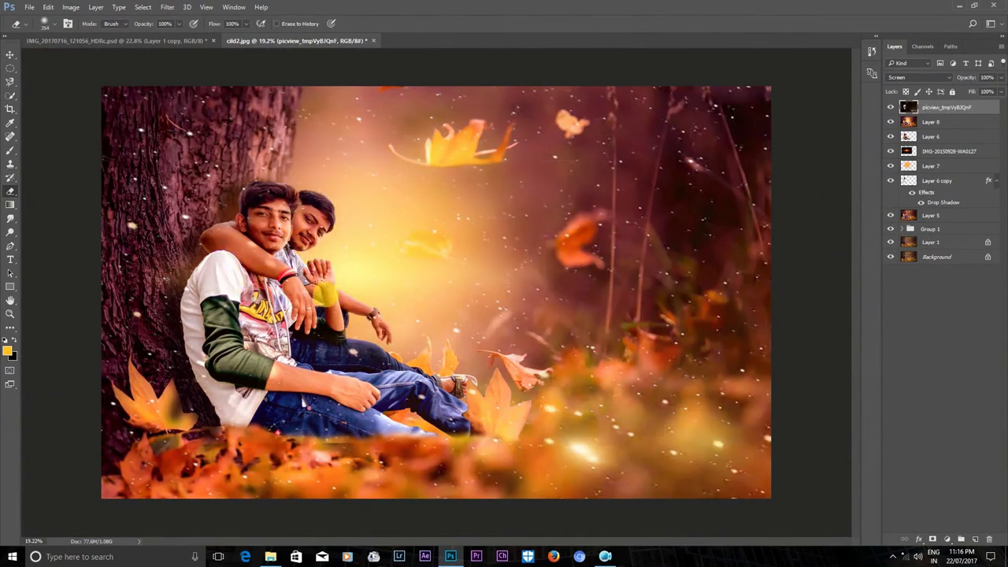
pyautogui.rightClick(385, 199)
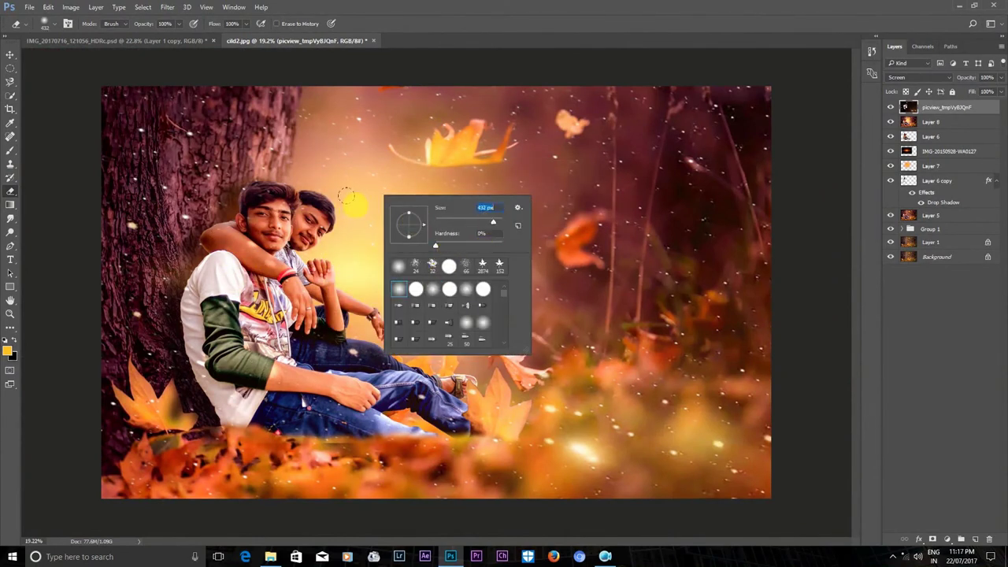
pyautogui.press('Return')
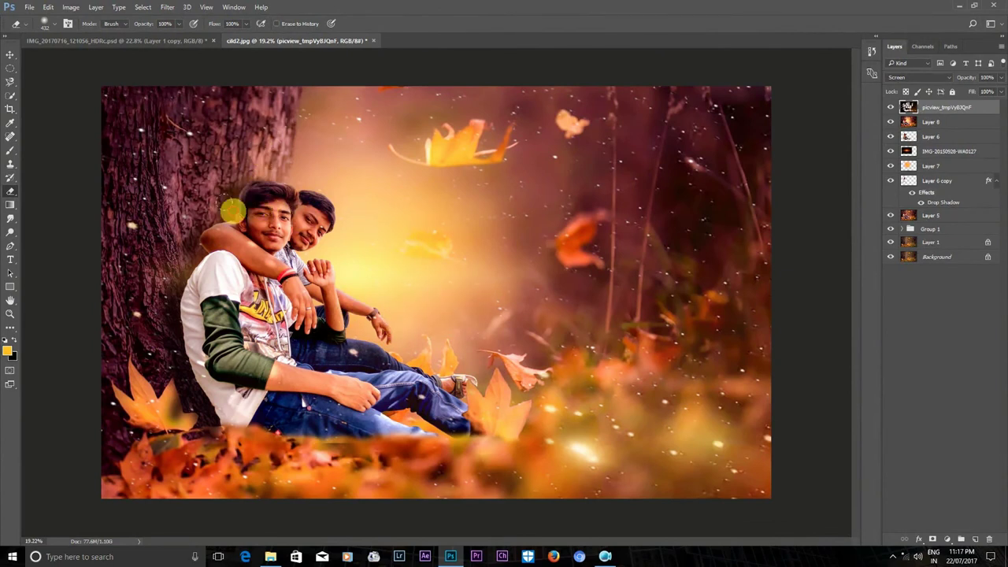
pyautogui.click(431, 409)
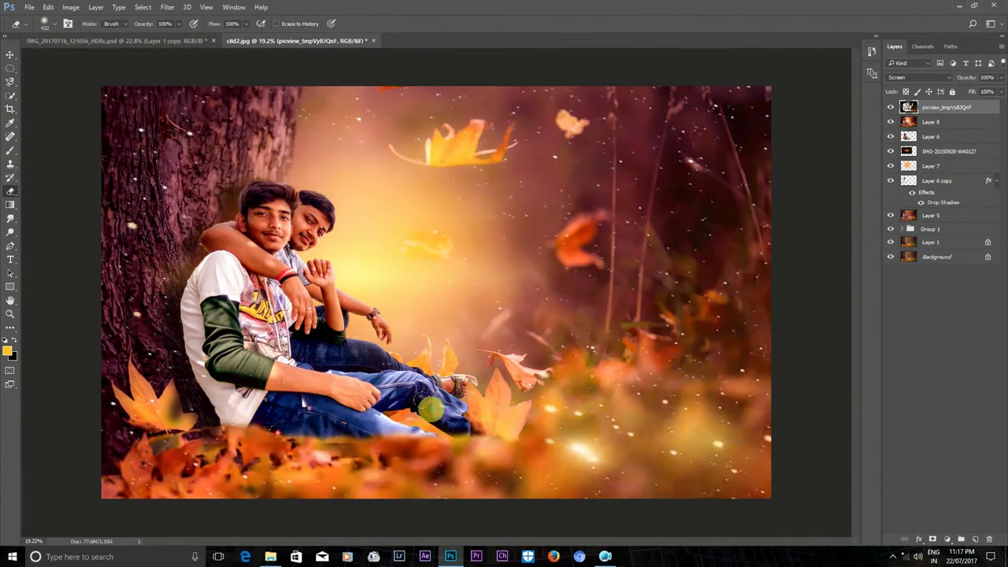
pyautogui.keyDown('alt'); pyautogui.scroll(-2, 472, 308); pyautogui.keyUp('alt')
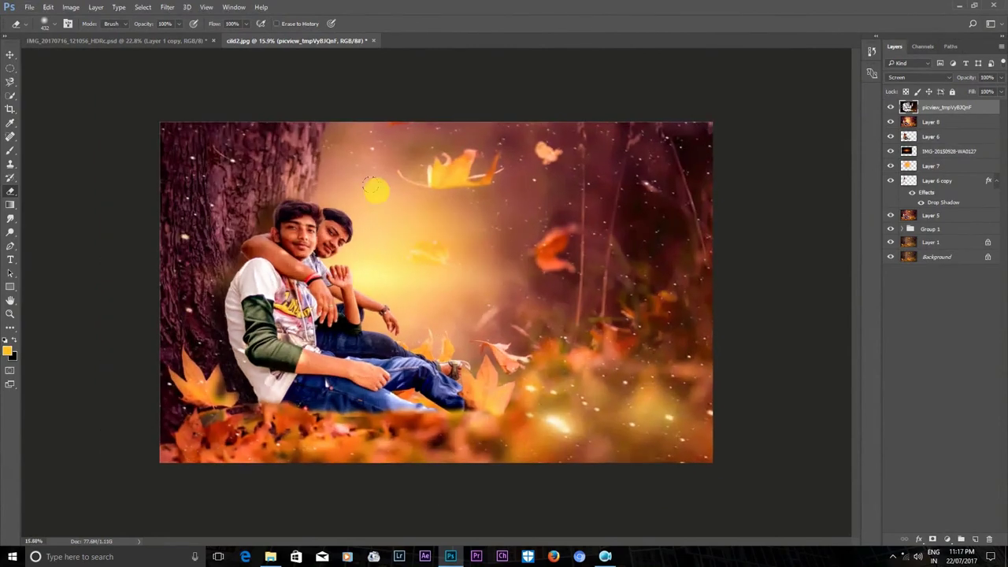
pyautogui.keyDown('alt'); pyautogui.scroll(-1, 258, 268); pyautogui.keyUp('alt')
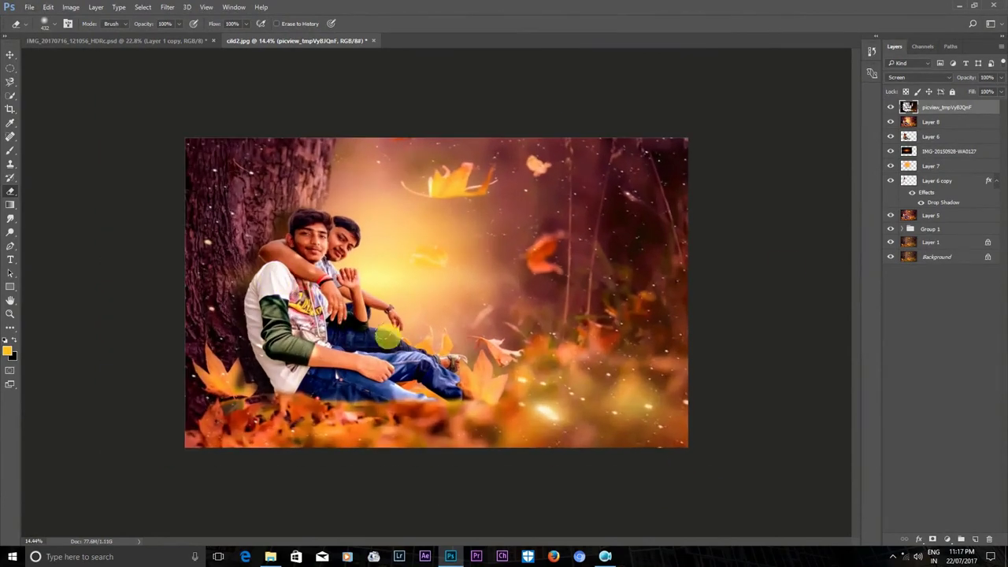
# - Drag the Dear Best Friend image from Pictures into the Photoshop document
pyautogui.click(270, 556)
pyautogui.click(38, 303)
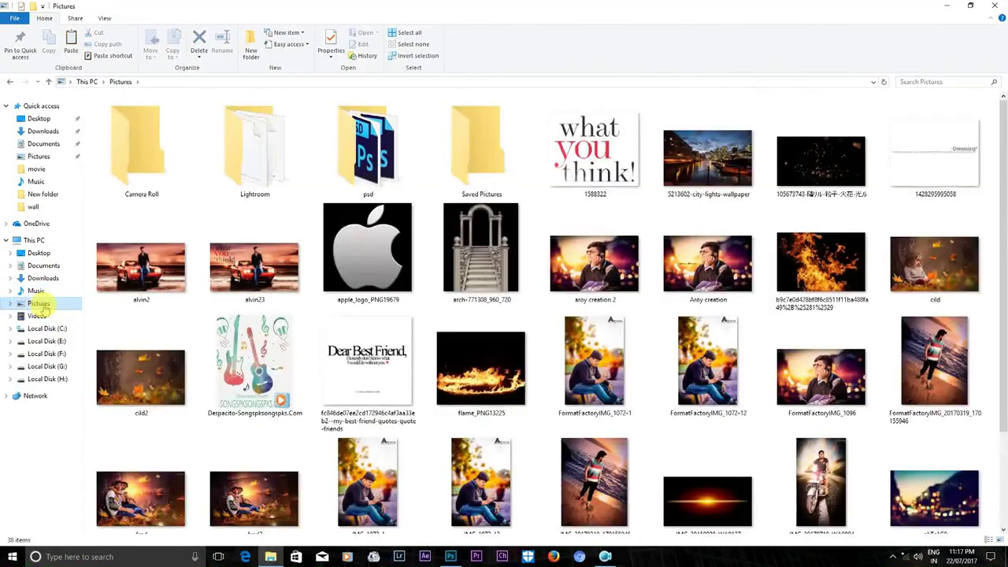
pyautogui.scroll(-2, 398, 270)
pyautogui.click(397, 270)
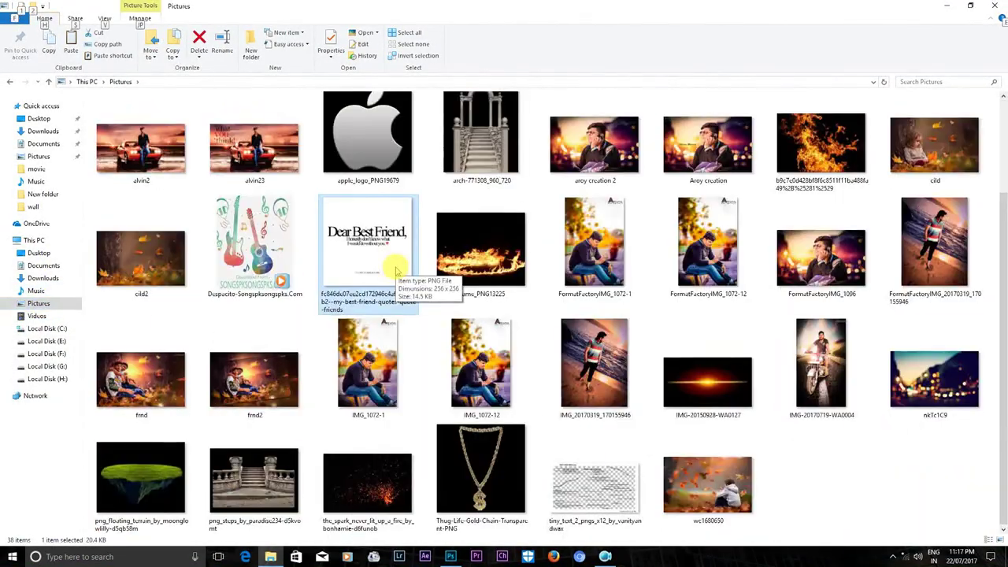
pyautogui.moveTo(398, 270); pyautogui.dragTo(575, 319)
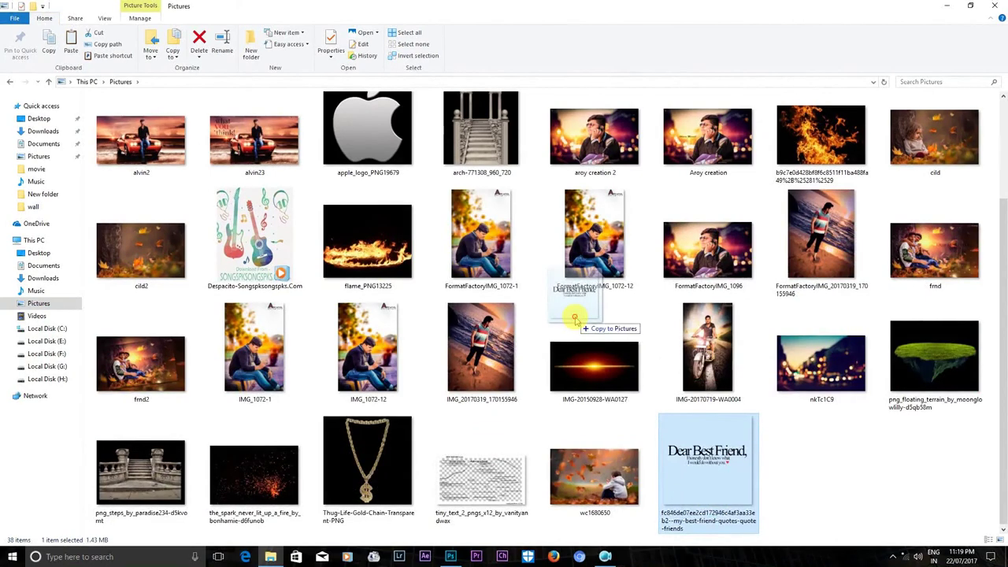
pyautogui.moveTo(575, 317)
pyautogui.mouseDown()
pyautogui.moveTo(455, 551)
pyautogui.moveTo(461, 338)
pyautogui.moveTo(587, 298)
pyautogui.mouseUp()
pyautogui.hotkey('ctrl', '+')
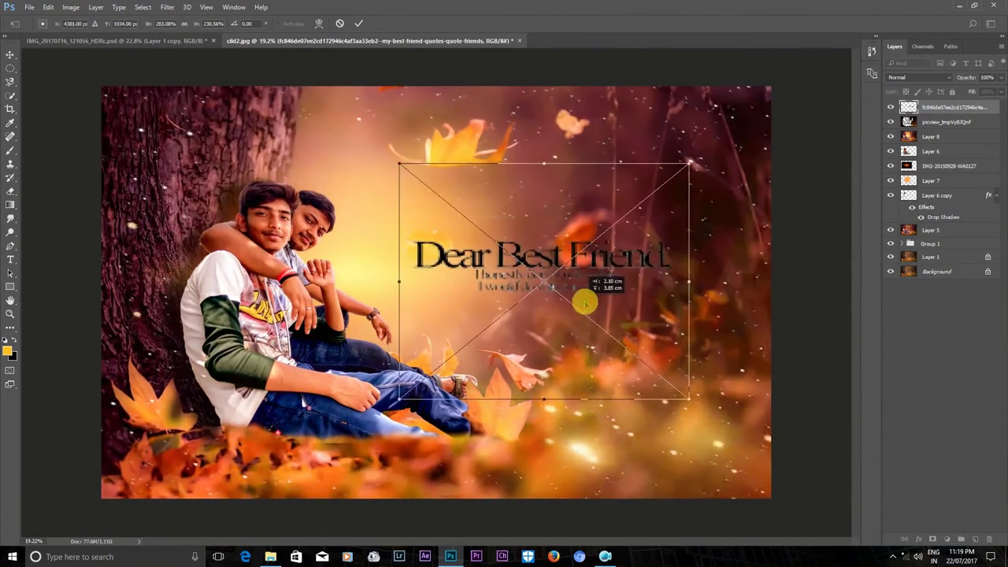
# - Enlarge the Dear Best Friend quote beside the boys and set its blend mode to Overlay
pyautogui.moveTo(709, 398); pyautogui.dragTo(716, 415)
pyautogui.press('Return')
pyautogui.press('e')
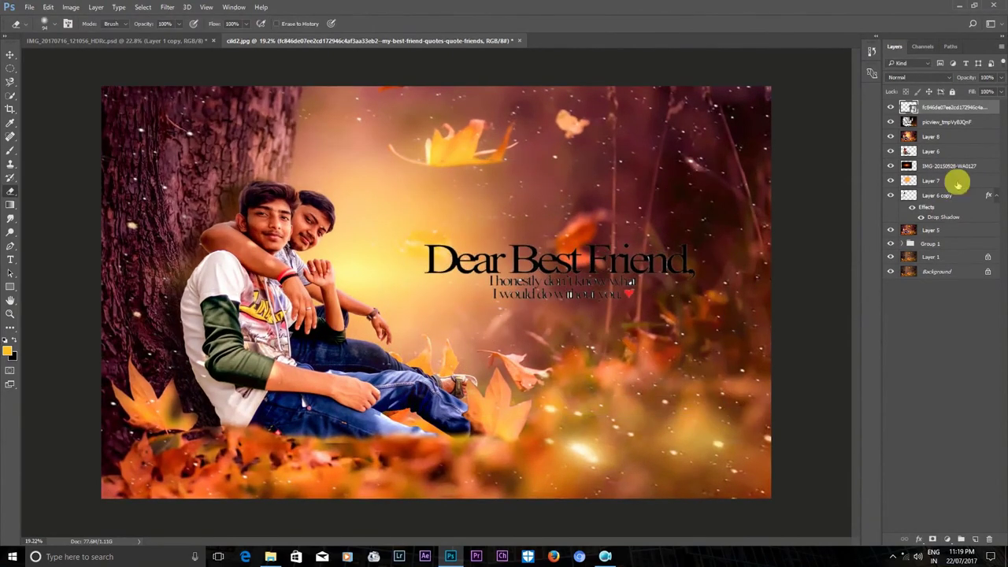
pyautogui.scroll(-3, 917, 82)
pyautogui.scroll(-3, 917, 82)
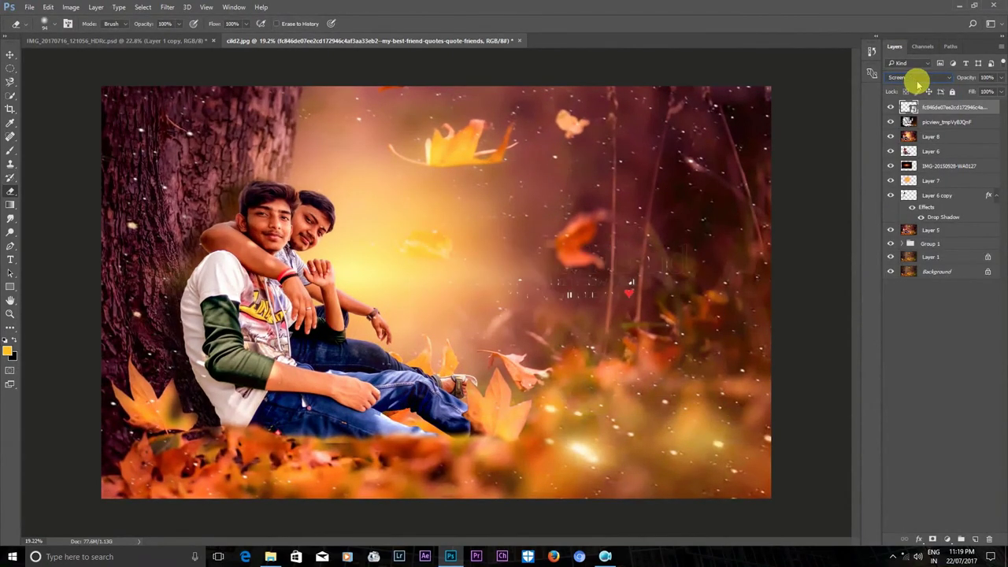
pyautogui.scroll(-2, 917, 82)
pyautogui.scroll(-1, 918, 82)
pyautogui.scroll(1, 917, 82)
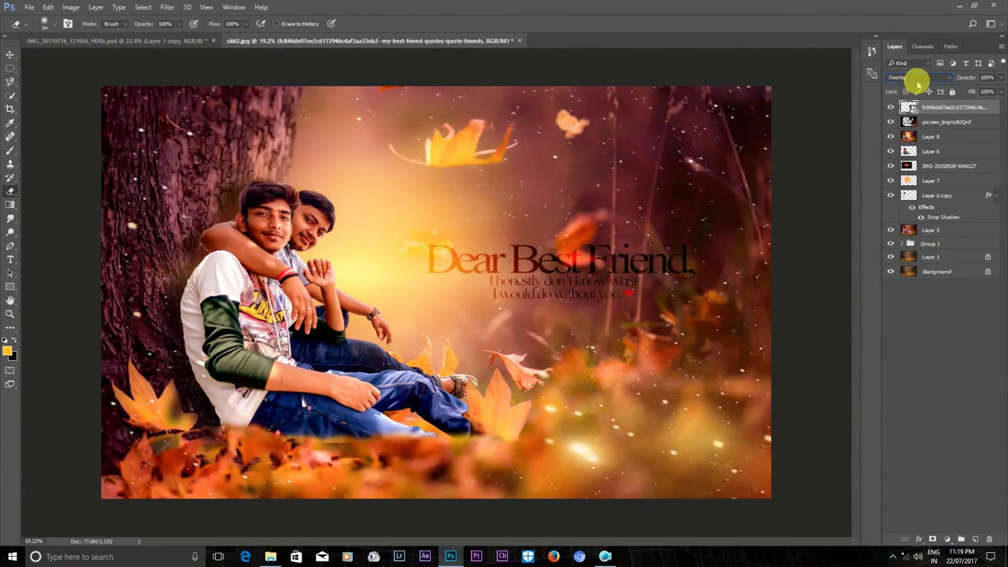
# - Dismiss the warnings and stamp all visible layers into new Layer 9
pyautogui.click(573, 359)
pyautogui.click(495, 218)
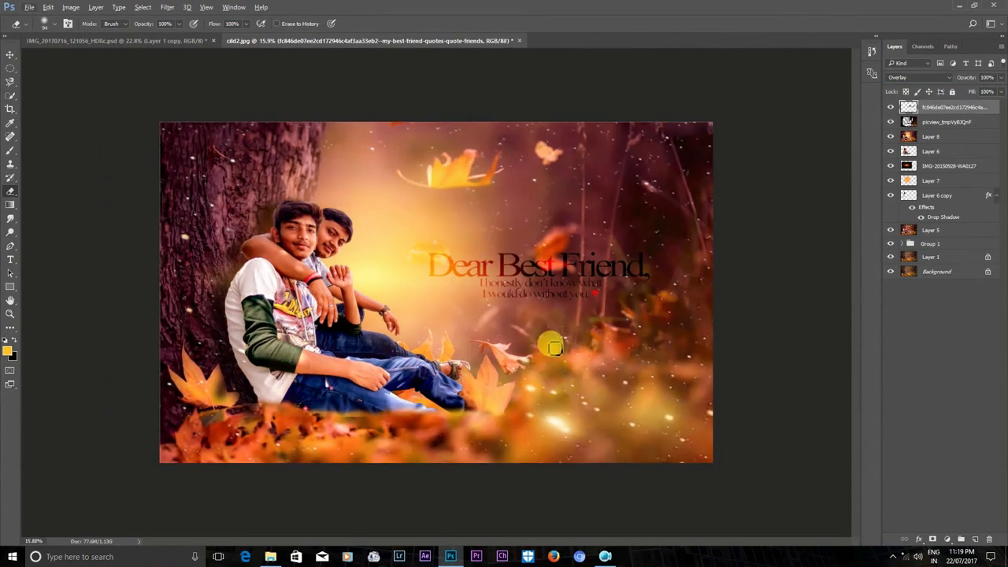
pyautogui.scroll(-1, 342, 313)
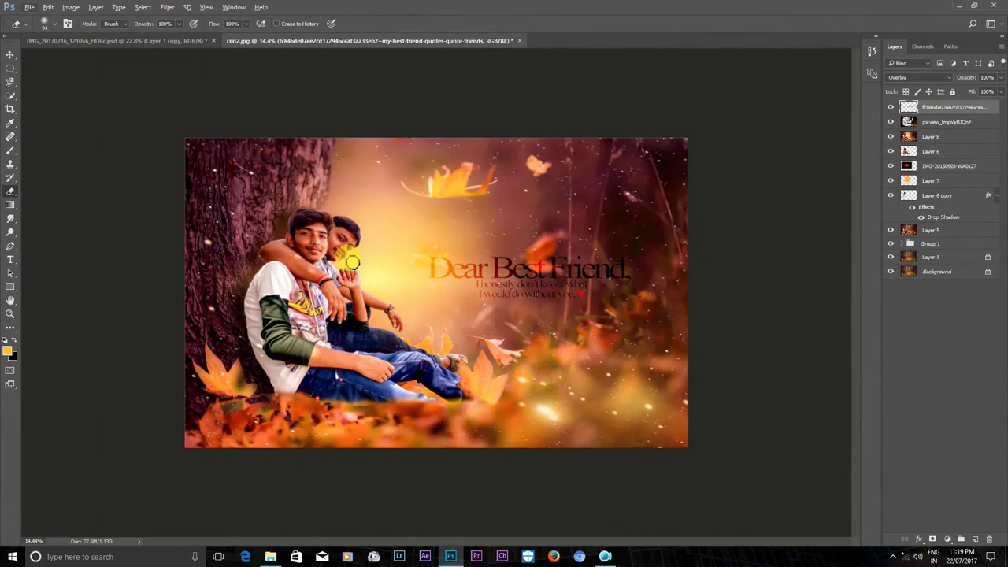
pyautogui.scroll(2, 506, 323)
pyautogui.scroll(1, 505, 325)
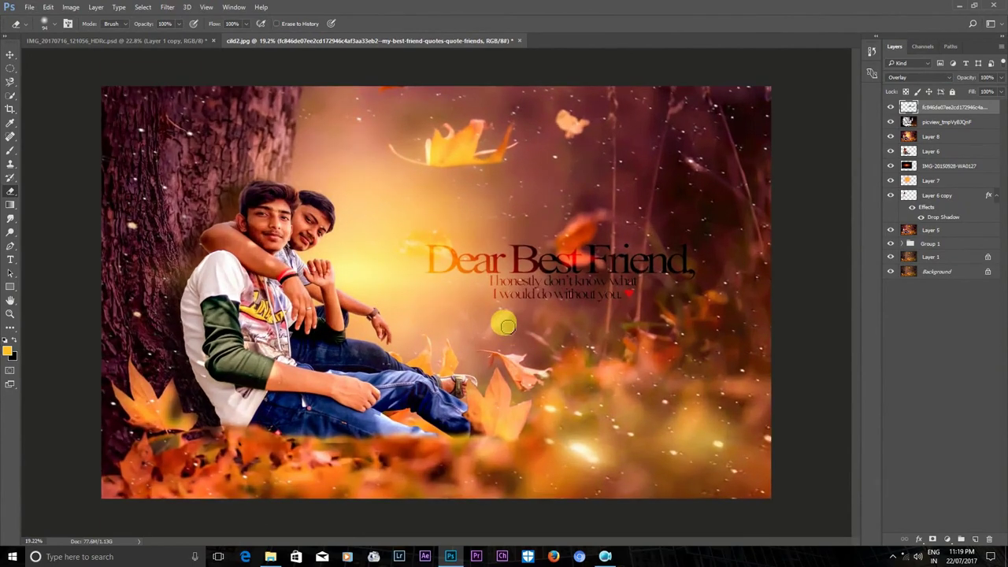
pyautogui.scroll(-1, 506, 323)
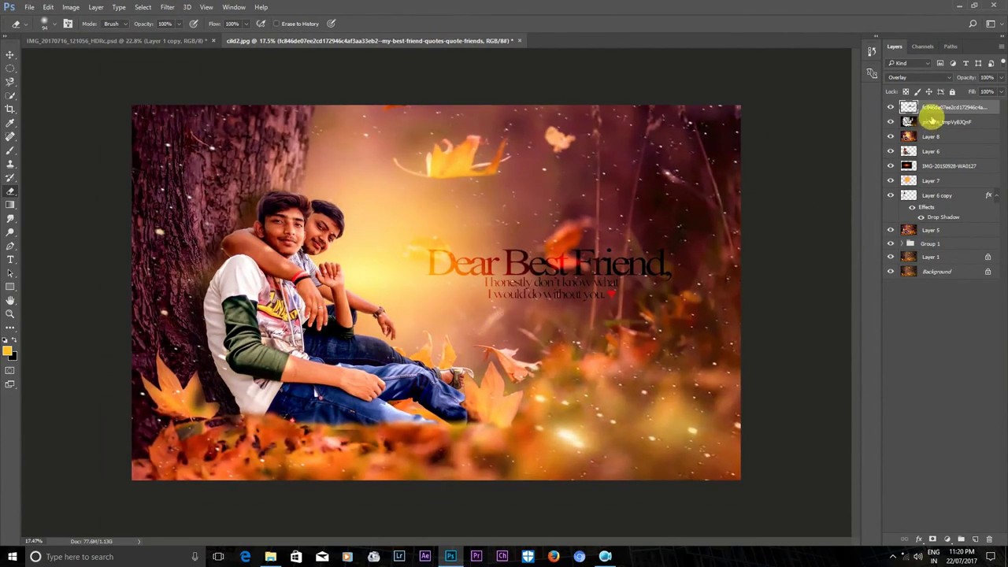
pyautogui.hotkey('ctrl', 'shift', 'alt', 'e')
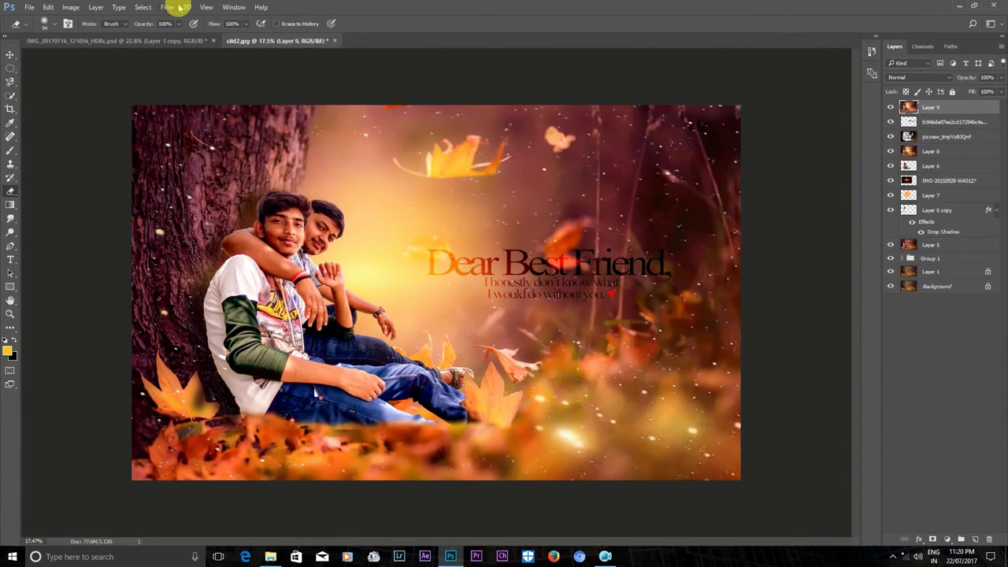
# - Apply a -21 Post Crop Vignette to Layer 9 in Camera Raw
pyautogui.click(168, 7)
pyautogui.click(196, 68)
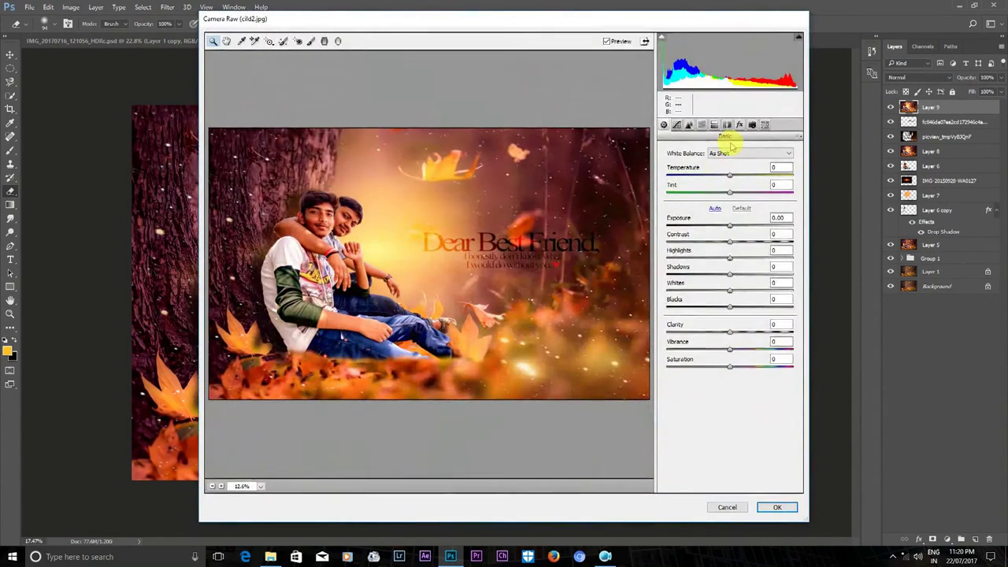
pyautogui.click(739, 125)
pyautogui.moveTo(730, 260); pyautogui.dragTo(716, 261)
# - Cool the temperature slightly, raise Tint to about +9, and apply the grade
pyautogui.click(689, 124)
pyautogui.click(676, 125)
pyautogui.click(663, 125)
pyautogui.moveTo(730, 176); pyautogui.dragTo(721, 178)
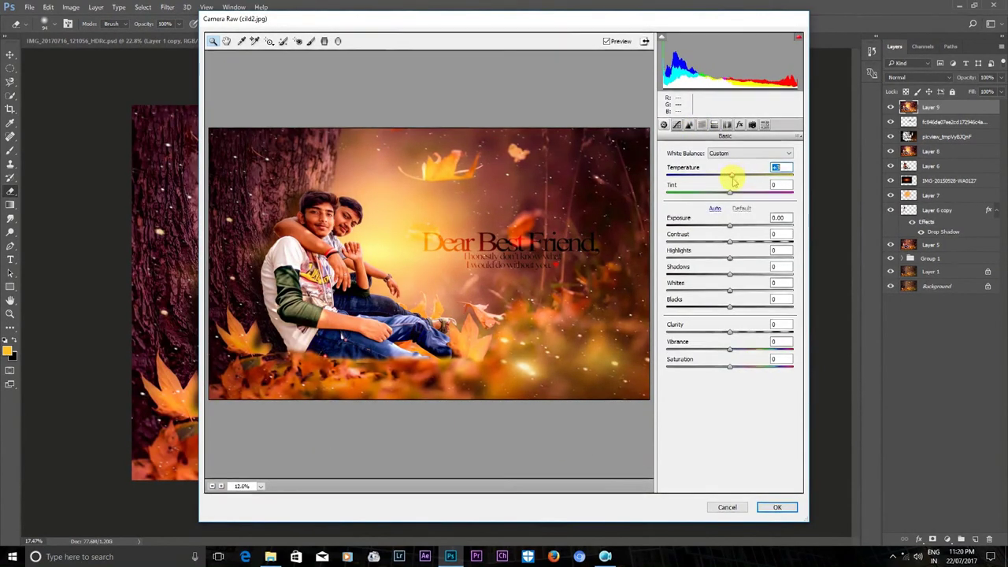
pyautogui.click(730, 193)
pyautogui.moveTo(726, 174)
pyautogui.mouseDown()
pyautogui.moveTo(736, 193)
pyautogui.moveTo(734, 177)
pyautogui.mouseUp()
pyautogui.click(779, 506)
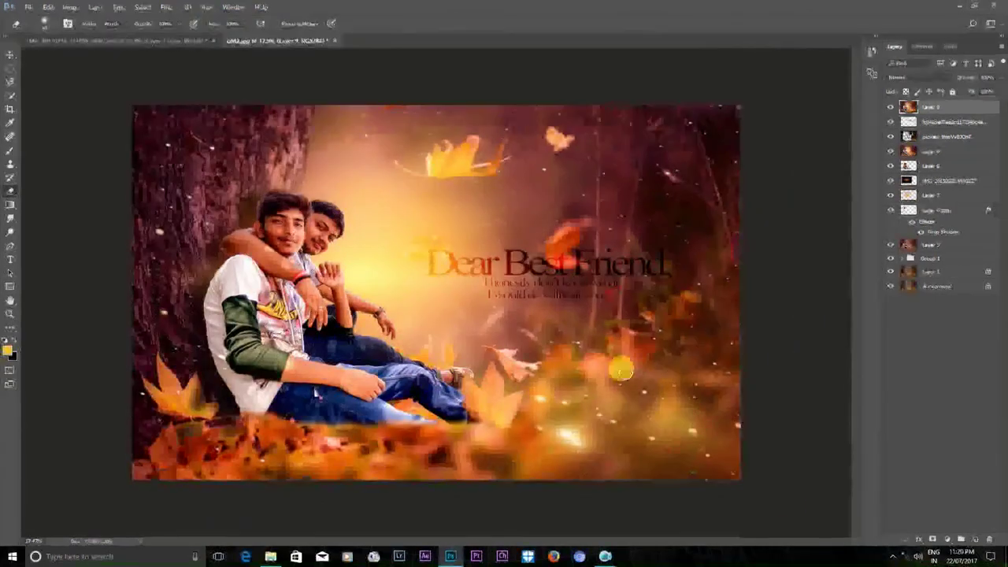